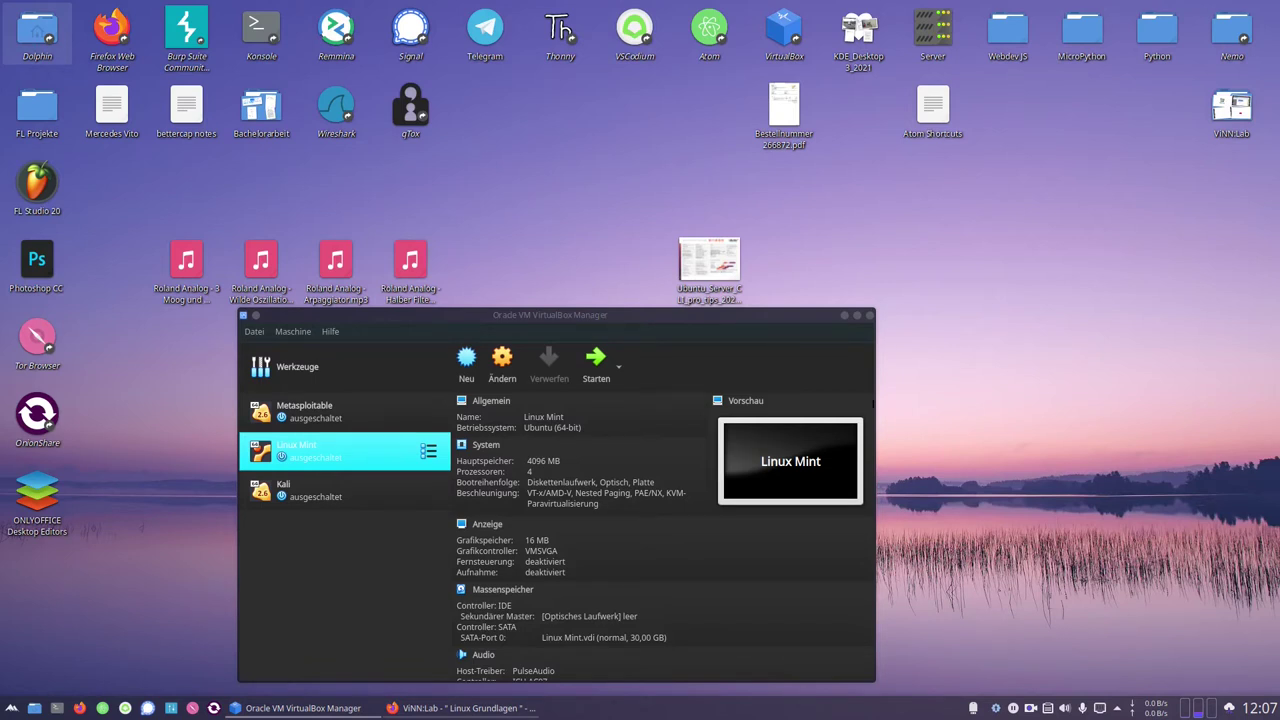
Open the dialog for creating a new virtual machine.
right_click(302, 447)
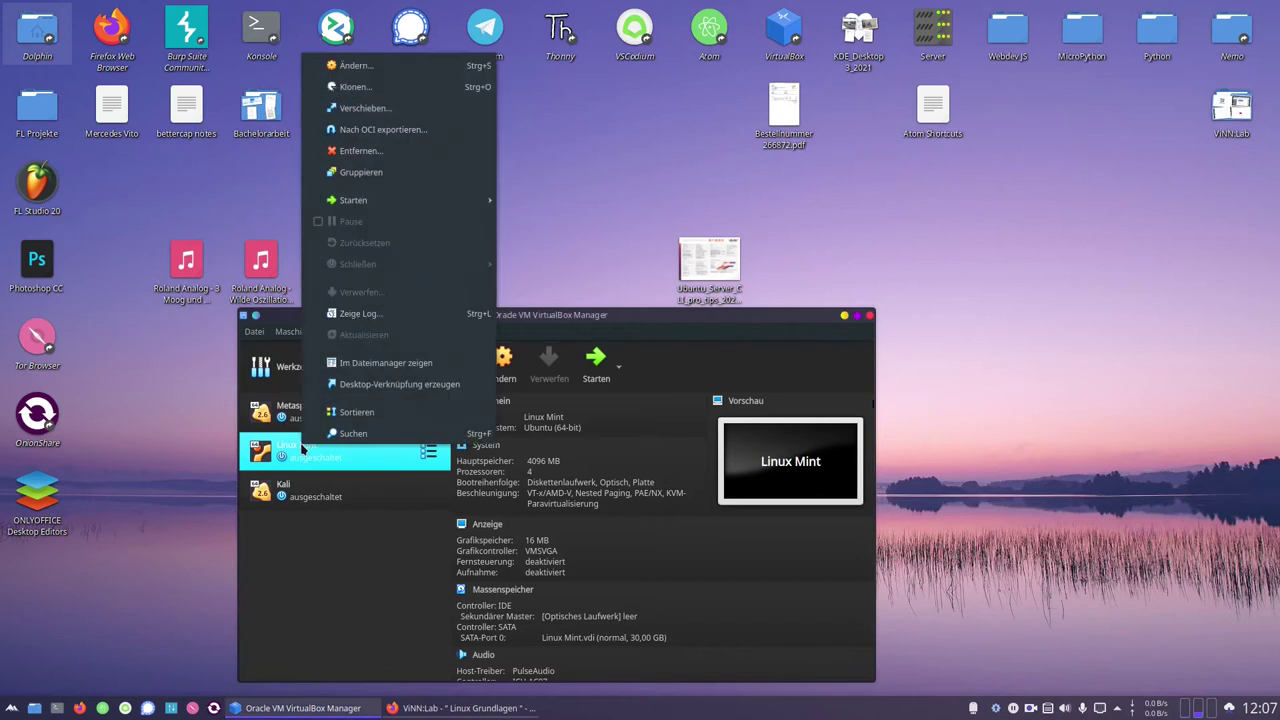
click(322, 533)
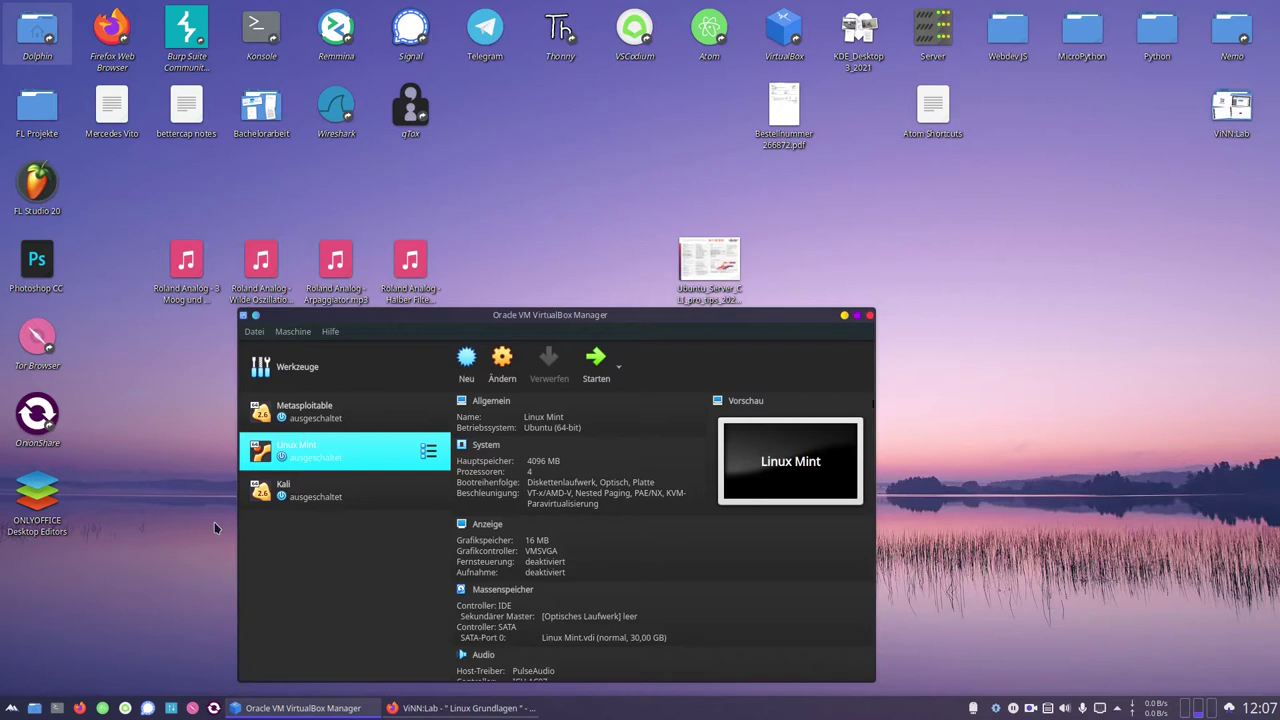
click(466, 362)
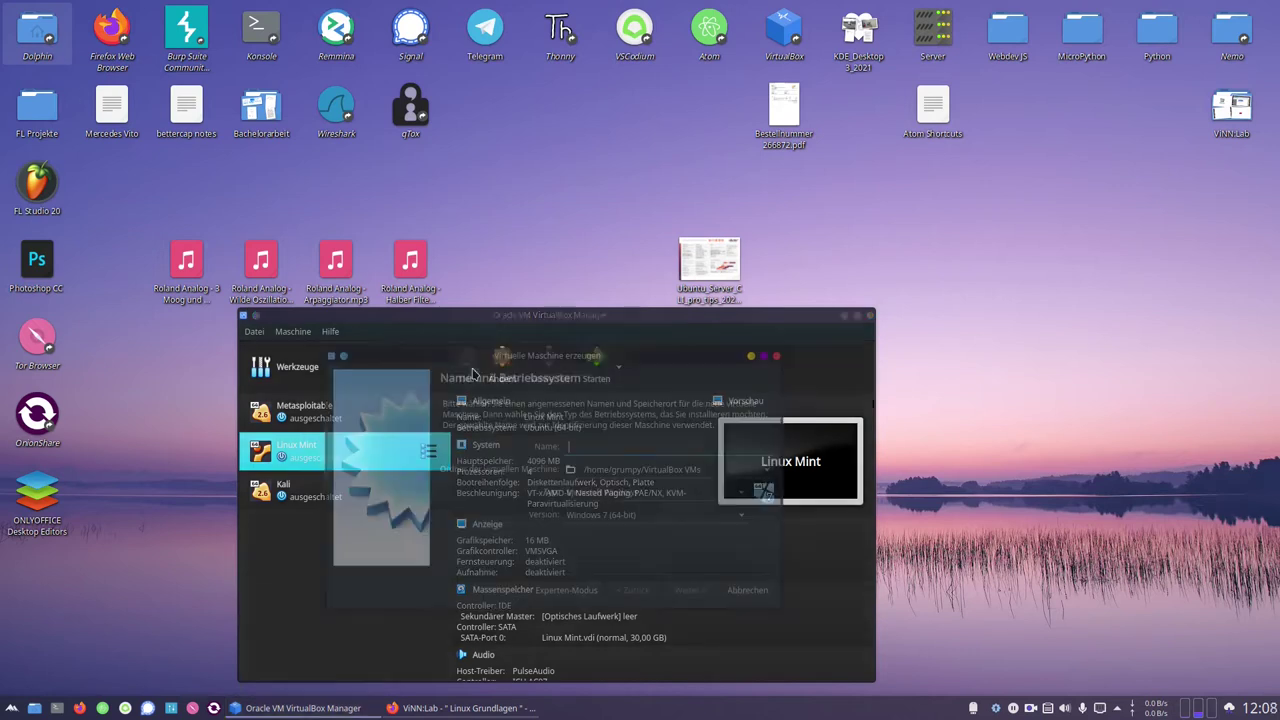
Switch to Firefox, open Ubuntu's downloads page and examine the Multipass launch instructions for Linux.
click(470, 708)
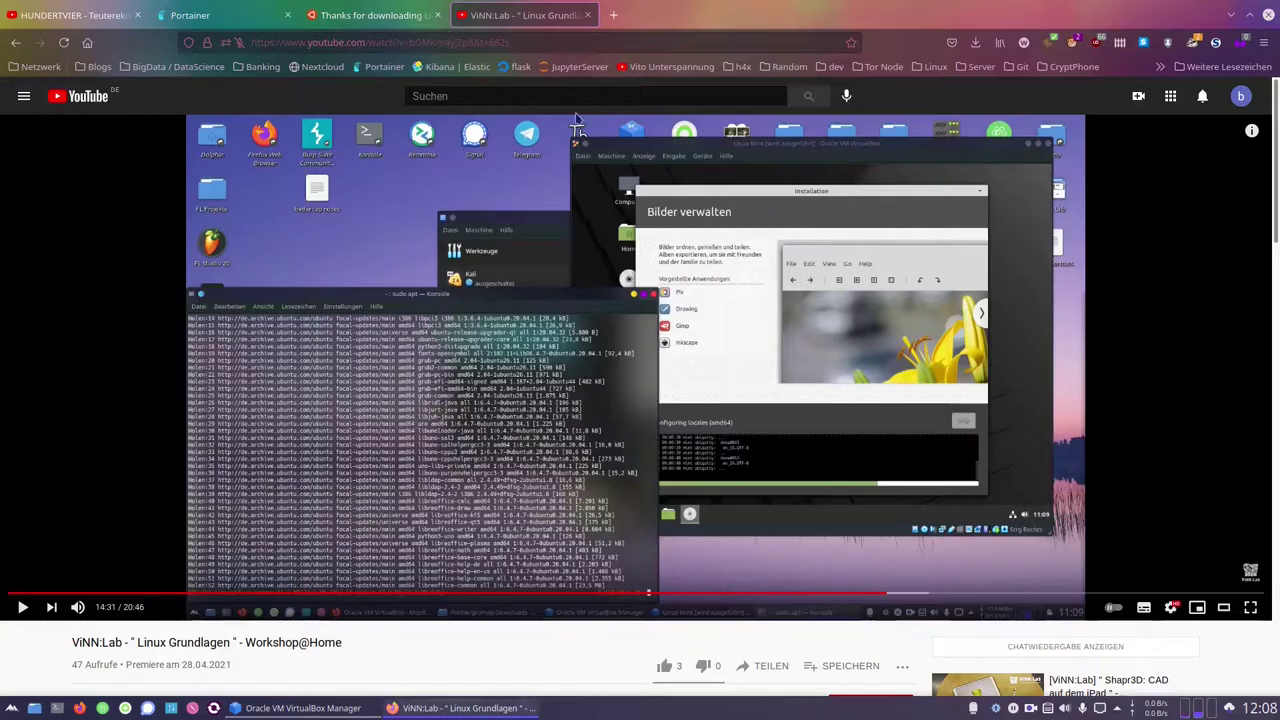
click(370, 15)
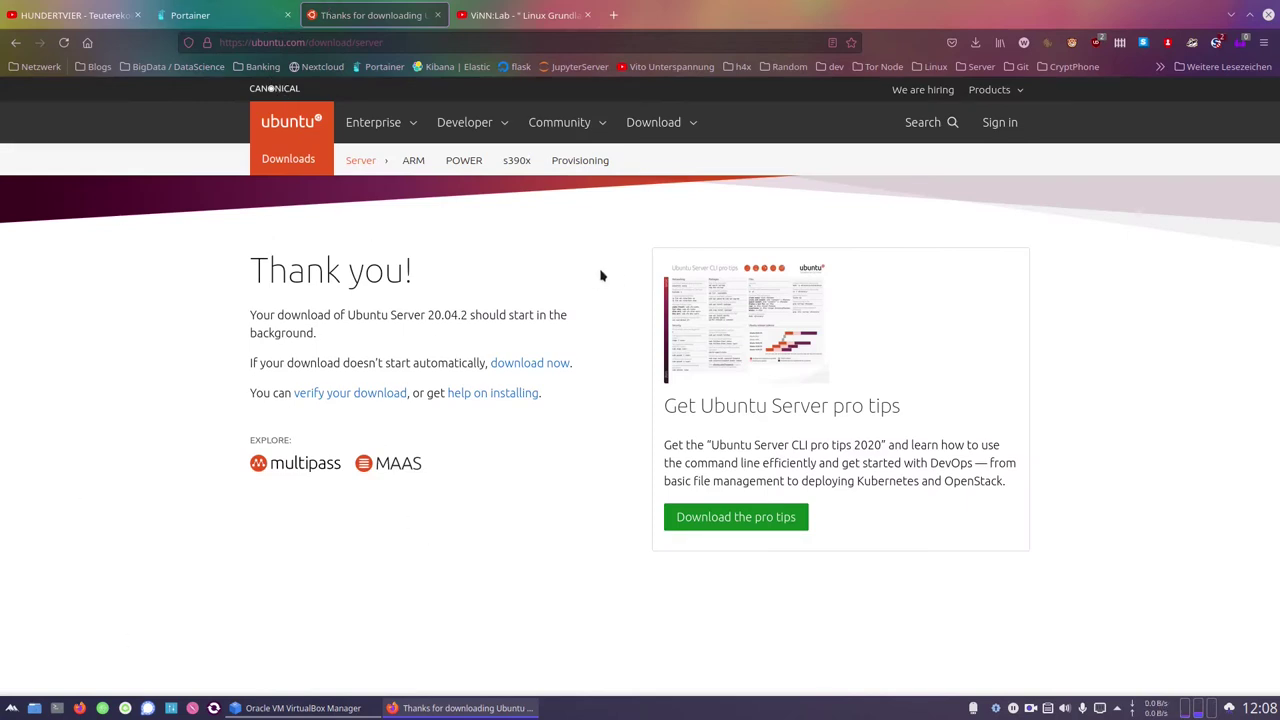
click(293, 168)
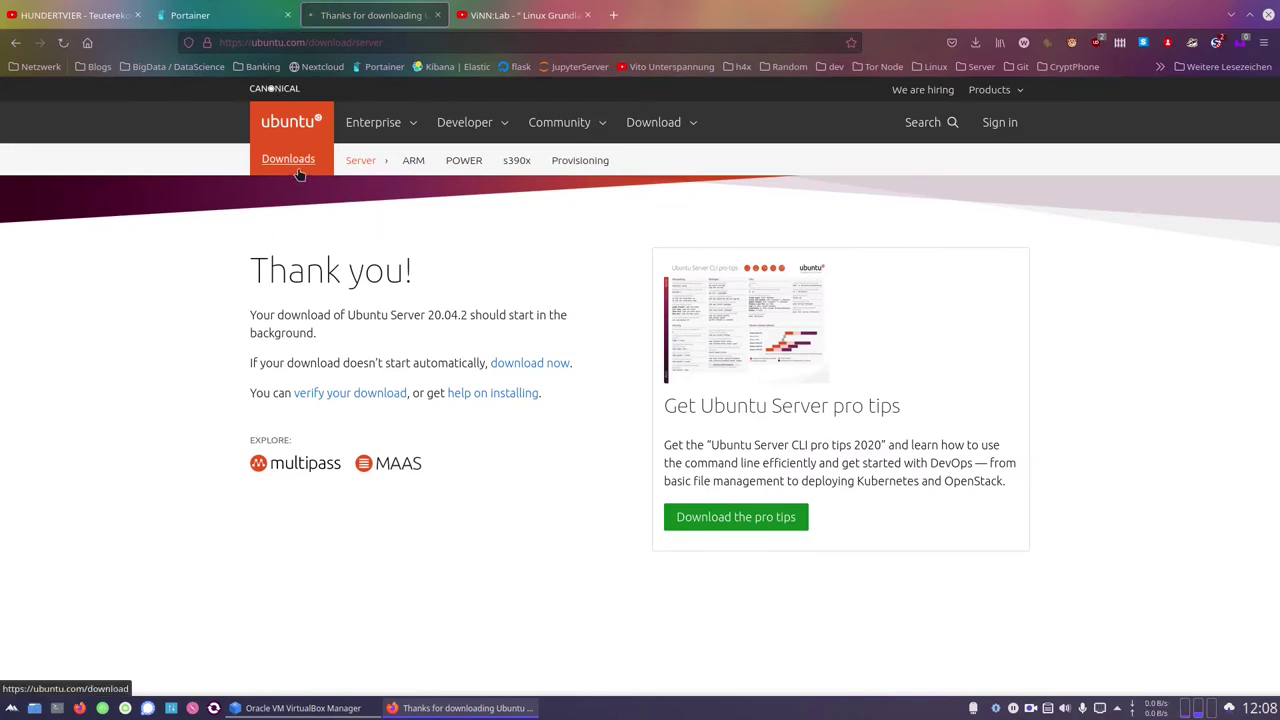
scroll(479, 393, down, 3)
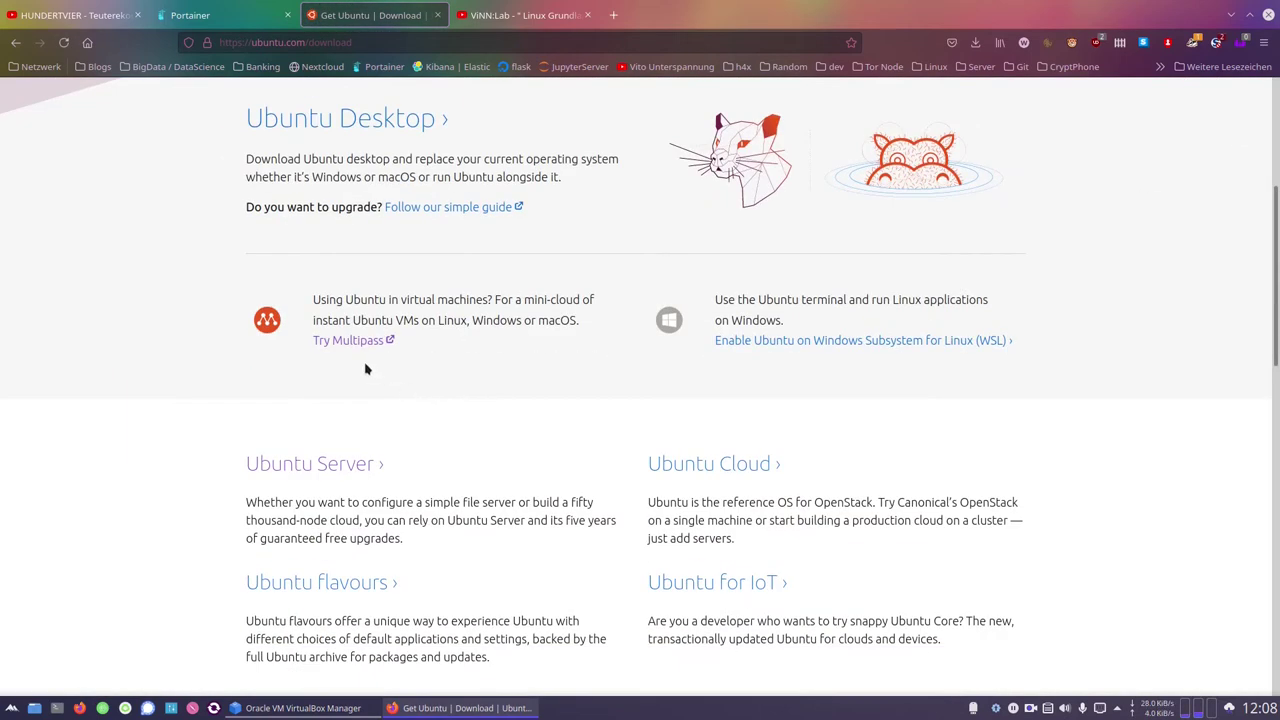
click(342, 339)
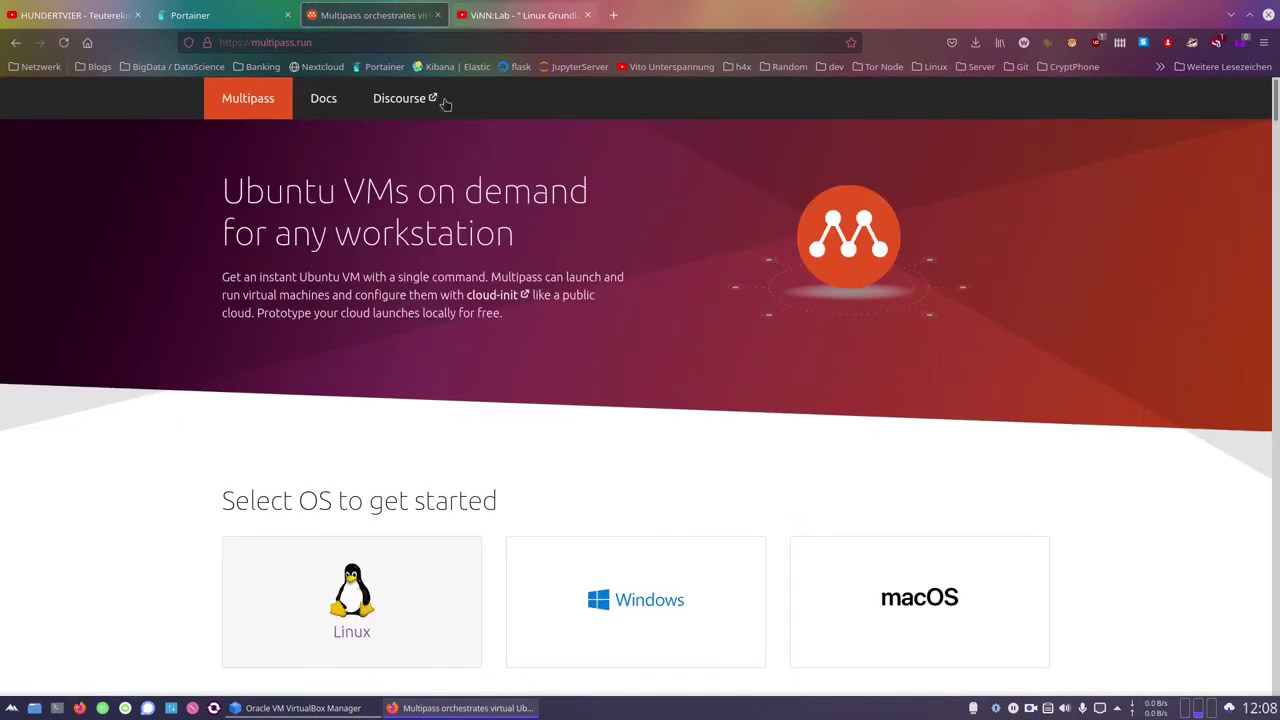
scroll(283, 225, down, 10)
double_click(324, 418)
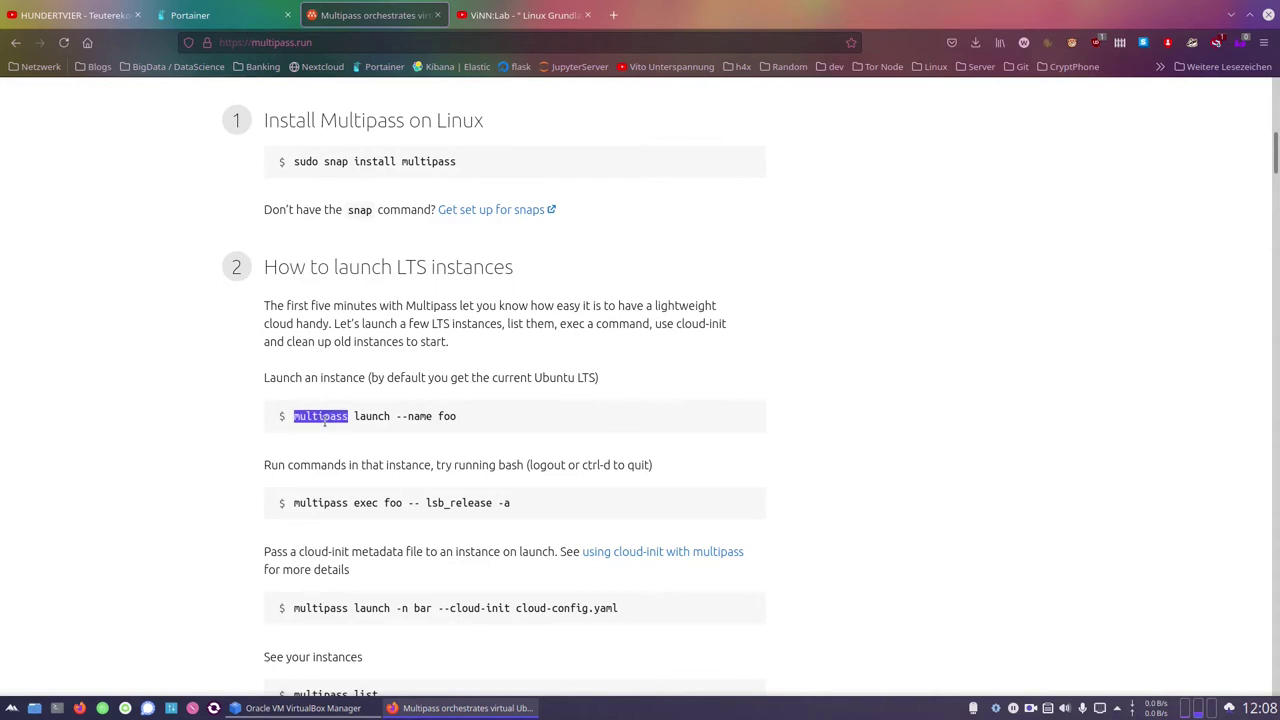
key(alt+Left)
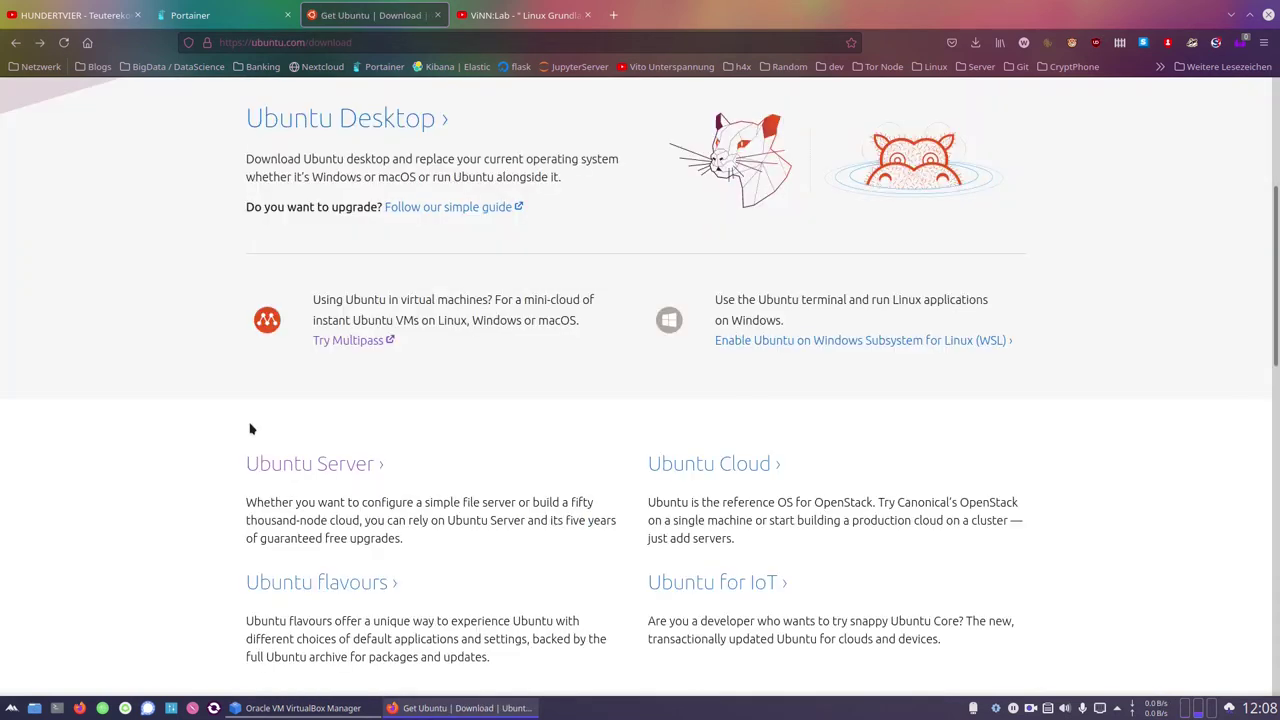
Look at the manual server installation option on the Ubuntu Server download page, then return to the virtual machine dialog.
scroll(249, 423, down, 5)
key(alt+Left)
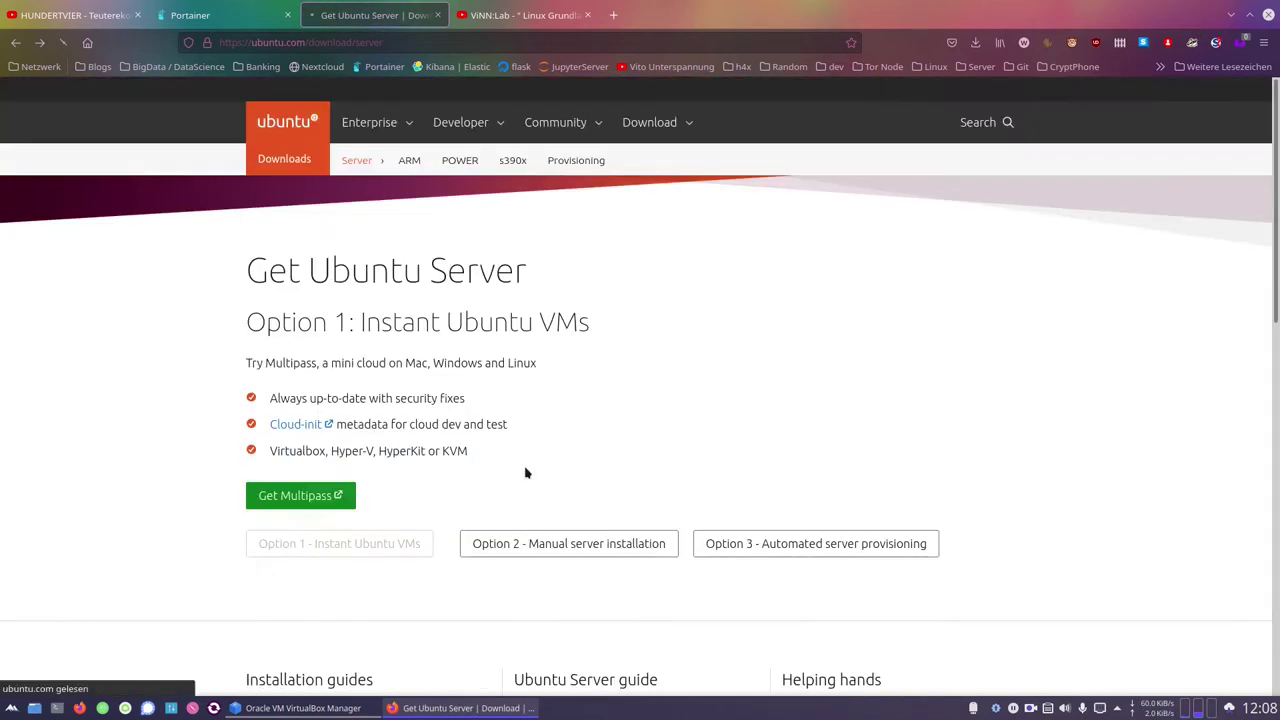
click(600, 543)
click(505, 538)
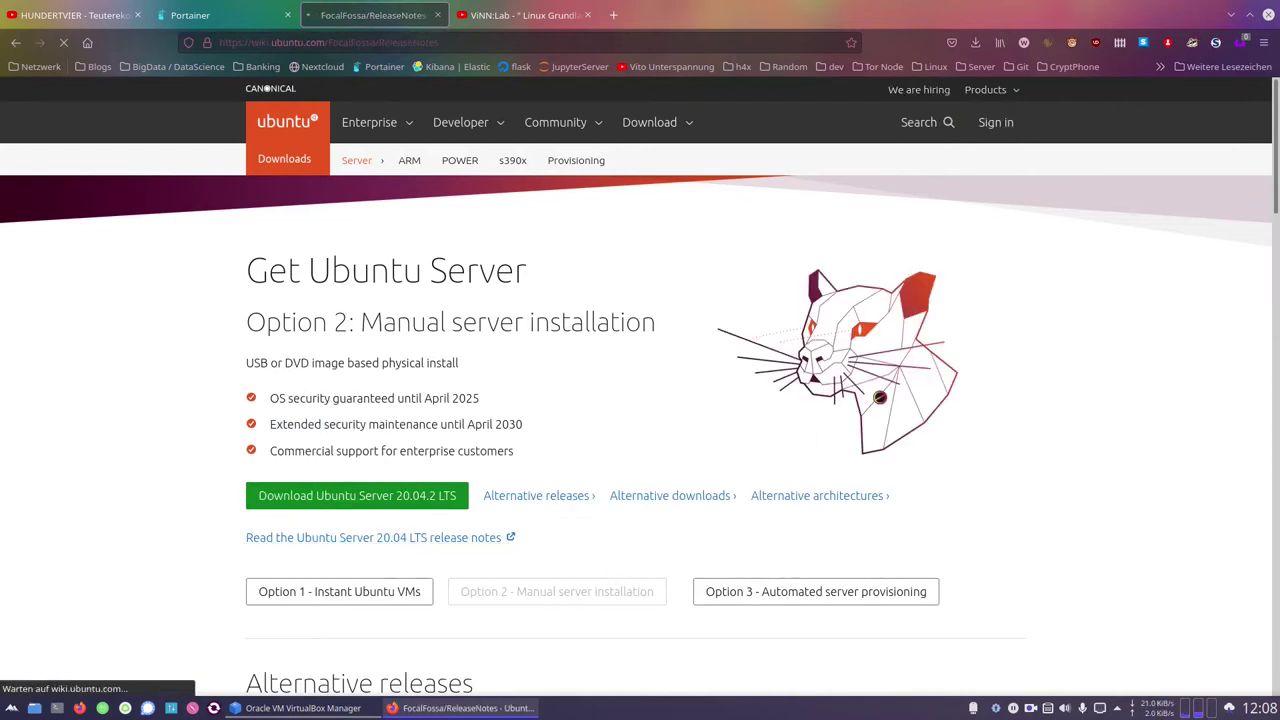
key(alt+Left)
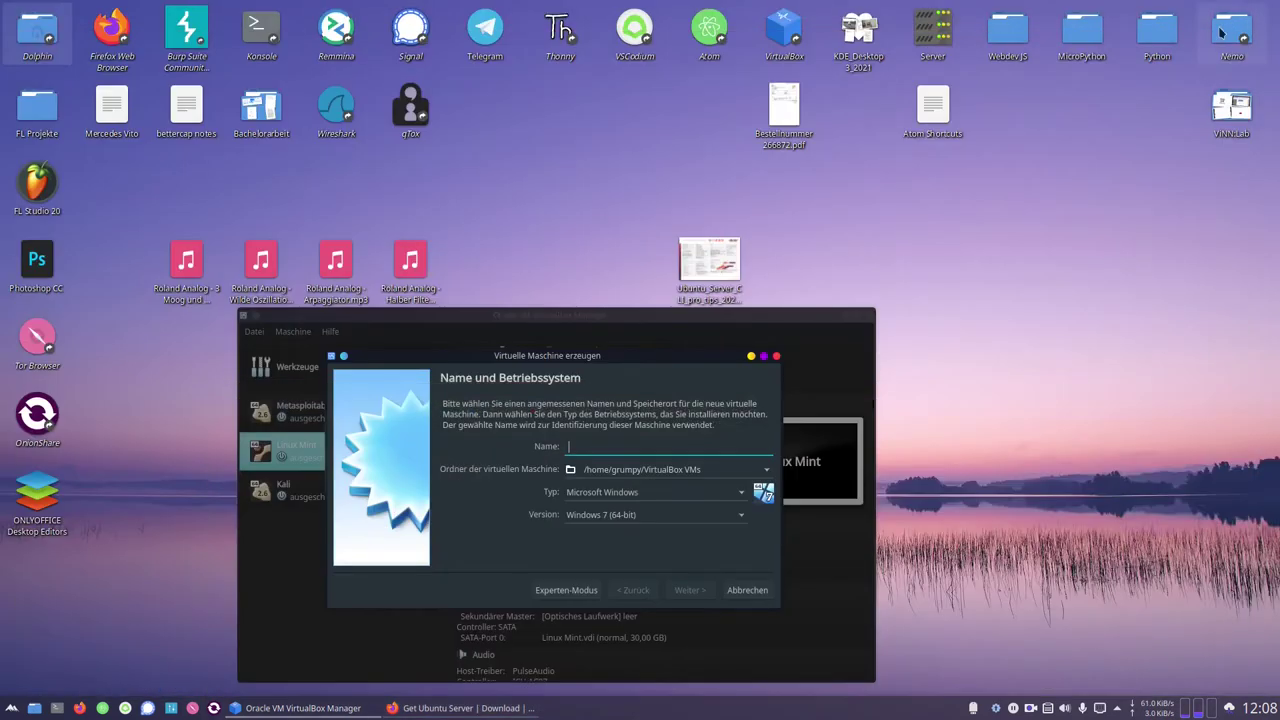
click(1231, 14)
Name the new virtual machine ubuntu, using Linux and Ubuntu (64-bit), and set its memory to 4096 MB.
text(ubntu)
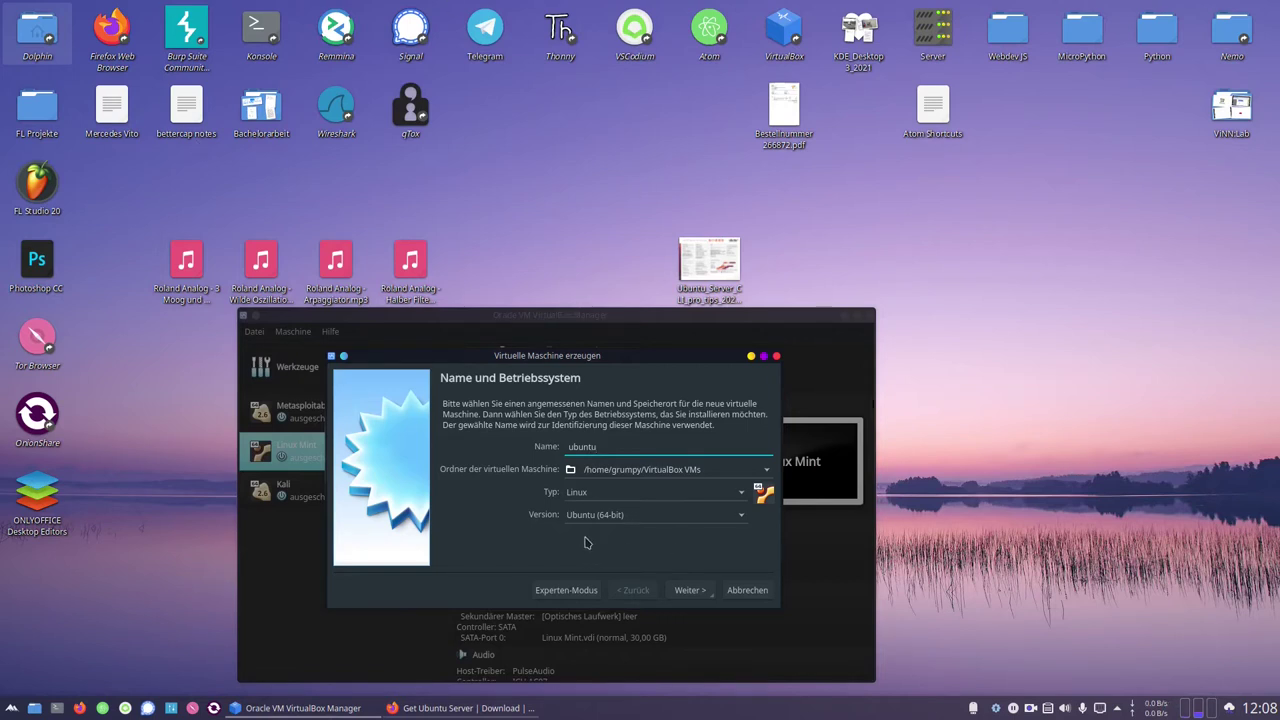
click(674, 595)
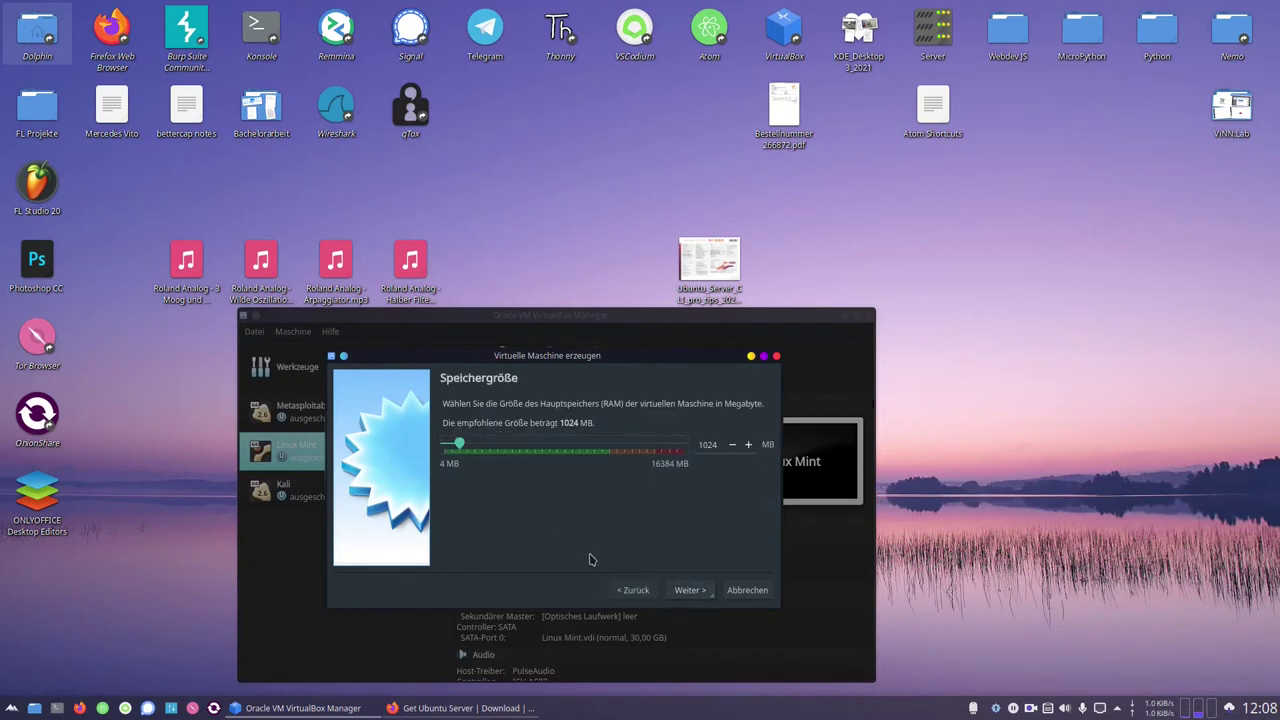
double_click(708, 444)
text(4096)
click(693, 594)
Create a dynamically allocated VDI hard disk of 20 GB for the new machine.
click(695, 593)
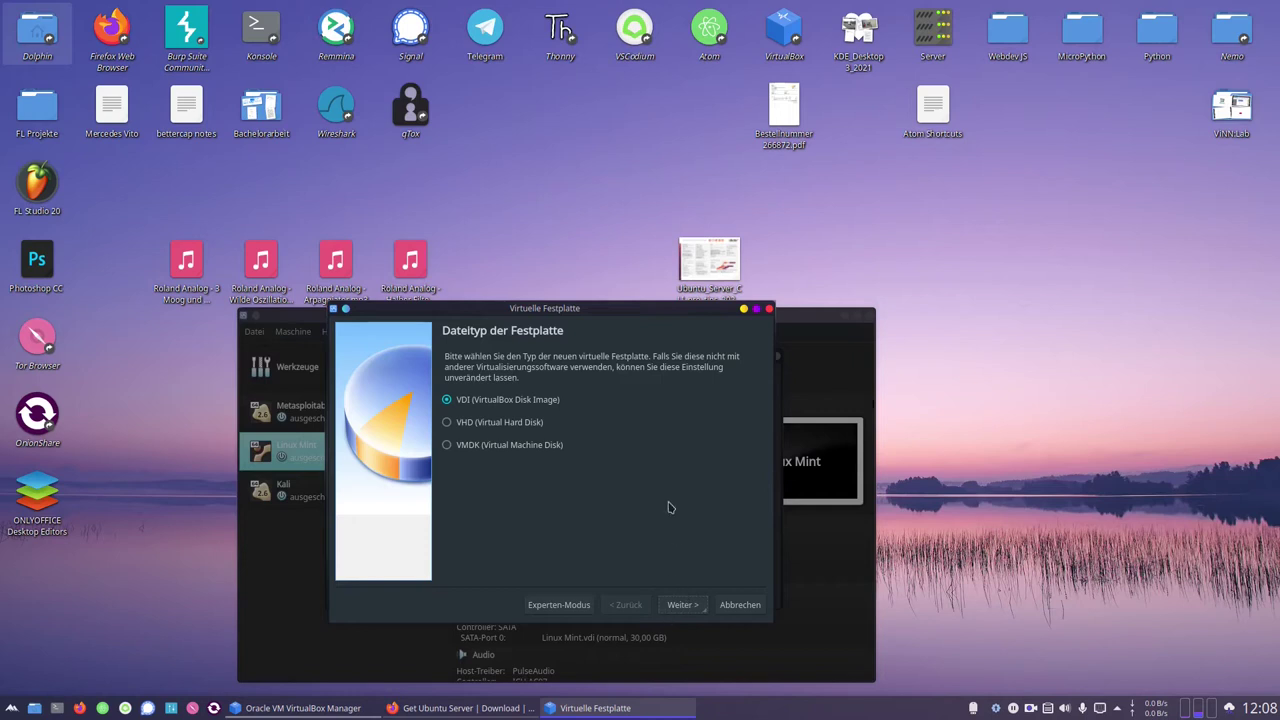
click(688, 607)
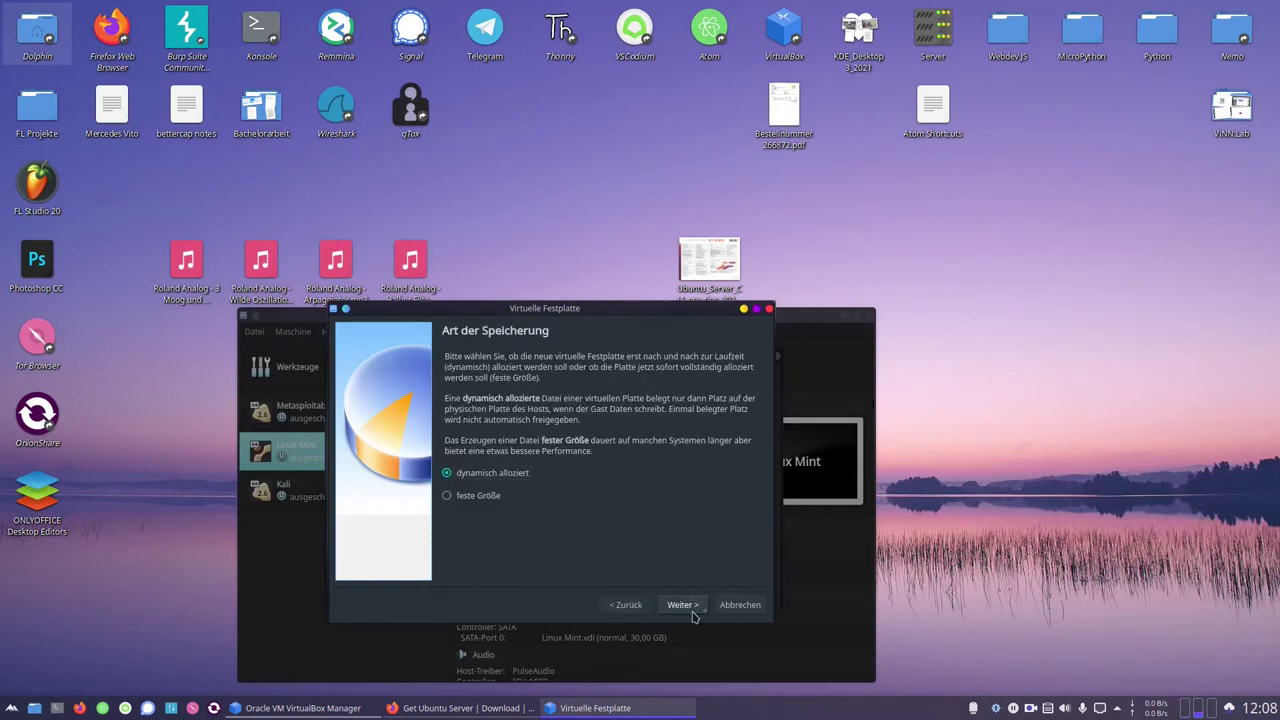
click(696, 612)
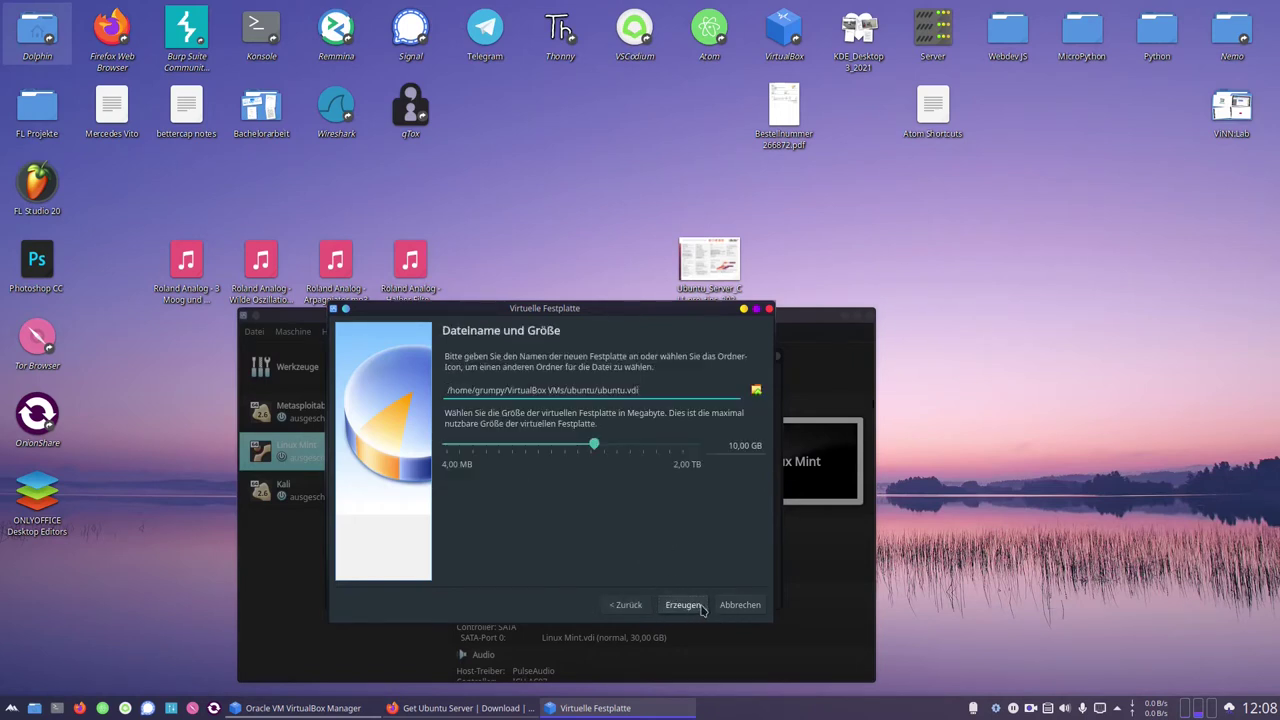
click(736, 449)
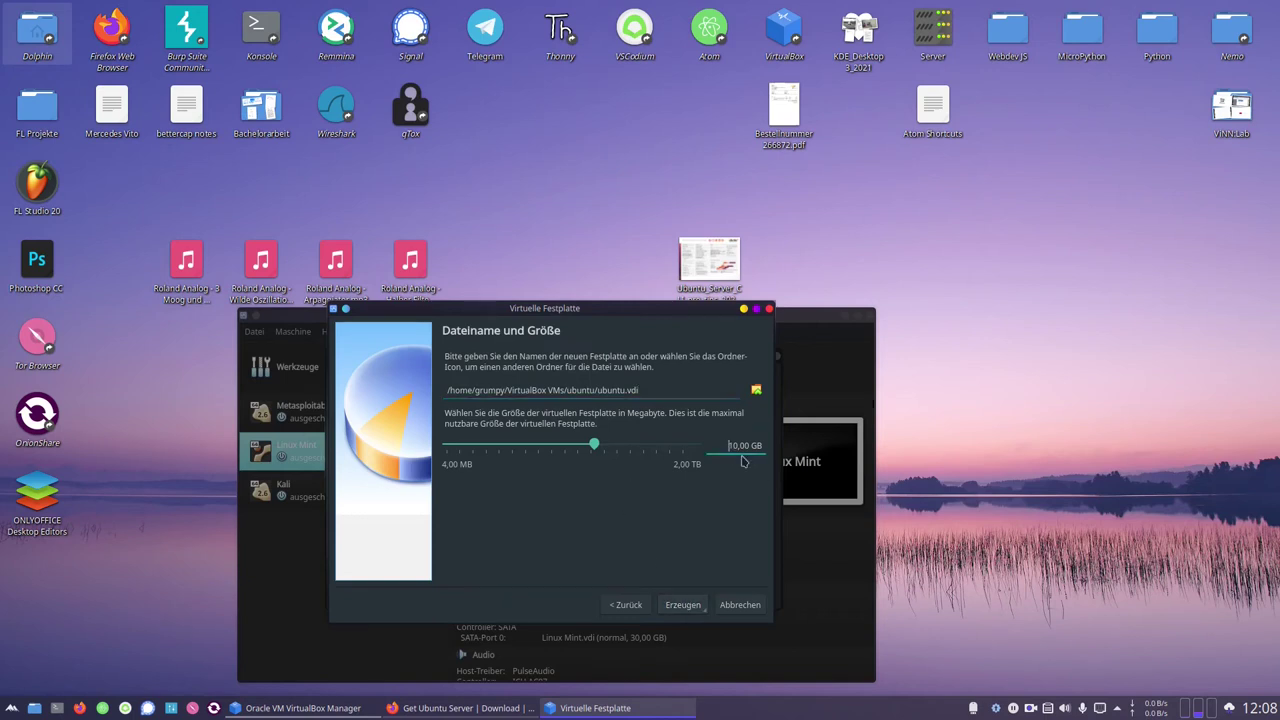
key(BackSpace)
text(2)
click(683, 605)
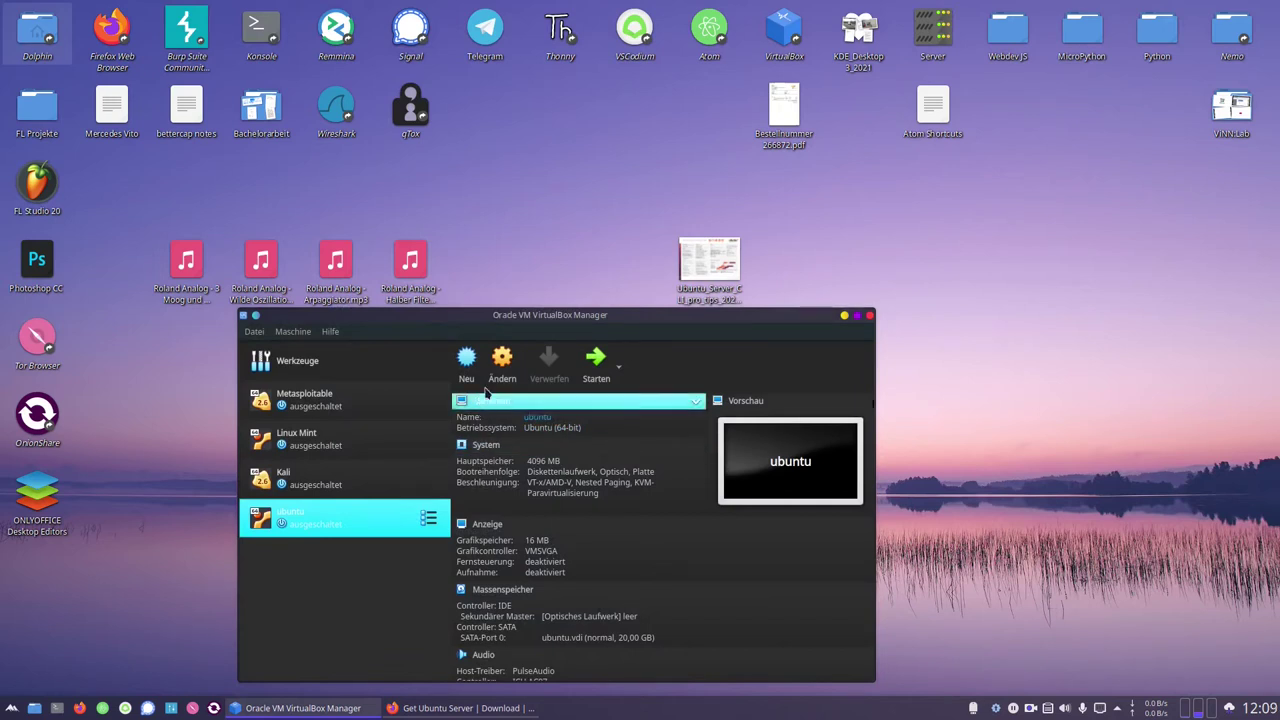
Assign 4 processors to the ubuntu machine and enable PAE/NX and Nested VT-x/AMD-V in its system settings.
click(502, 368)
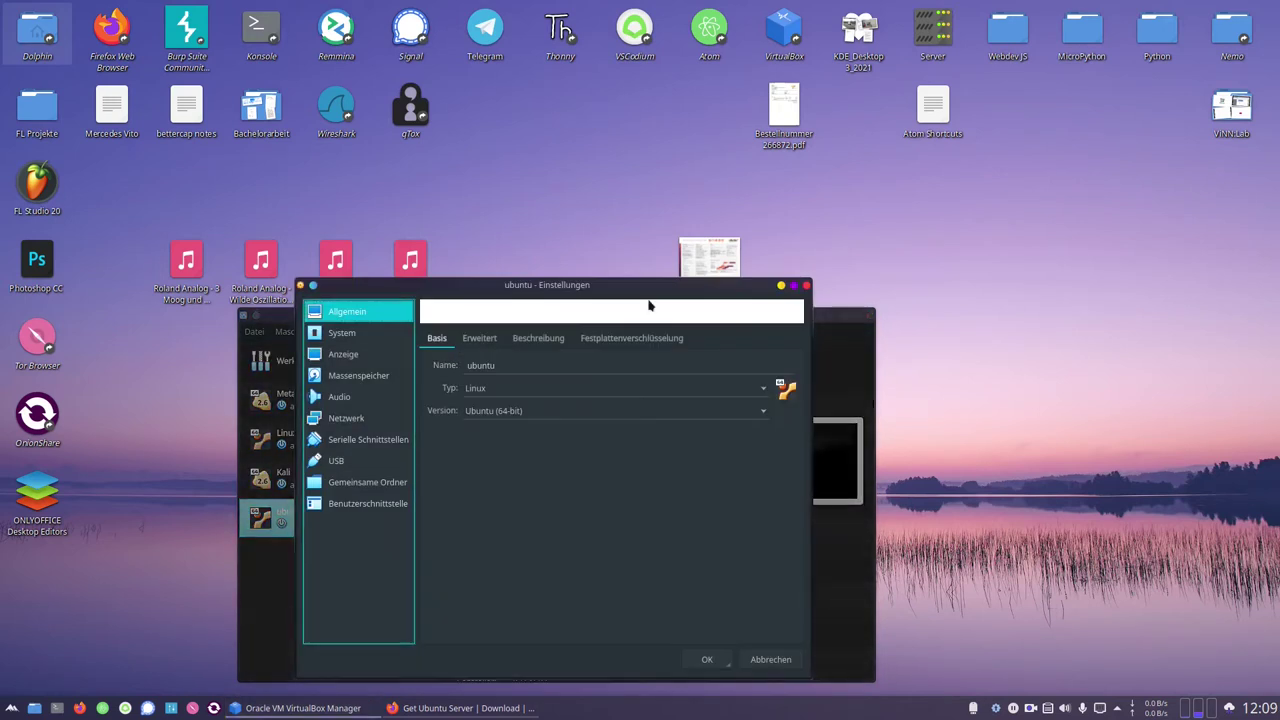
click(342, 338)
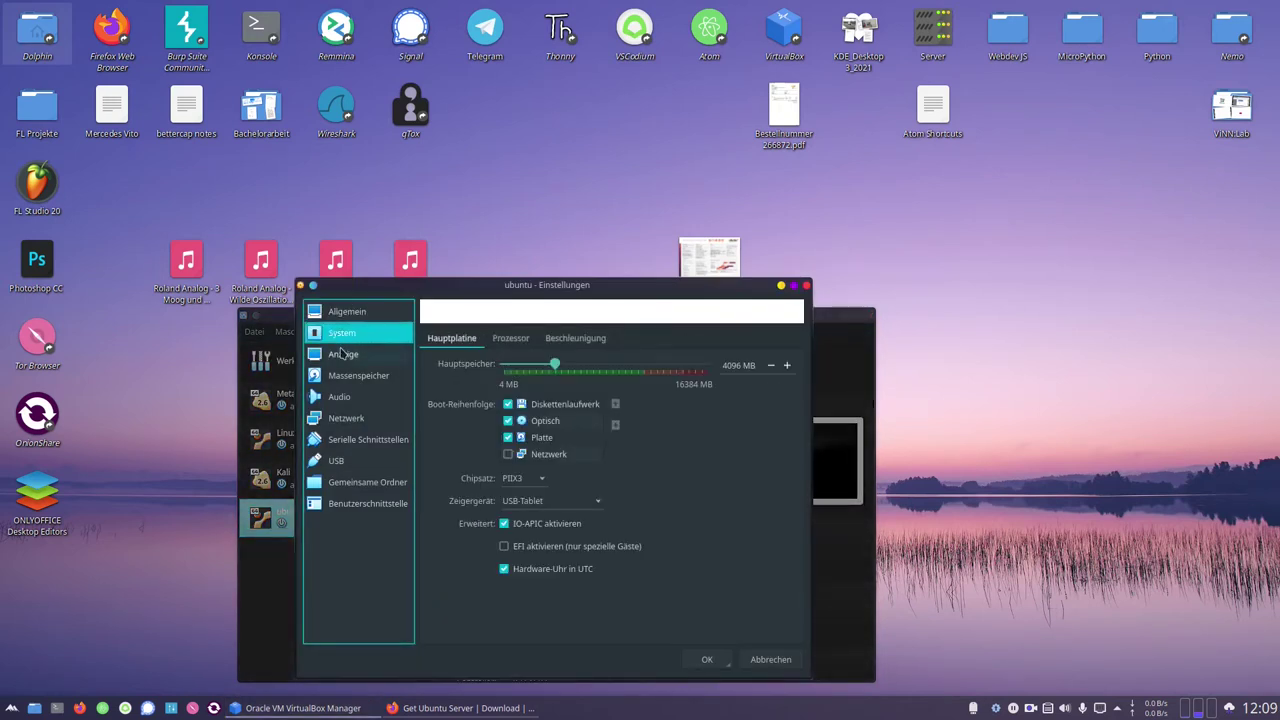
click(518, 339)
drag(507, 372, 563, 367)
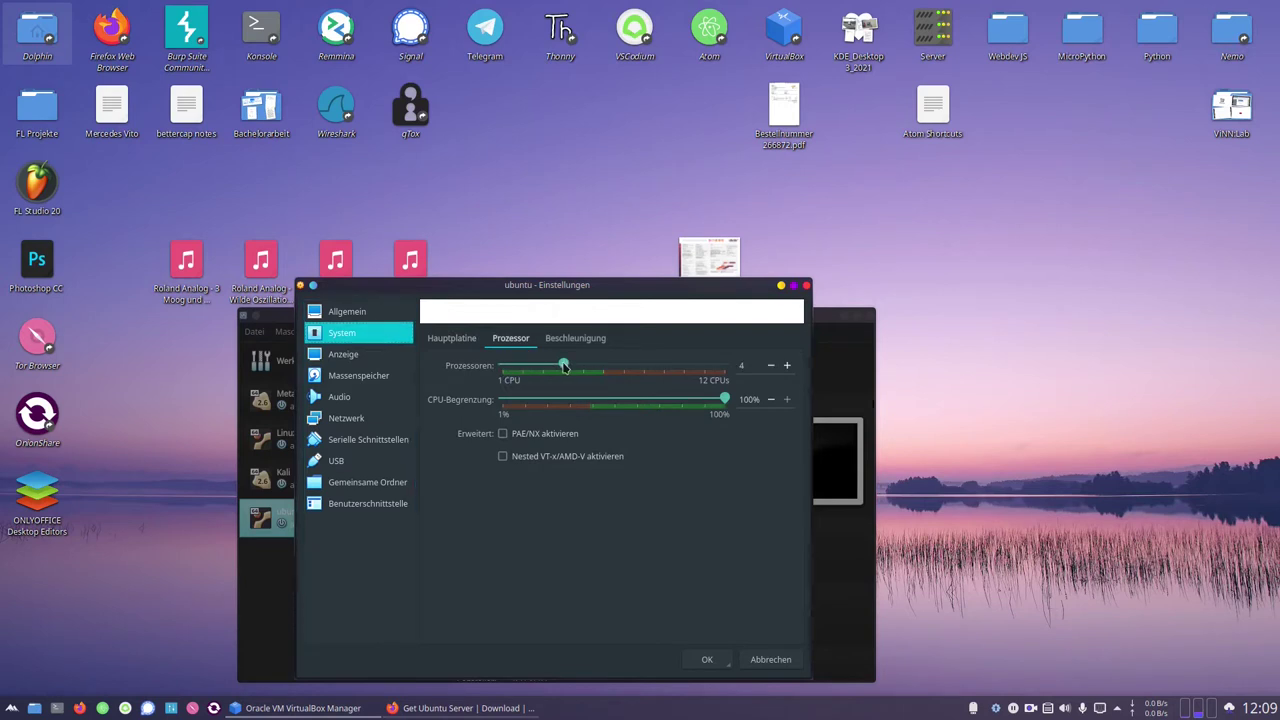
click(540, 436)
click(545, 458)
click(575, 338)
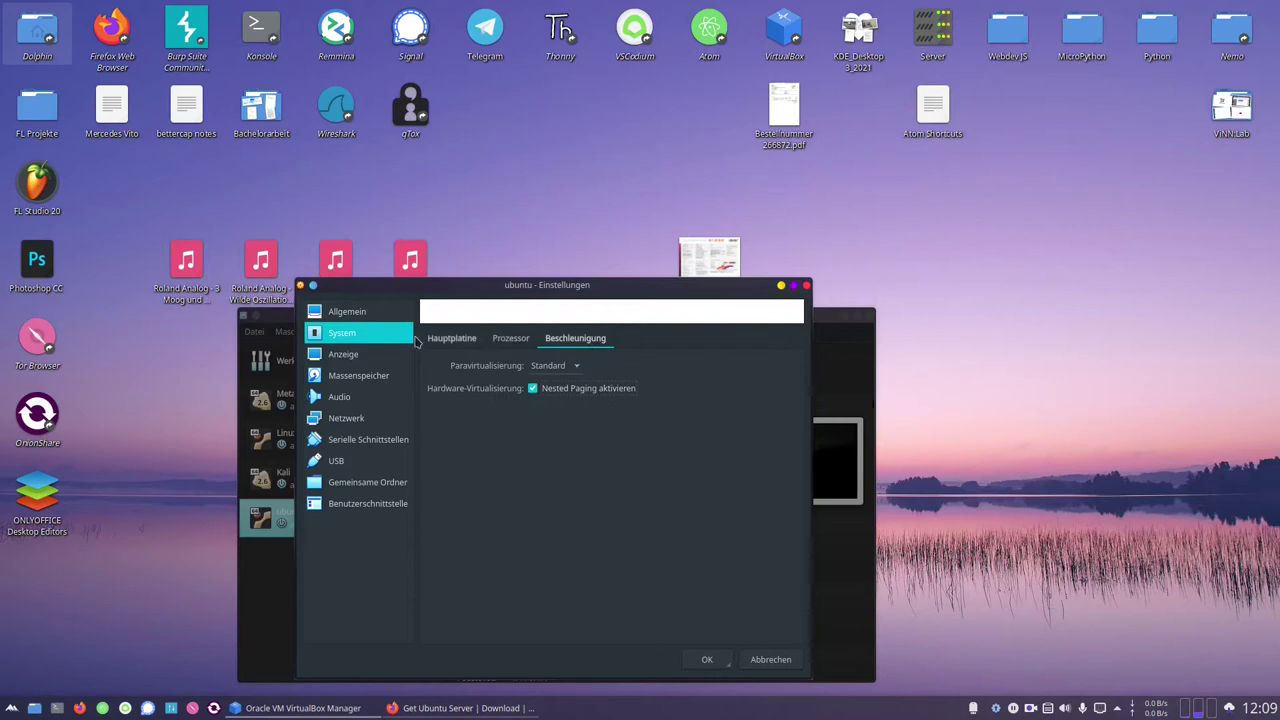
click(347, 312)
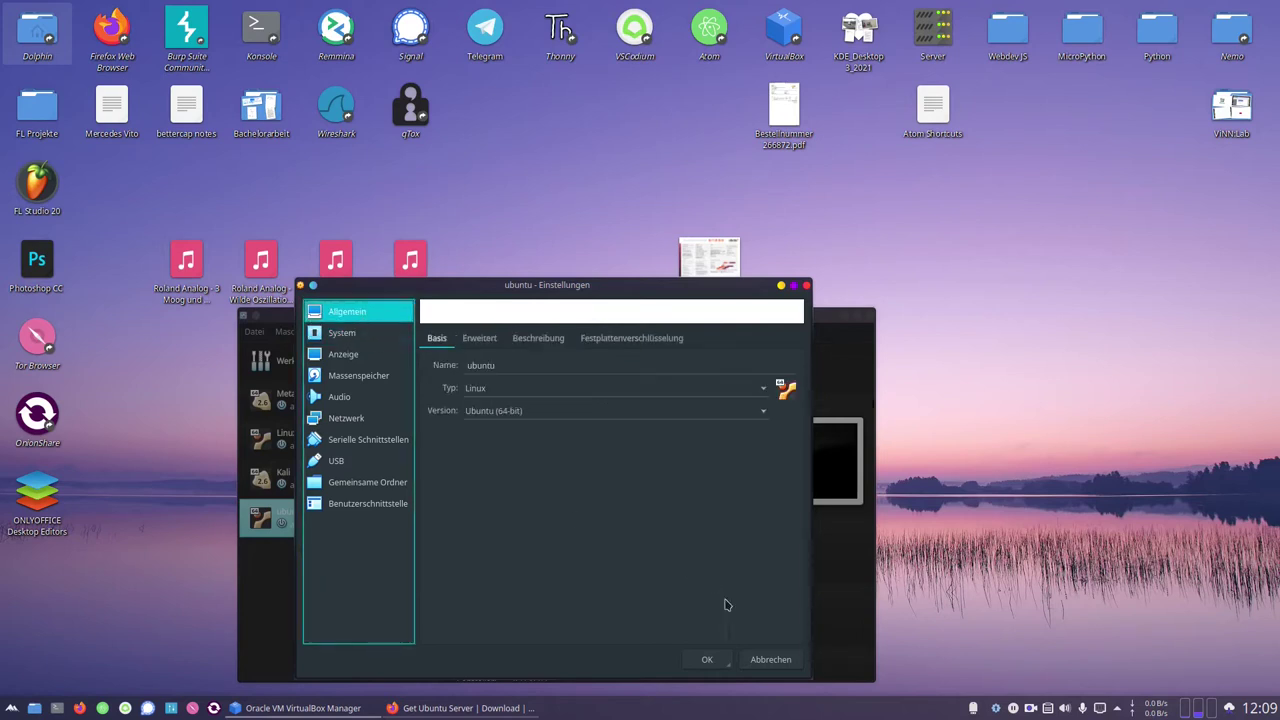
click(706, 659)
Boot the ubuntu machine with ubuntu-20.04.2-live-server-amd64.iso added and chosen as its start medium.
click(596, 360)
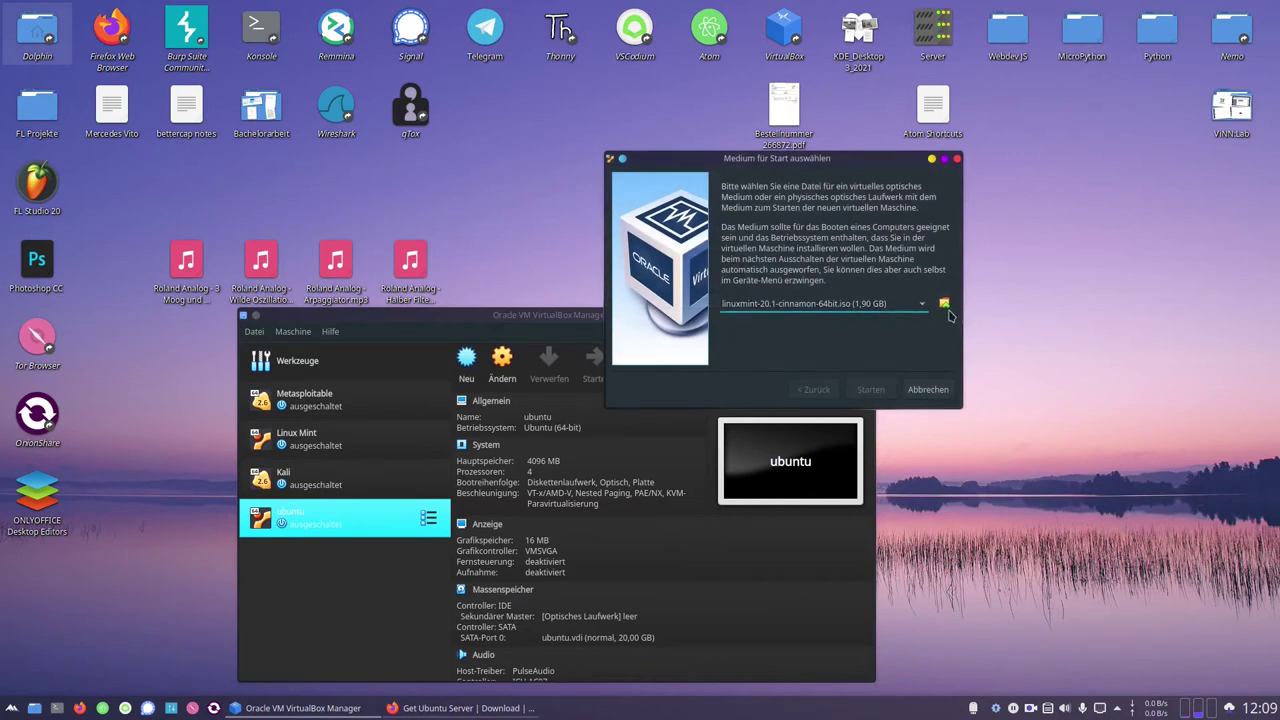
click(945, 304)
click(598, 203)
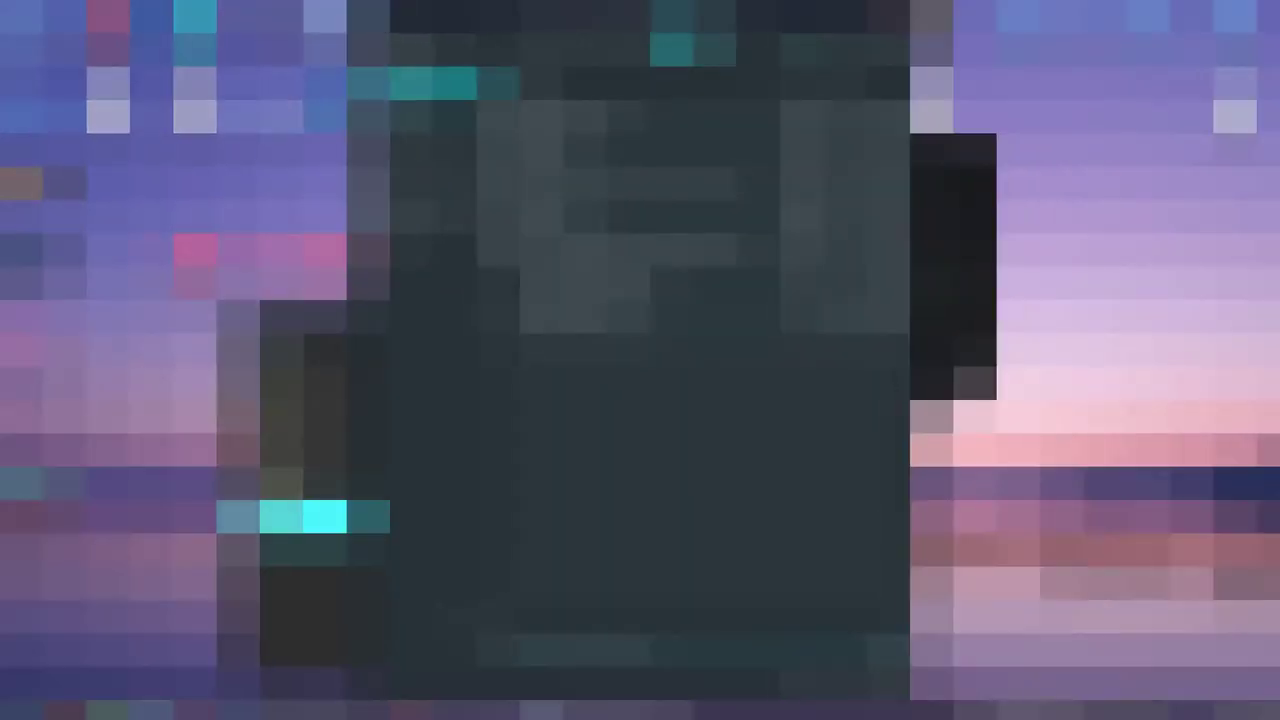
click(641, 322)
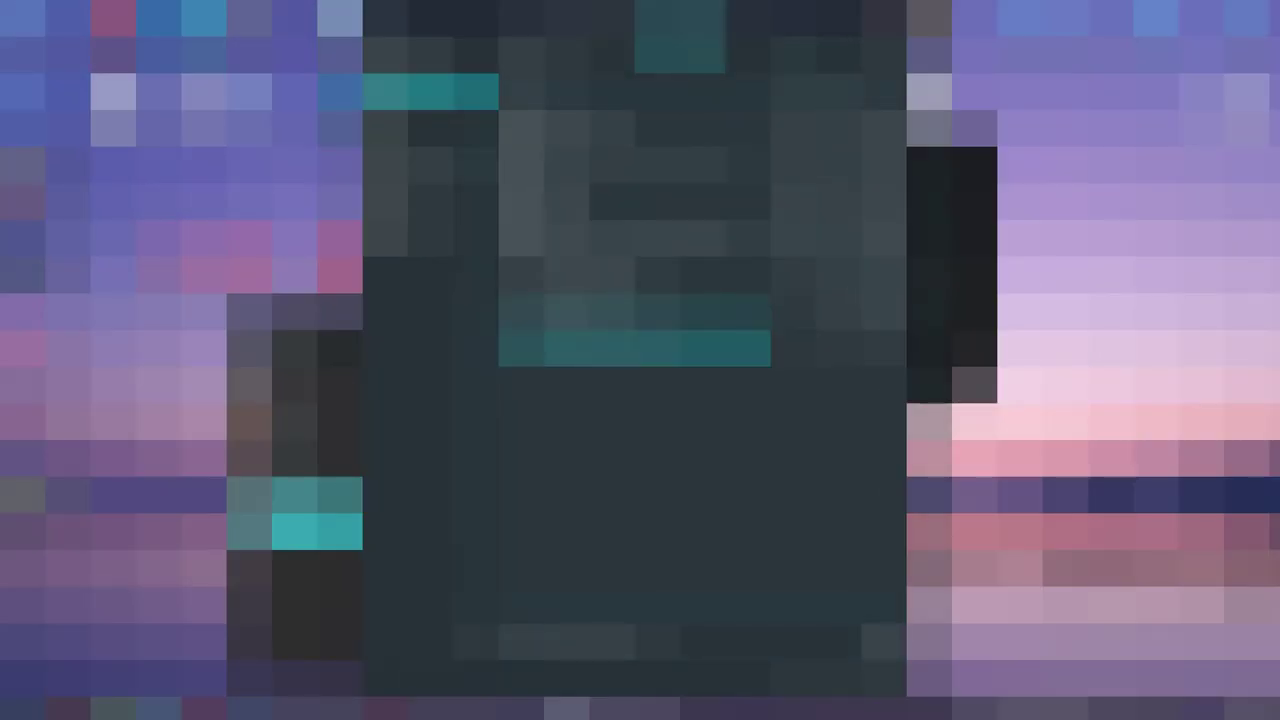
key(Return)
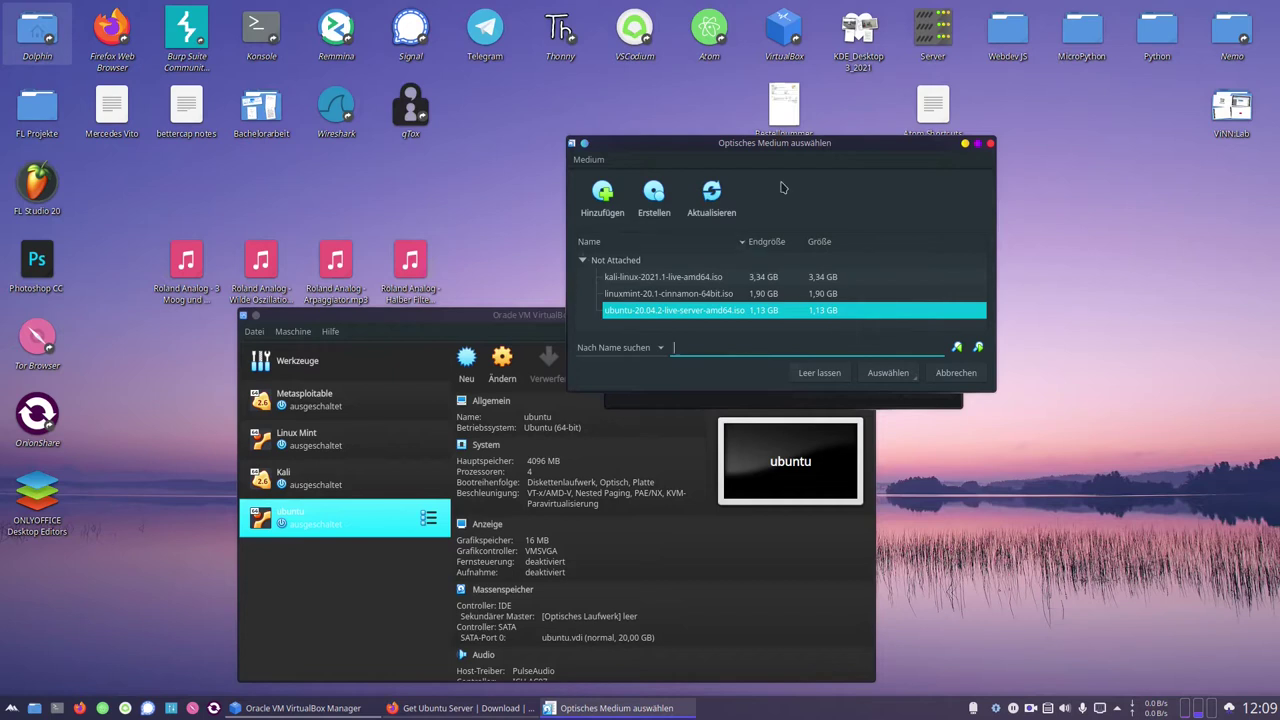
click(888, 372)
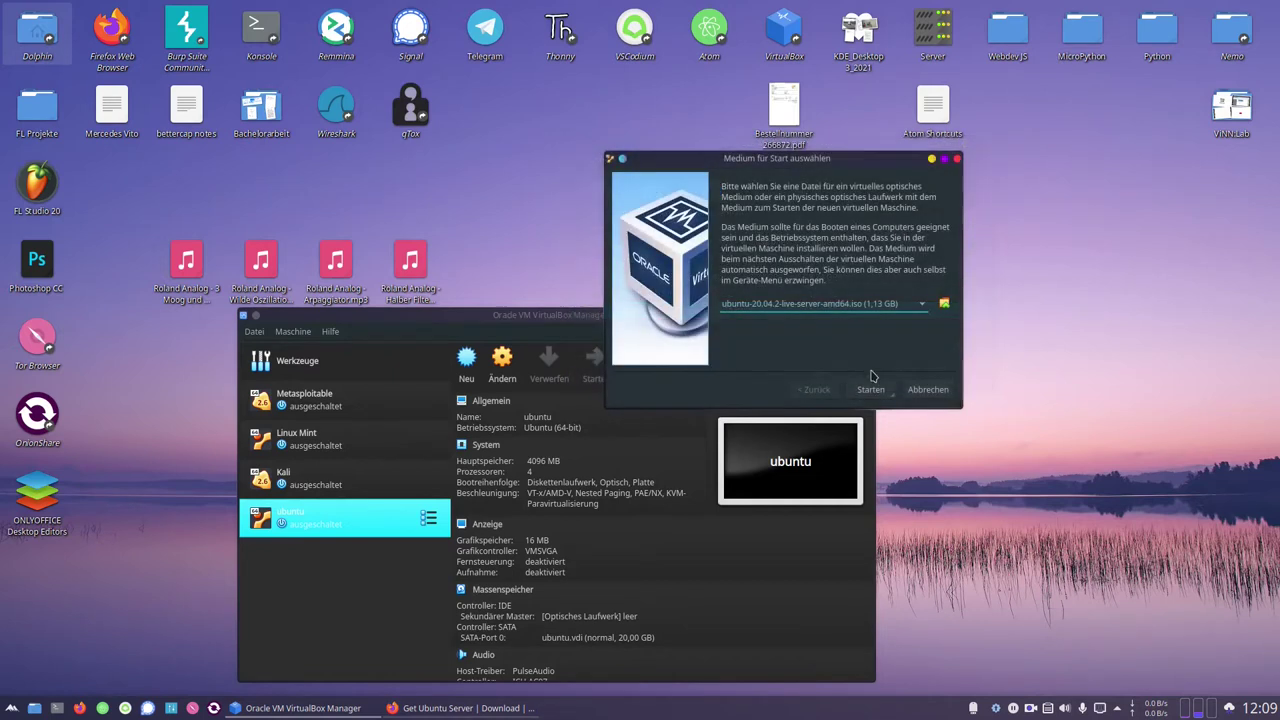
click(870, 390)
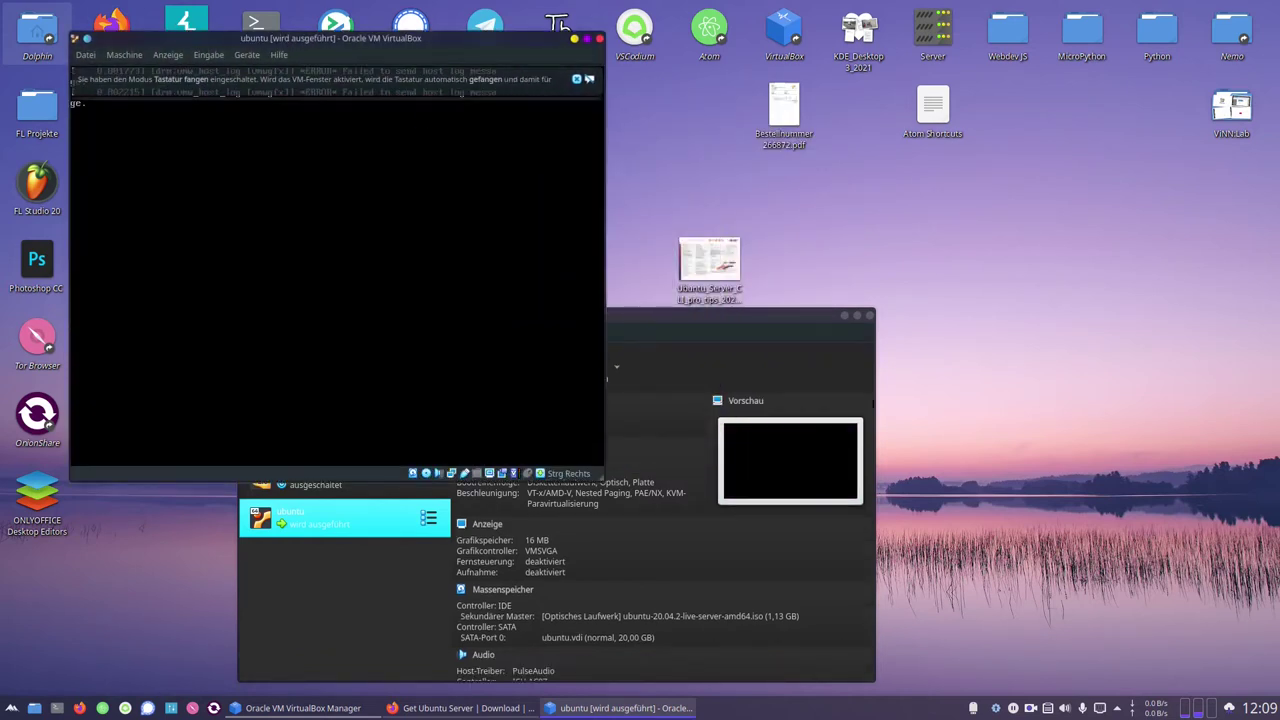
Open the Ubuntu Server CLI pro tips PDF, and dismiss the running machine's notifications and move its window aside.
double_click(709, 260)
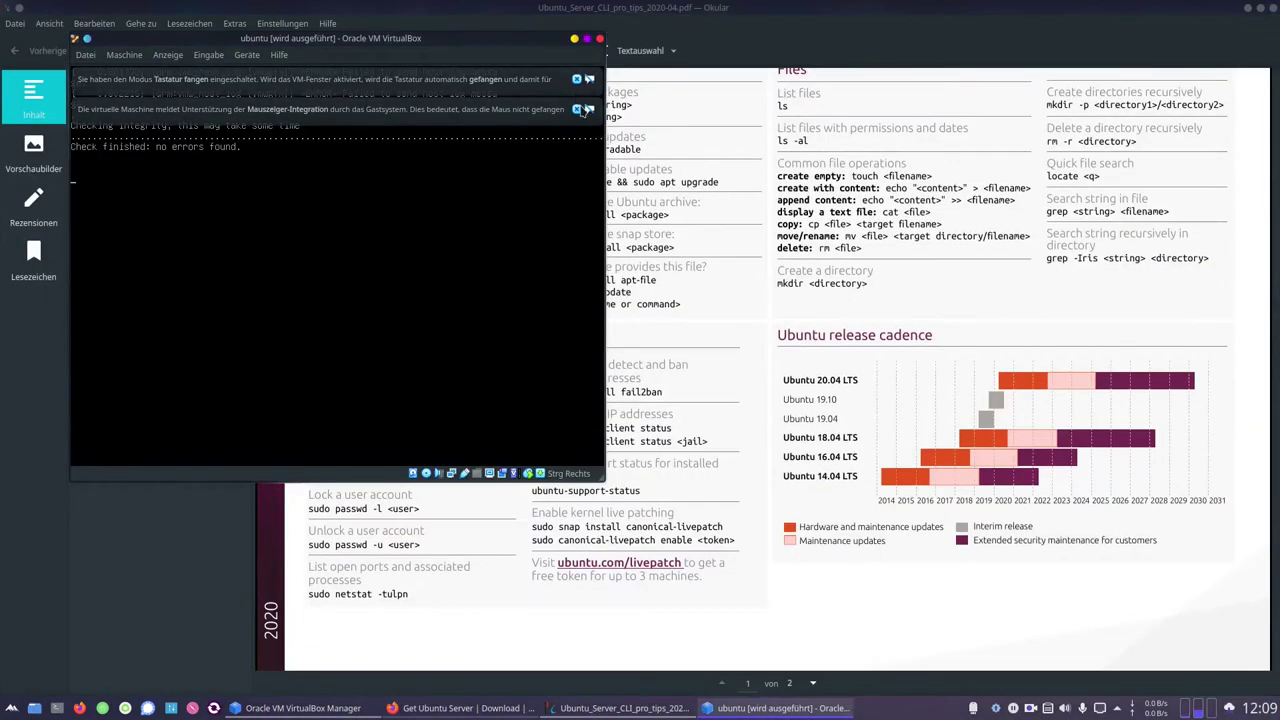
click(576, 108)
click(577, 84)
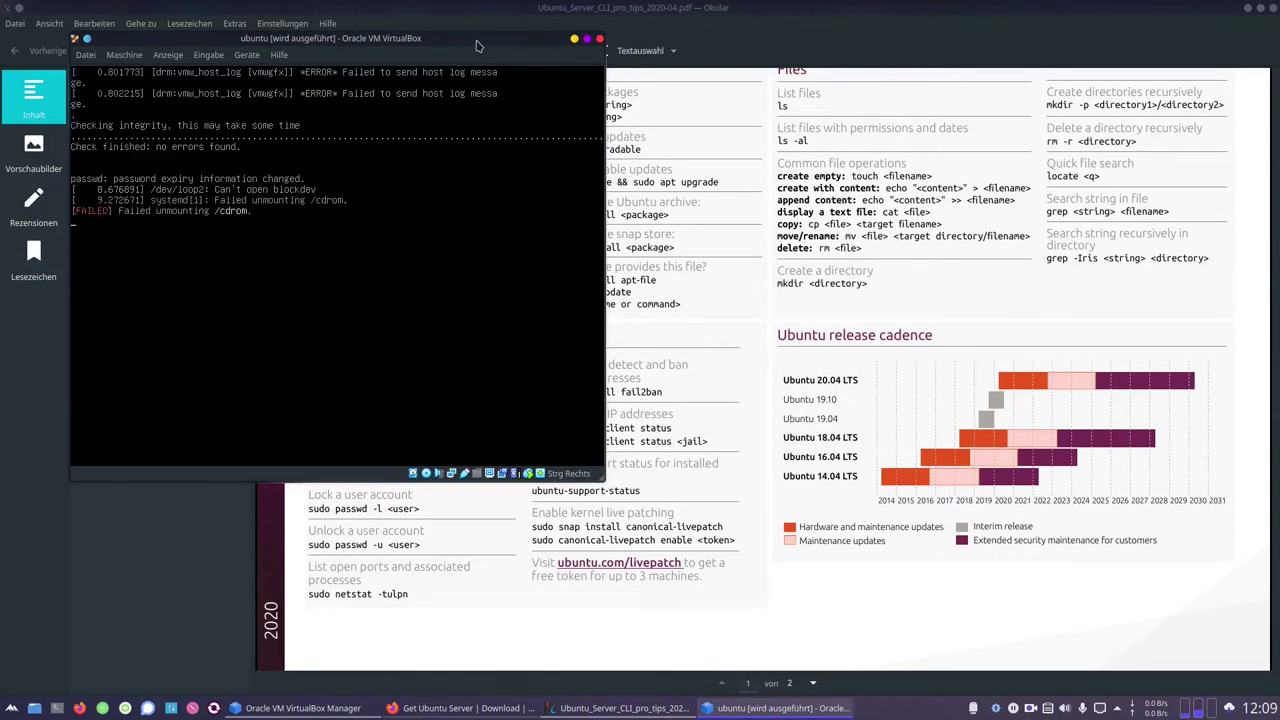
drag(473, 46, 435, 67)
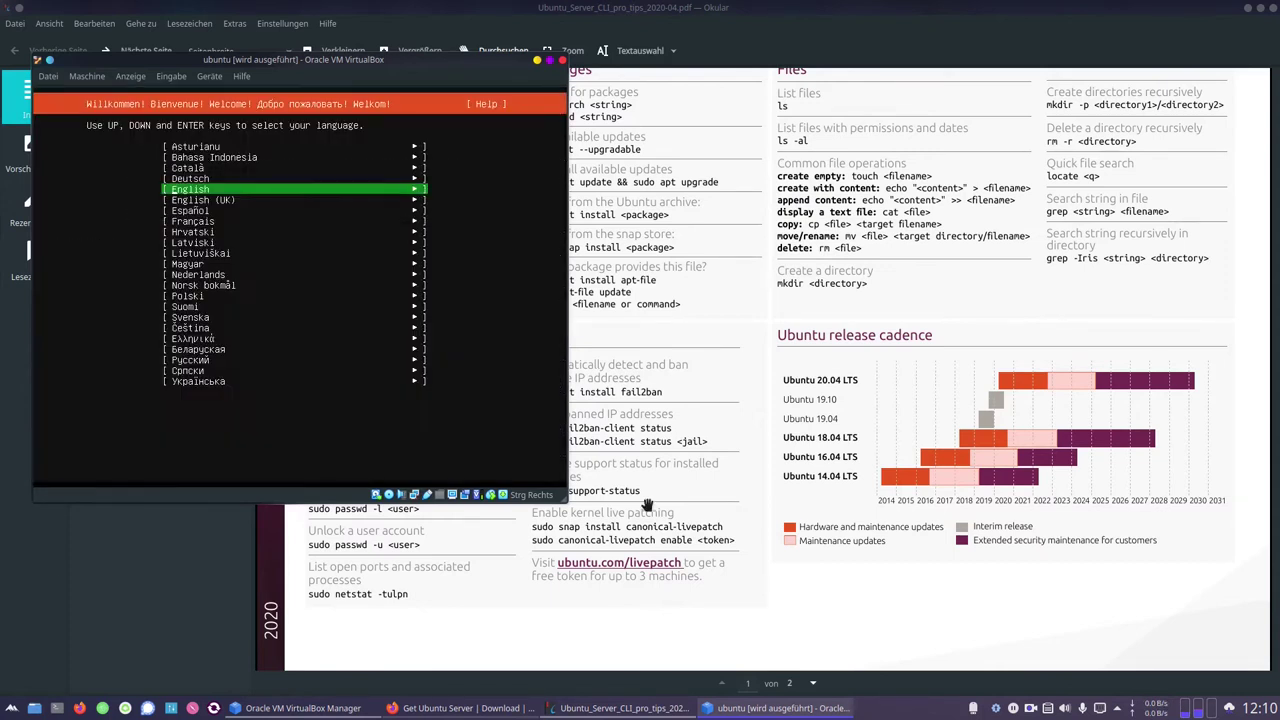
scroll(851, 139, up, 2)
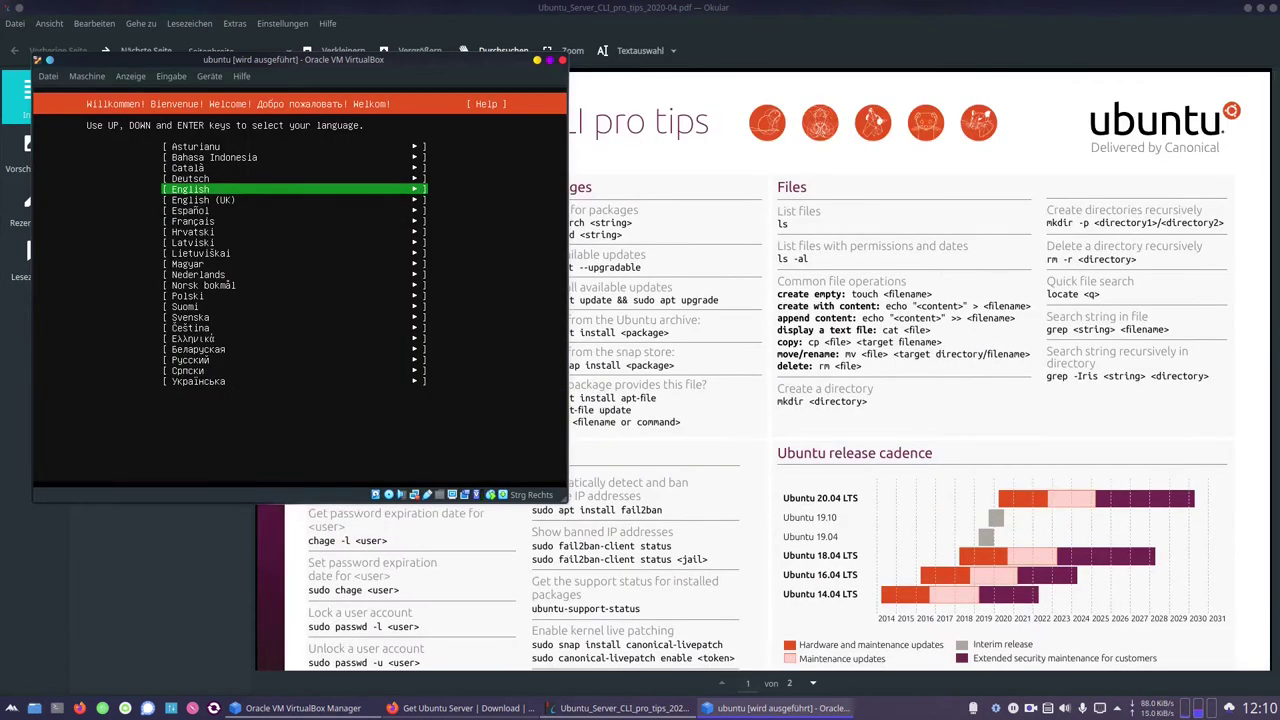
Choose Deutsch as the installer language and set the keyboard layout and variant to Deutsch.
key(Return)
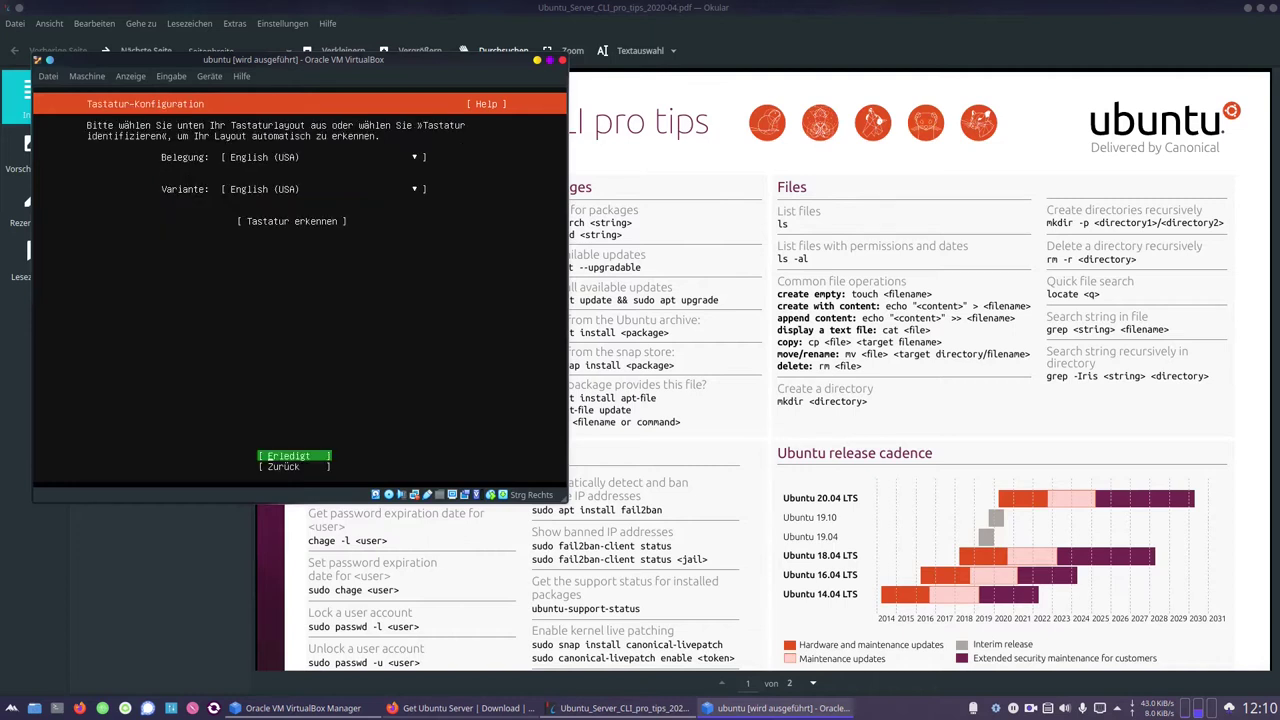
key(Down)
key(Down)
key(Down)
key(Down)
key(Down)
key(Down)
key(Down)
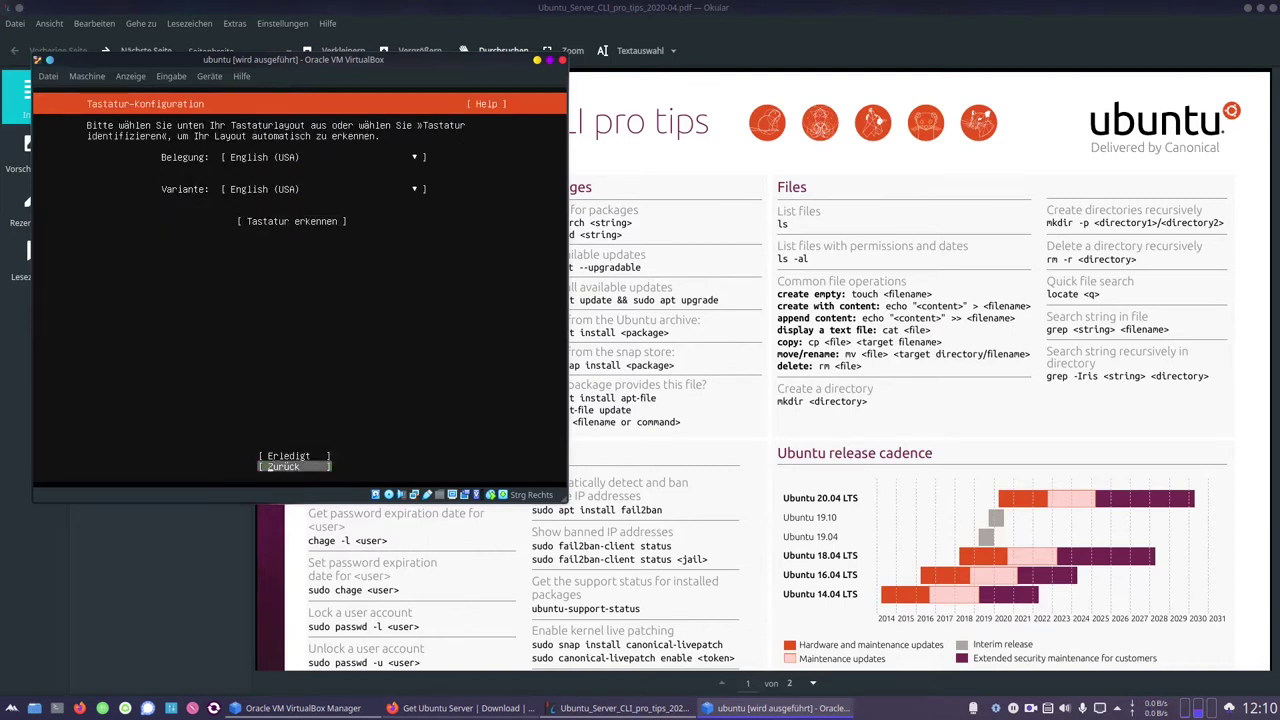
key(Down)
key(Down)
key(Return)
key(Up)
key(Up)
key(Up)
key(Up)
key(Up)
key(Up)
key(Up)
key(Up)
key(Up)
key(Up)
key(Up)
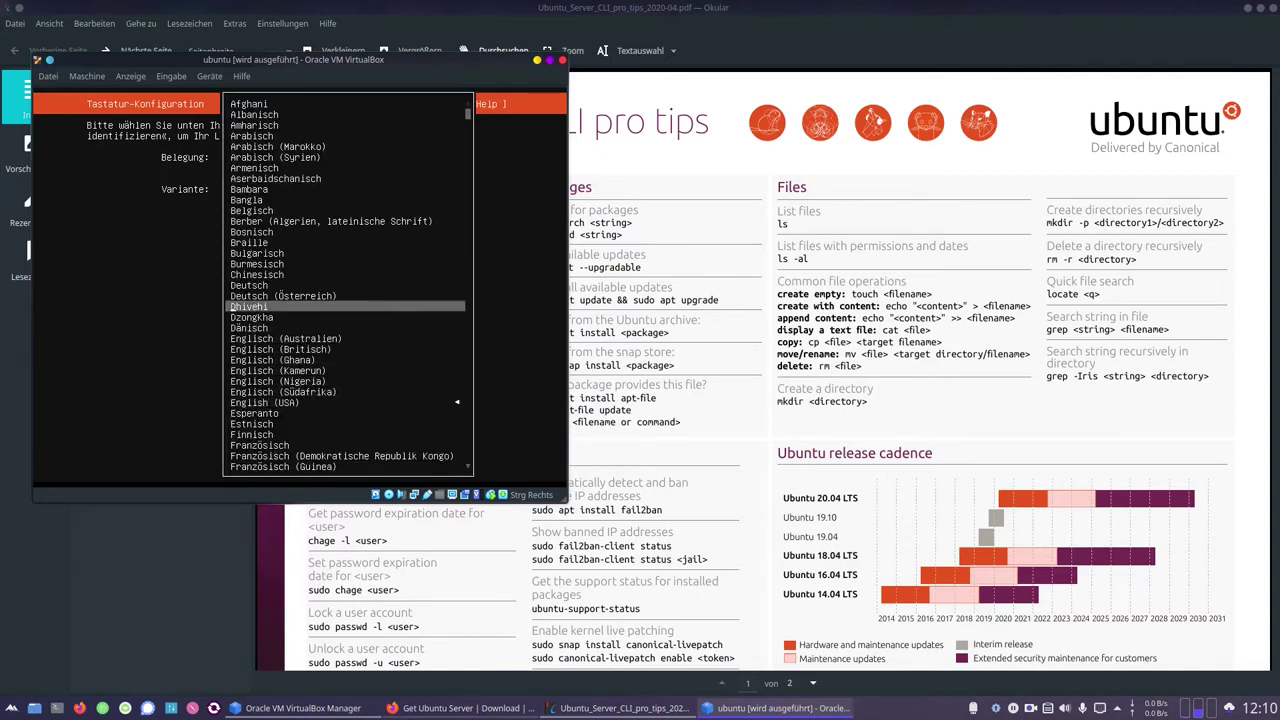
key(Return)
key(Down)
key(Down)
key(Down)
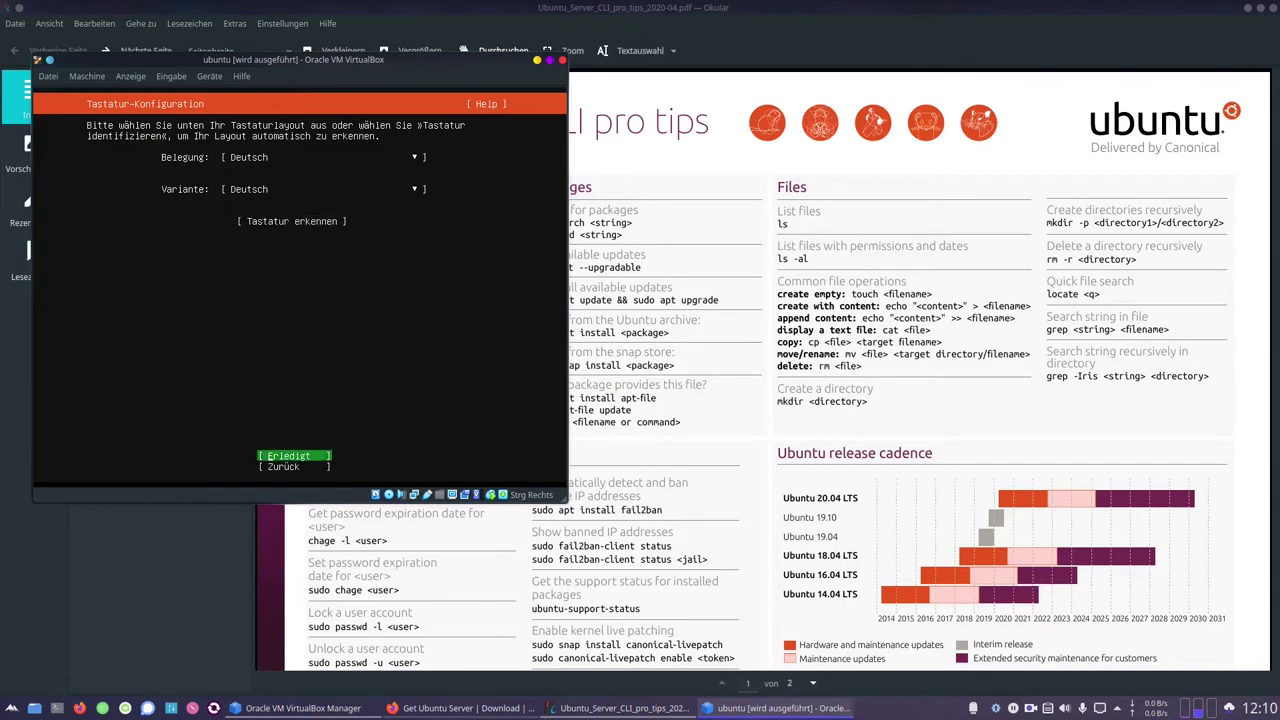
key(Return)
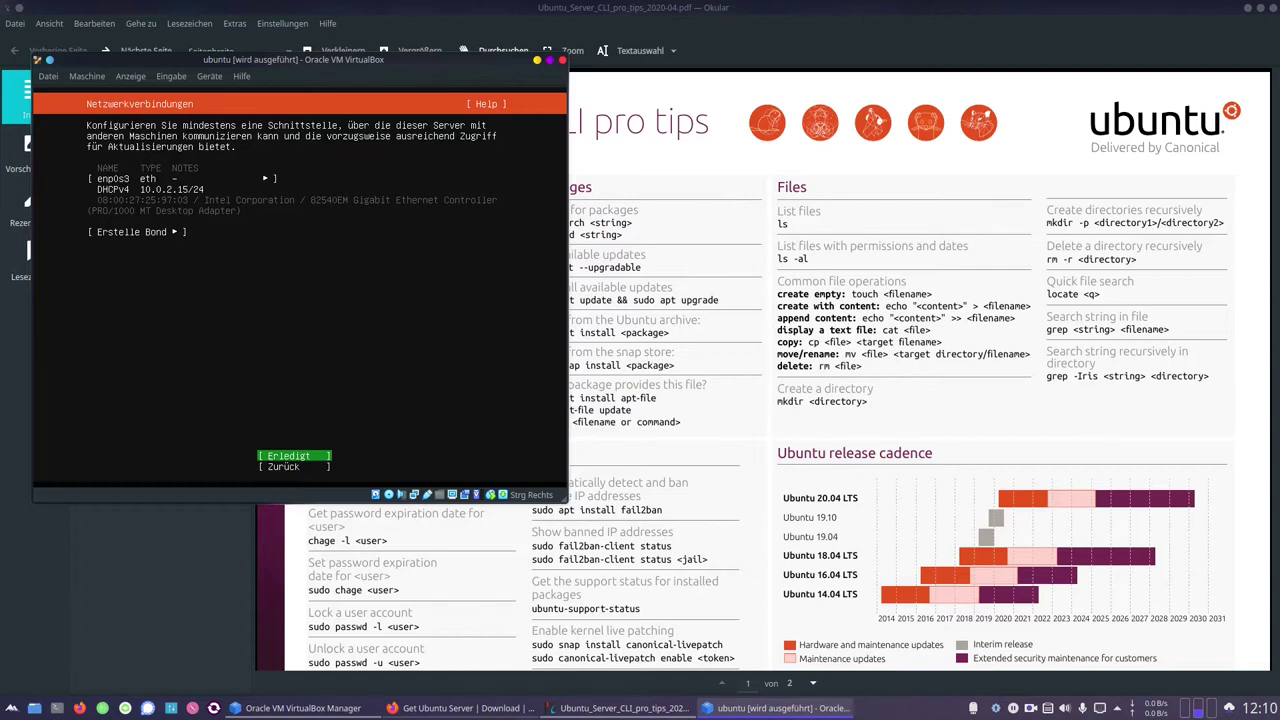
key(Return)
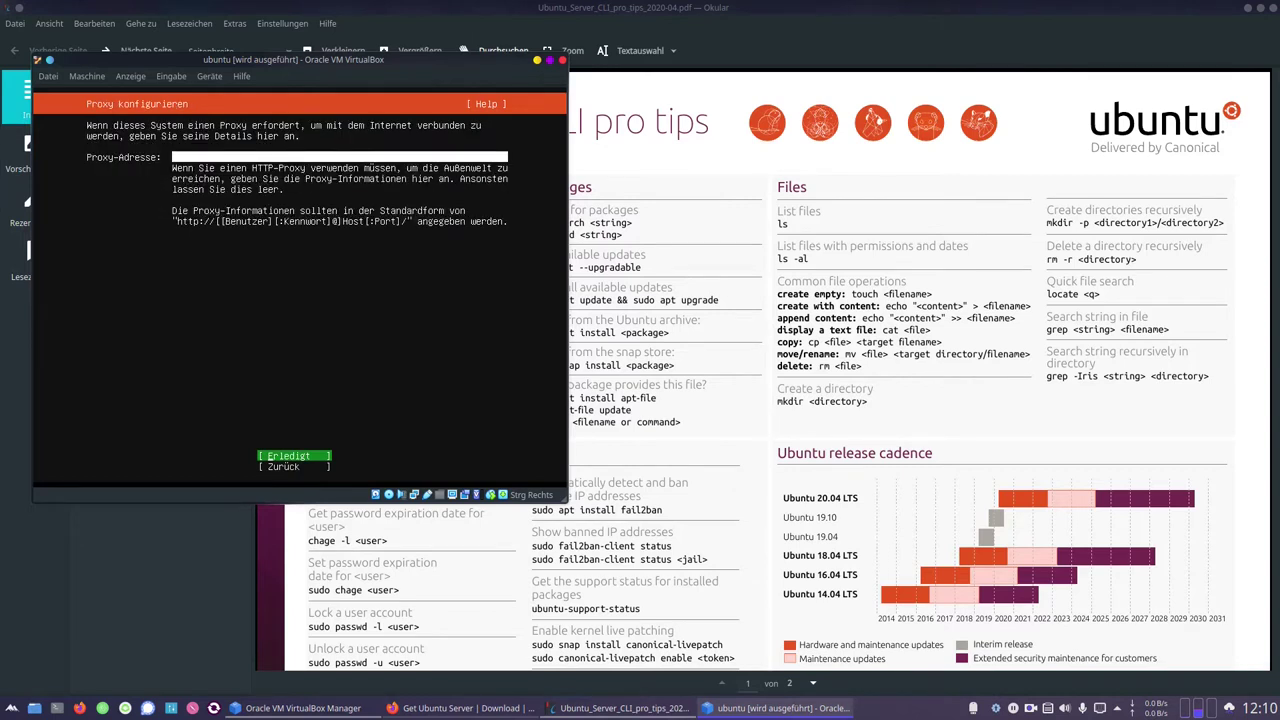
key(Return)
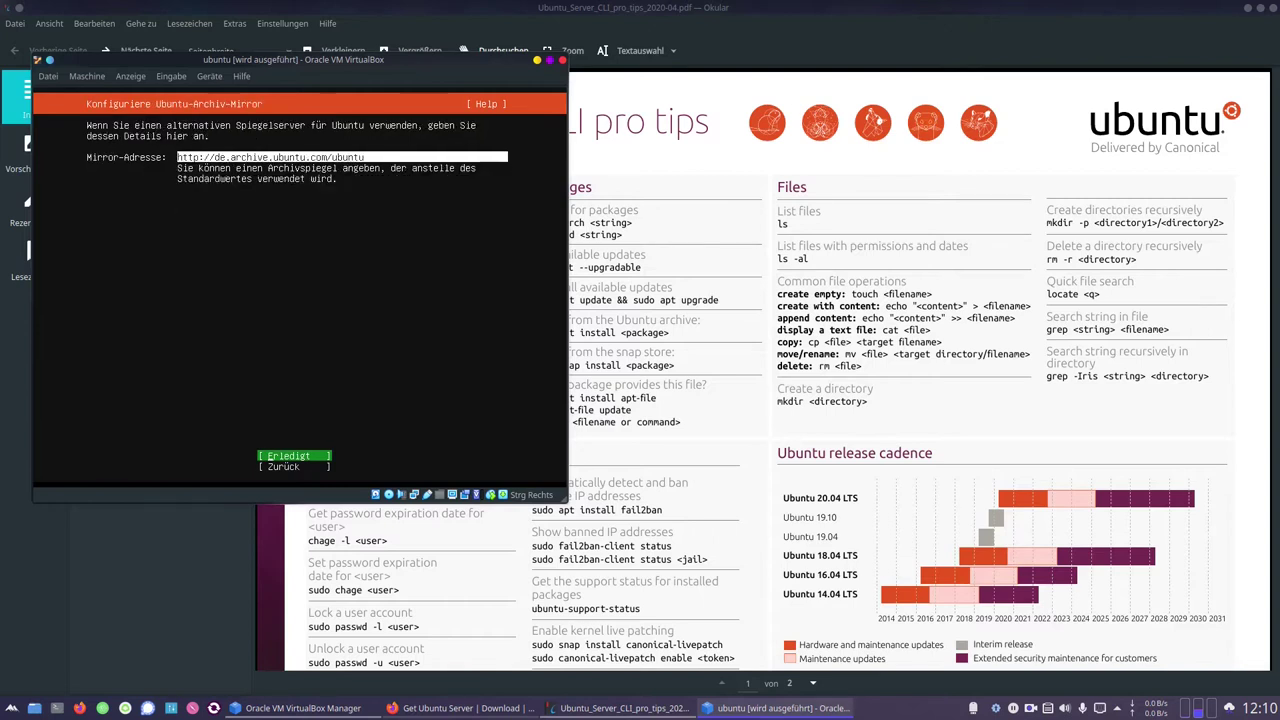
key(Return)
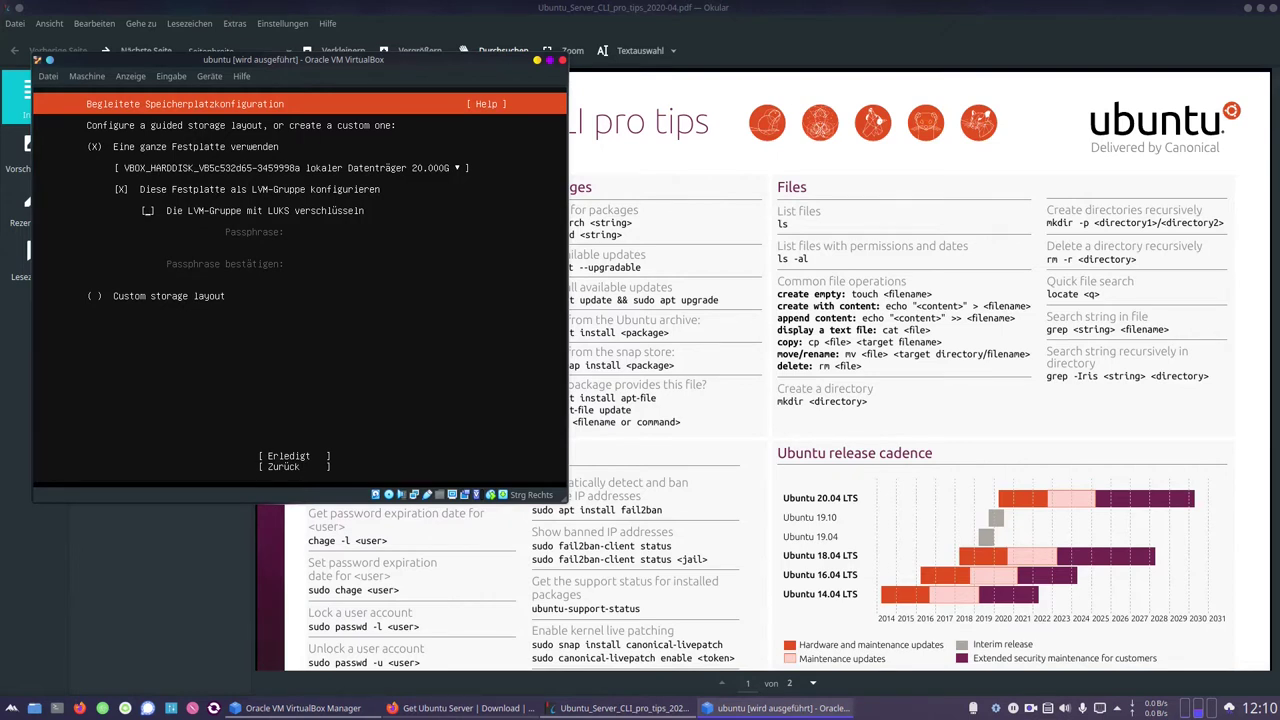
Encrypt the LVM group with LUKS by entering and confirming the passphrase, and accept the resulting storage layout.
key(space)
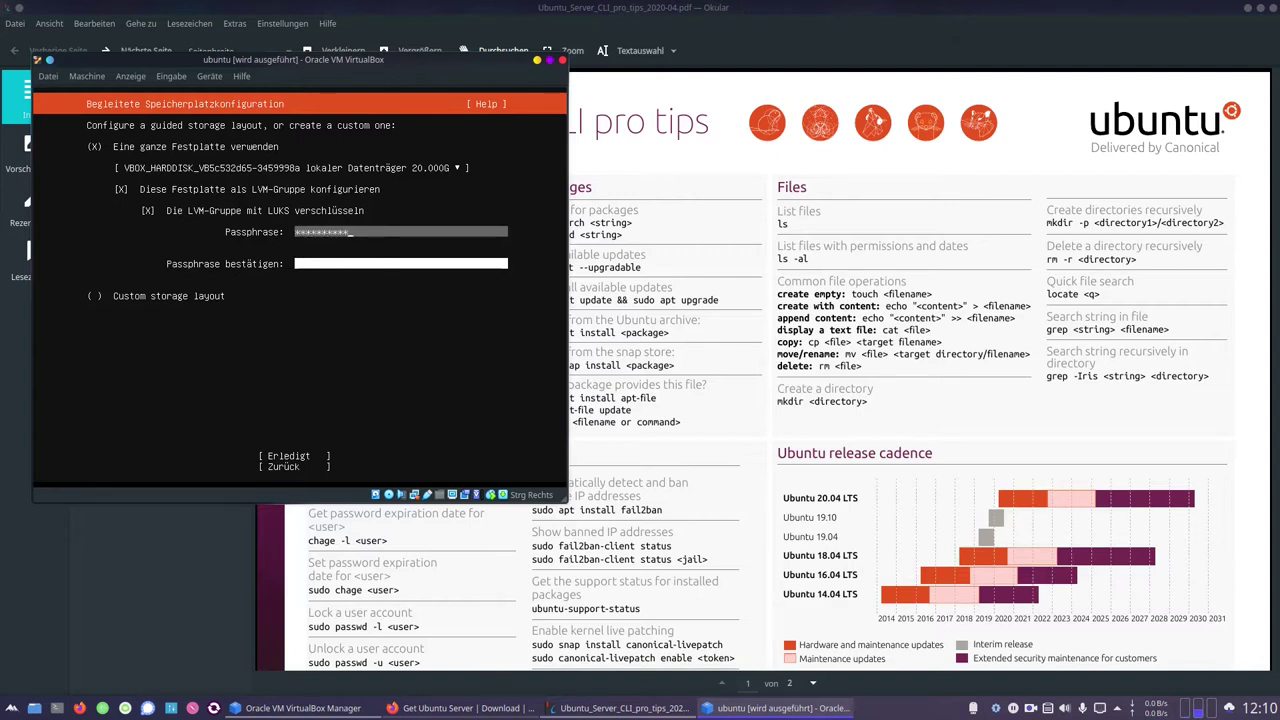
text(**)
key(Tab)
text(**)
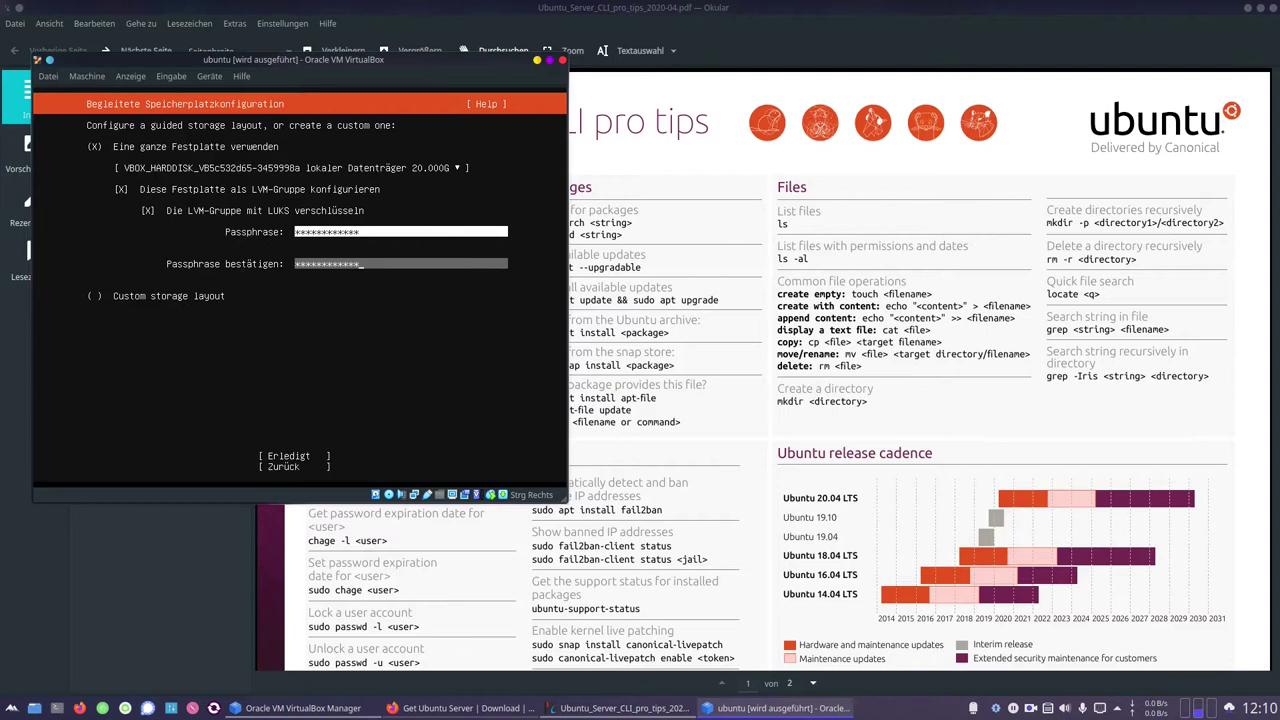
key(Tab)
key(Tab)
key(Return)
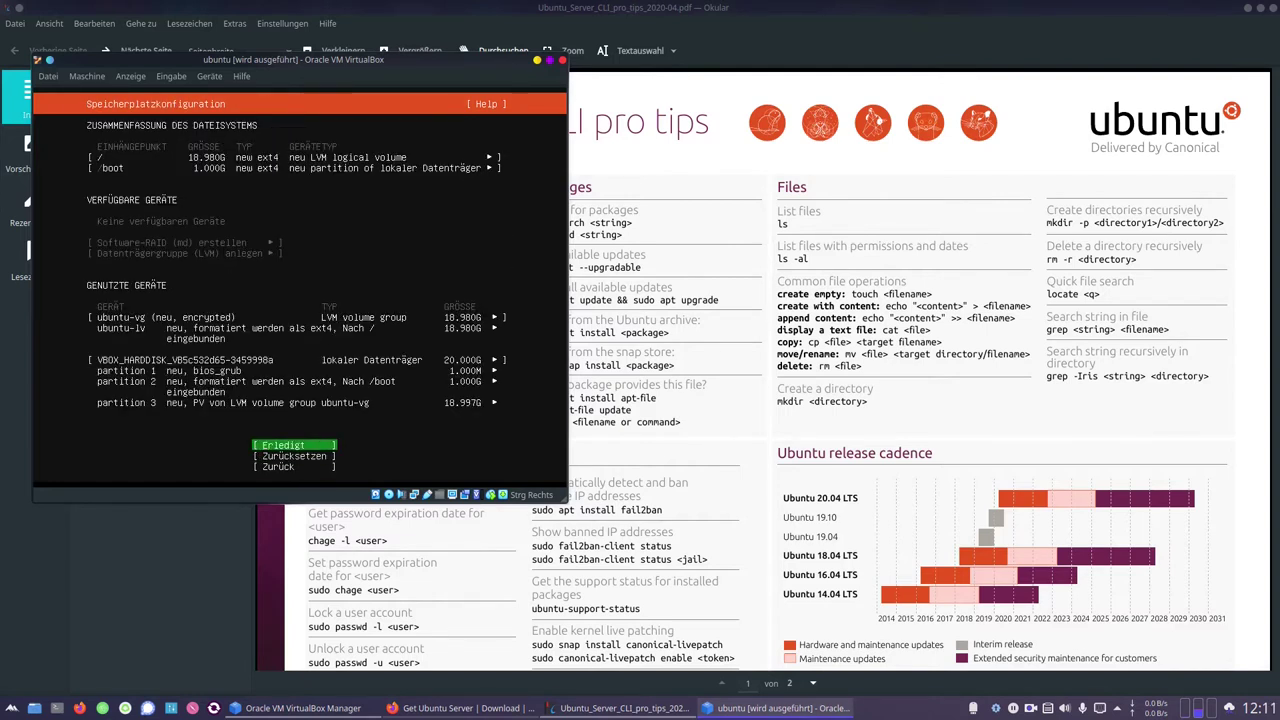
key(Return)
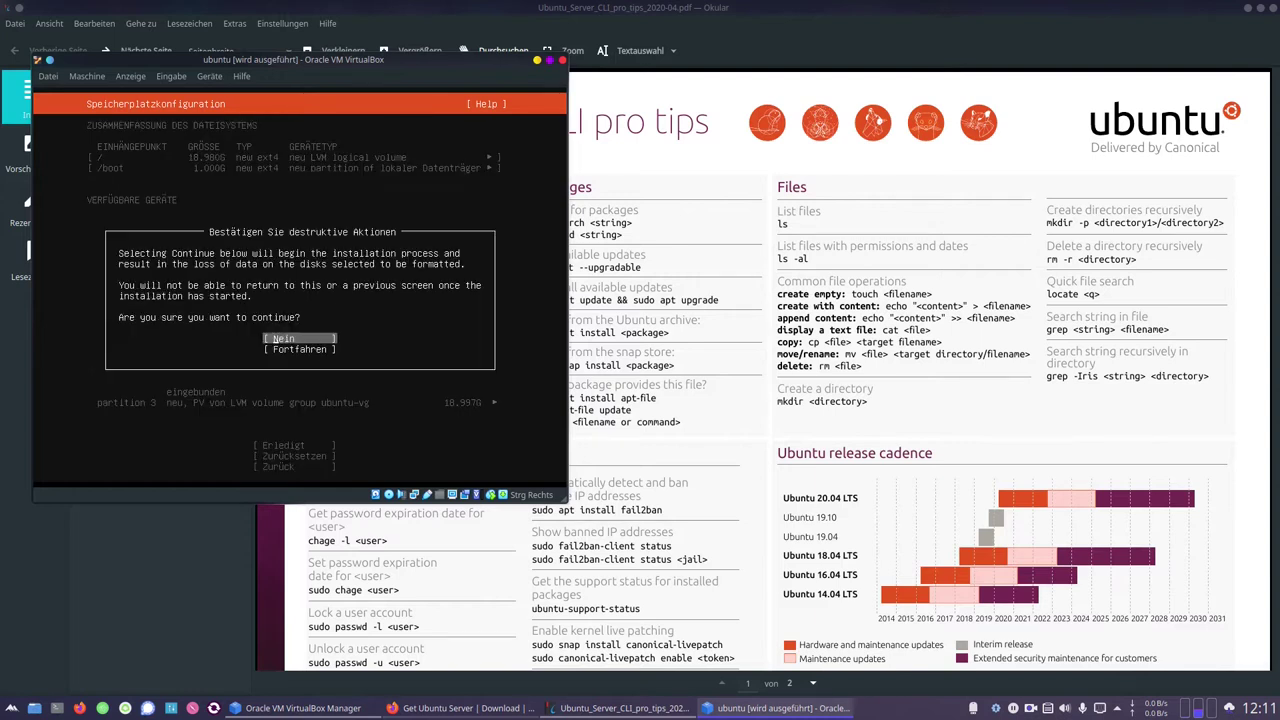
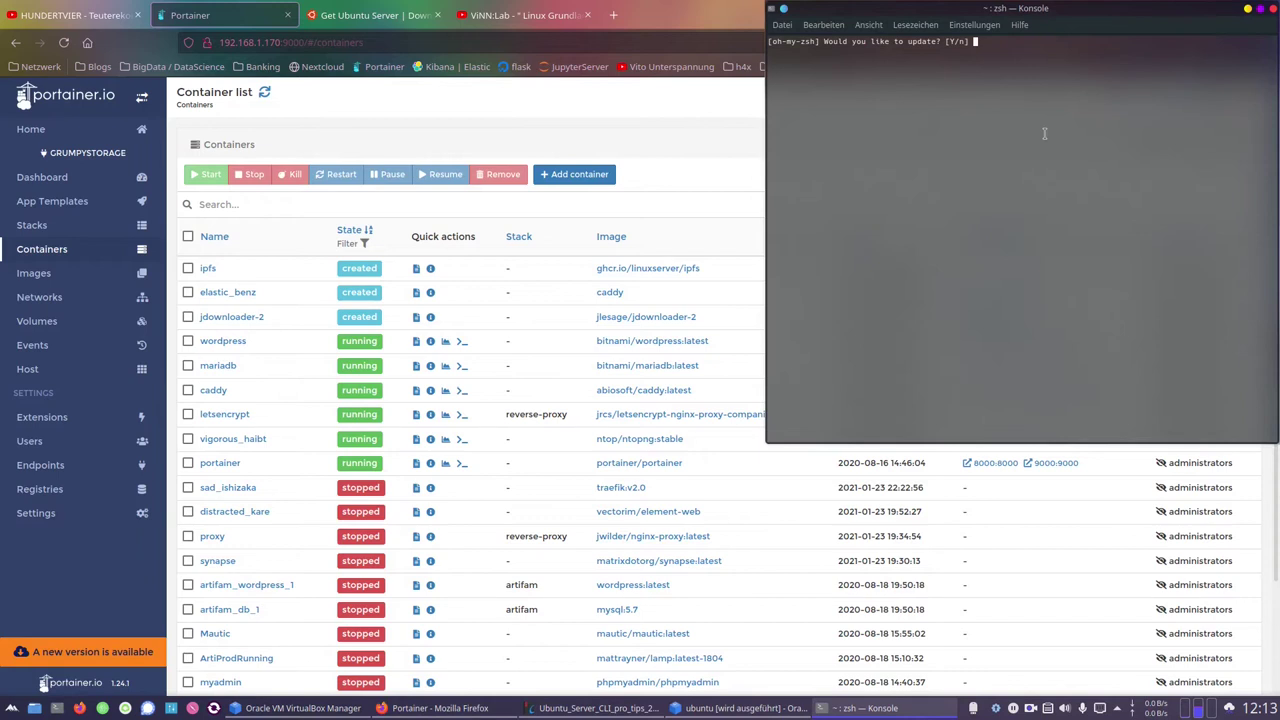
Run the docker command in the Konsole terminal and close the terminal.
text(docker)
key(Return)
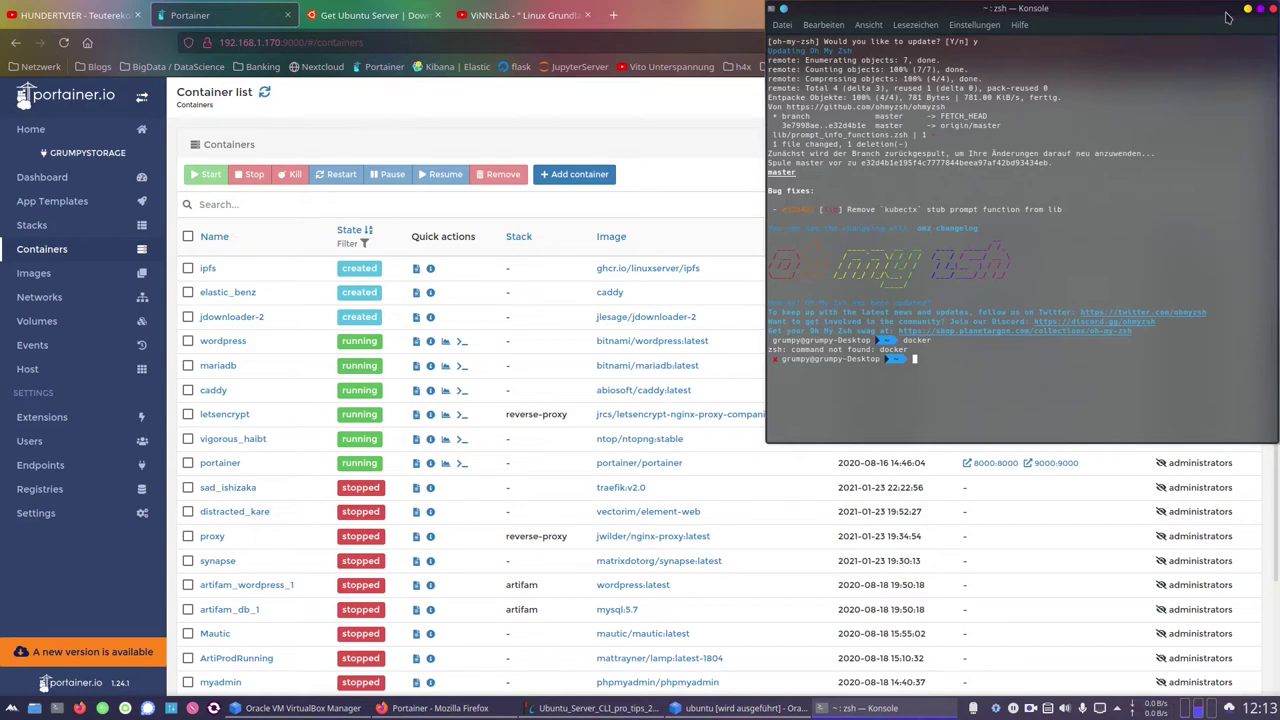
key(ctrl+d)
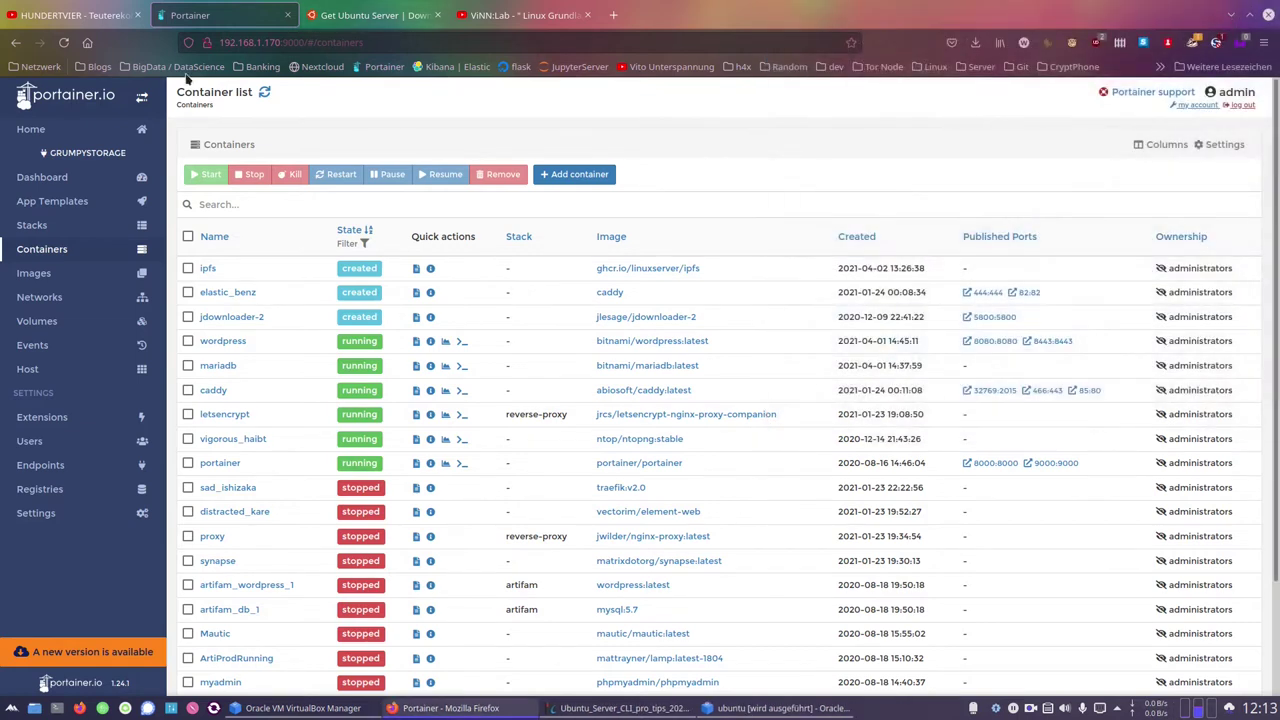
Review the Portainer container list, try to open the GrumpyDesktop endpoint, and return to GrumpyStorage's containers before minimizing the browser.
scroll(632, 209, down, 2)
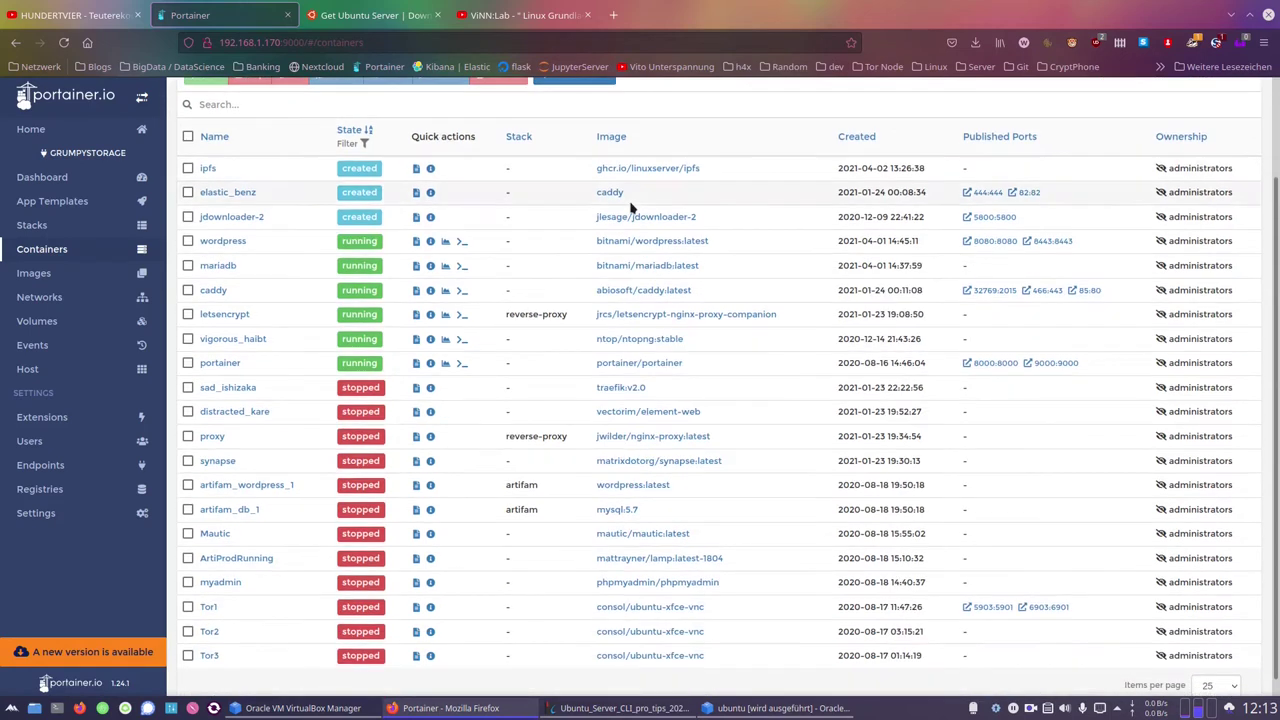
scroll(300, 125, up, 2)
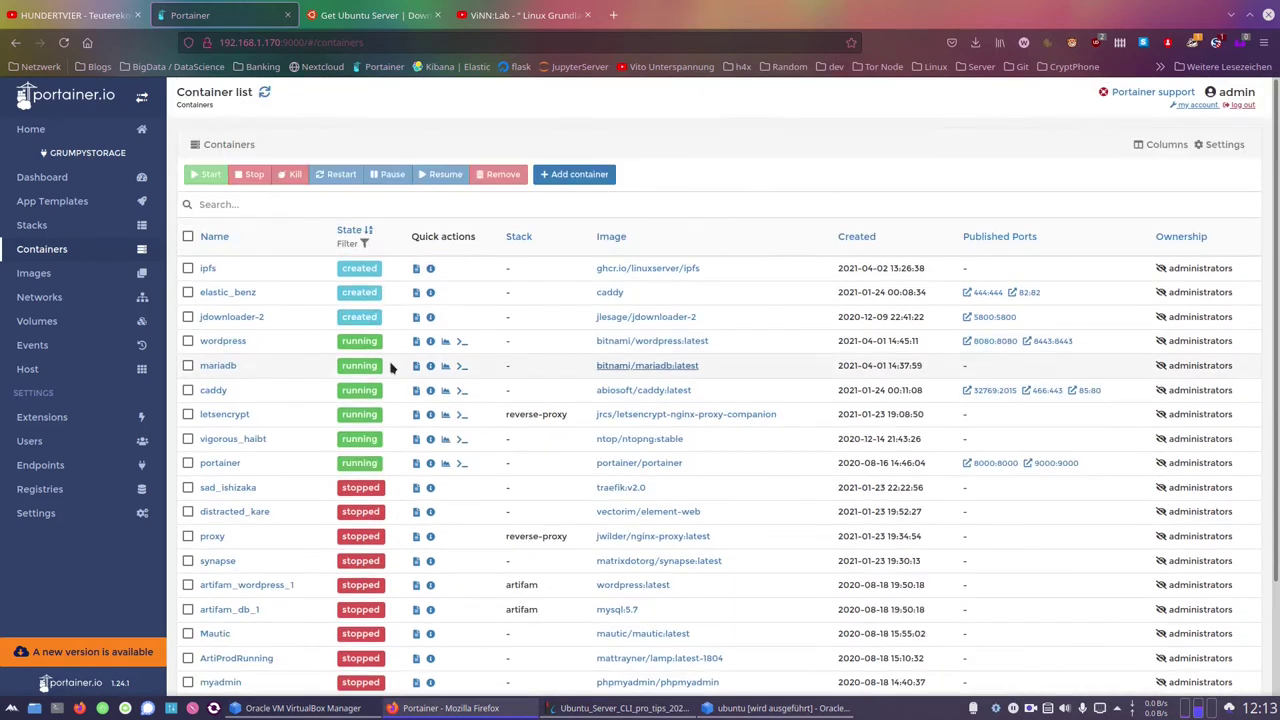
click(52, 110)
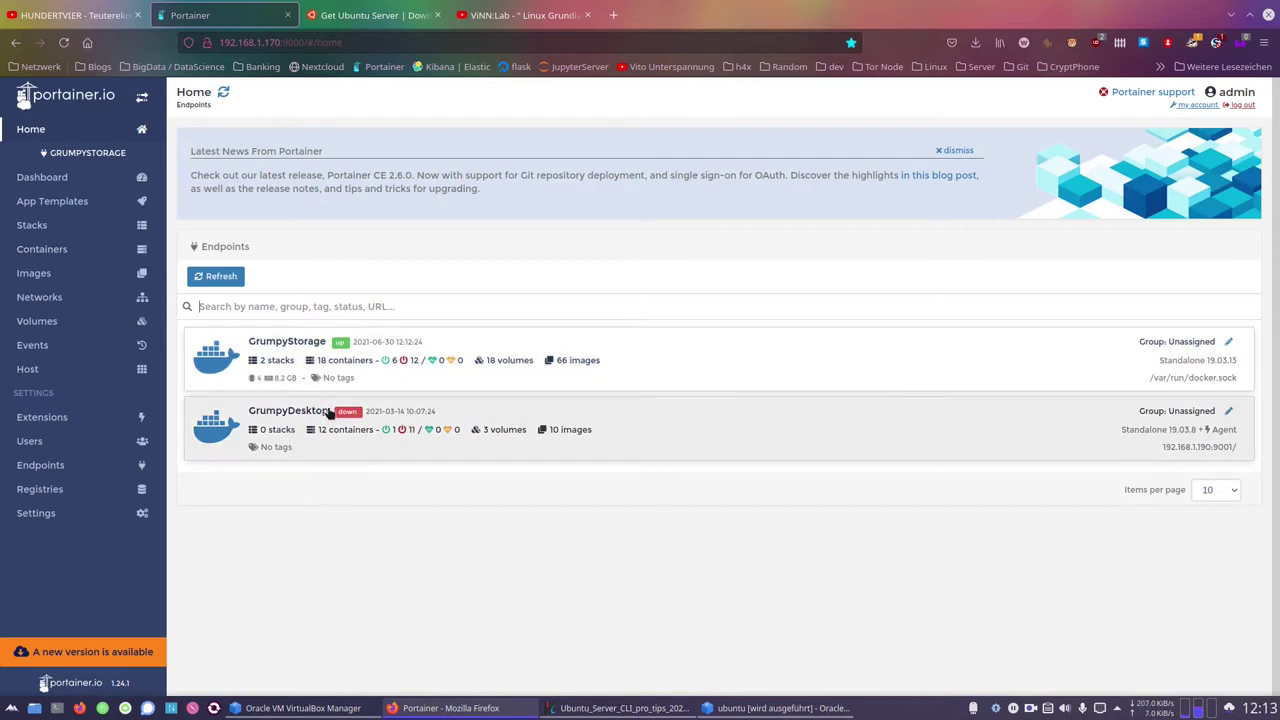
click(367, 423)
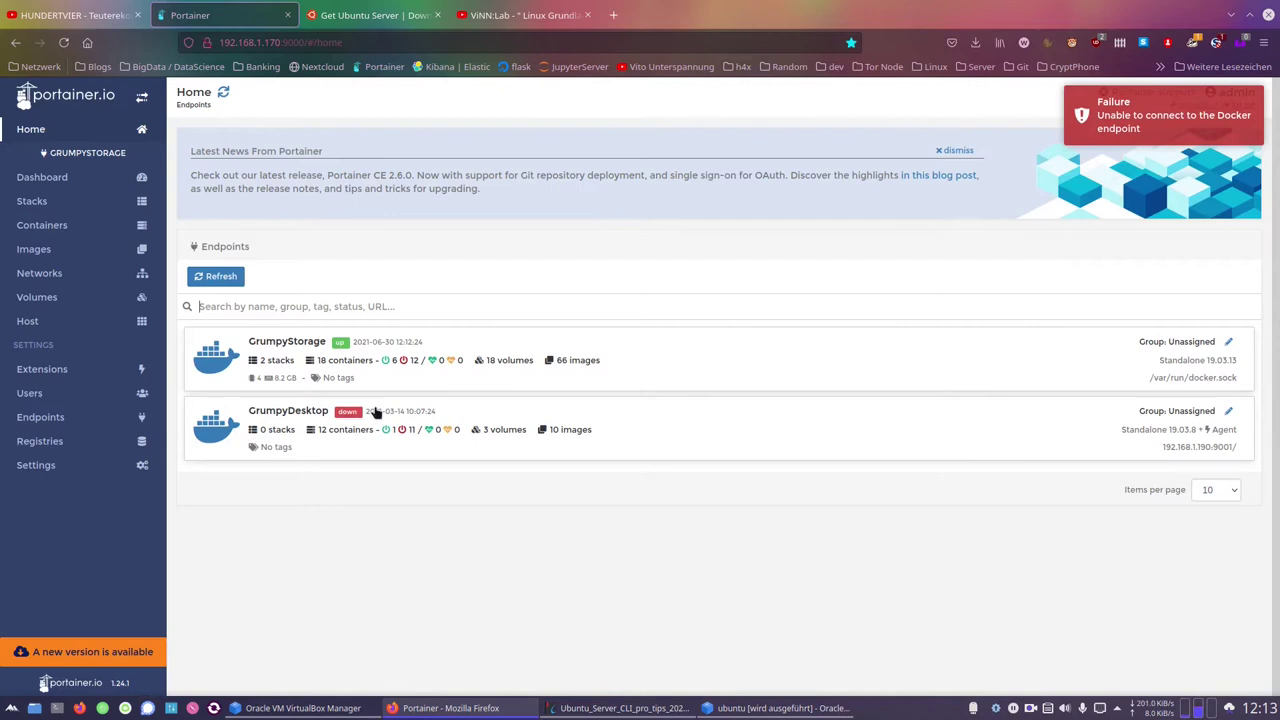
click(341, 359)
click(863, 271)
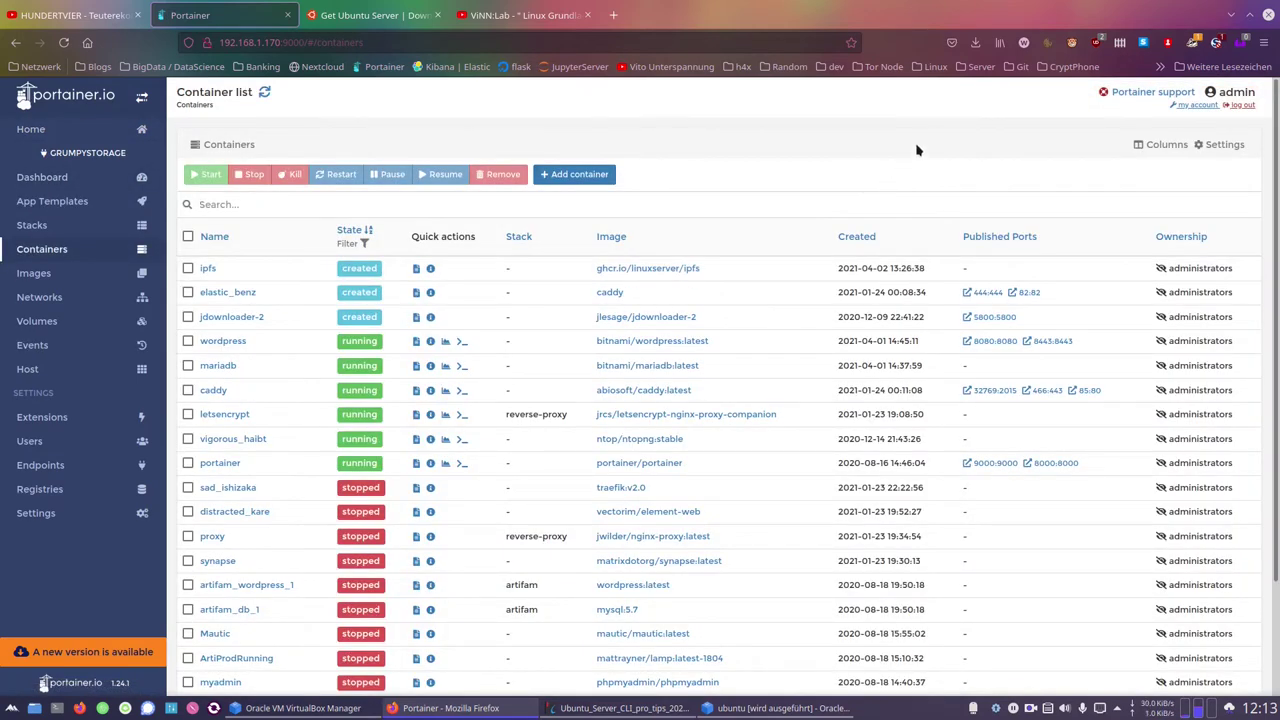
click(1235, 13)
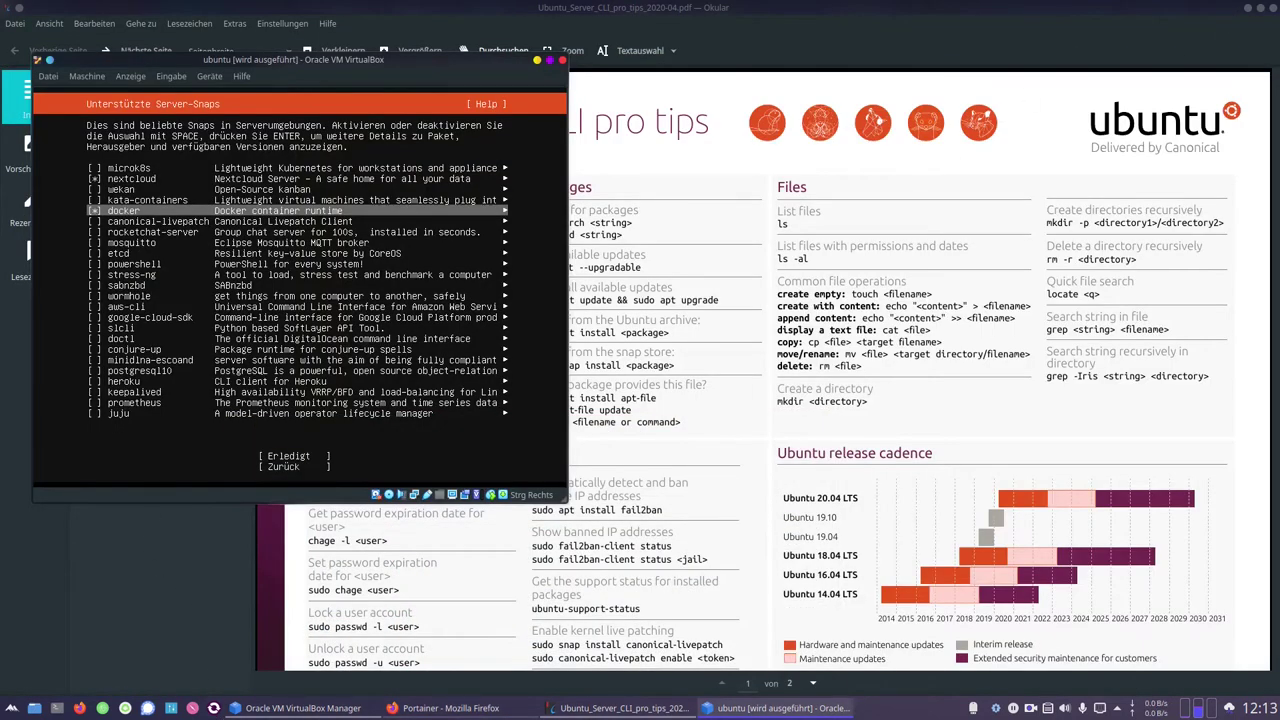
Go through the supported server snaps and continue the installation with nextcloud and docker selected.
key(space)
key(Down)
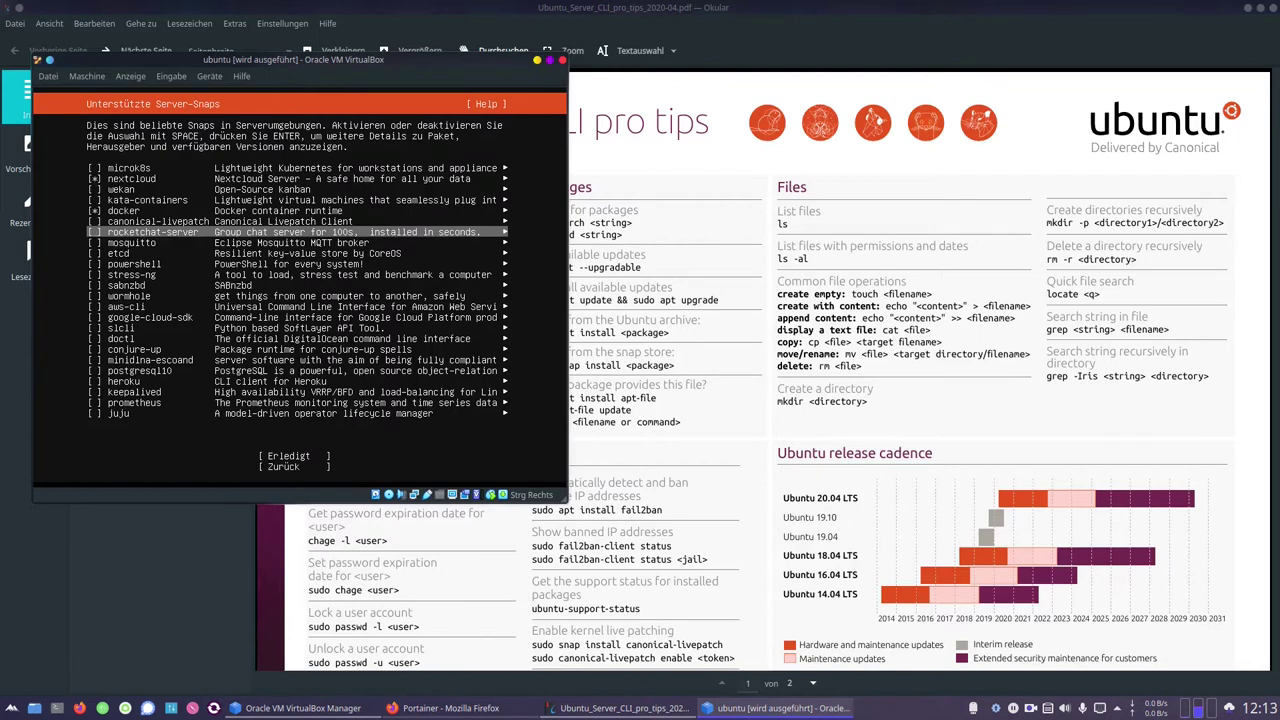
key(Down)
key(Down)
key(Down)
key(Down)
key(Down)
key(Down)
key(Down)
key(Down)
key(Down)
key(Down)
key(Down)
key(Down)
key(Down)
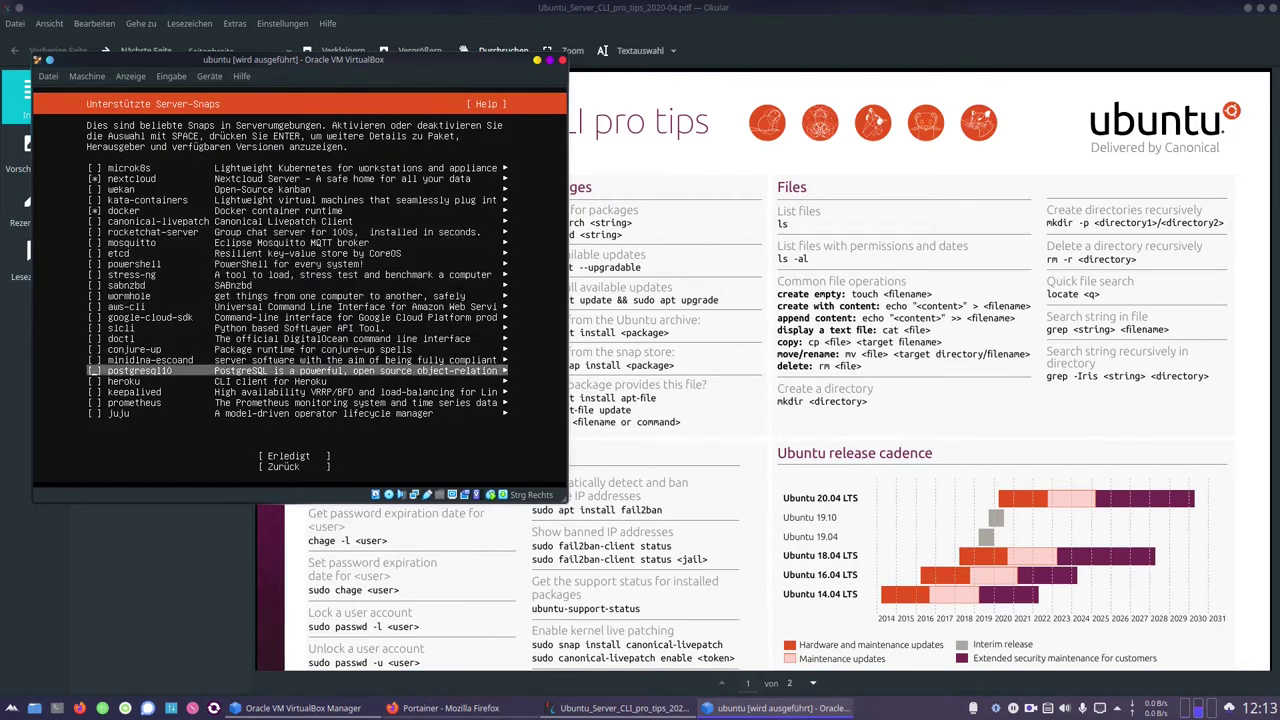
key(Tab)
key(Tab)
key(Up)
key(Return)
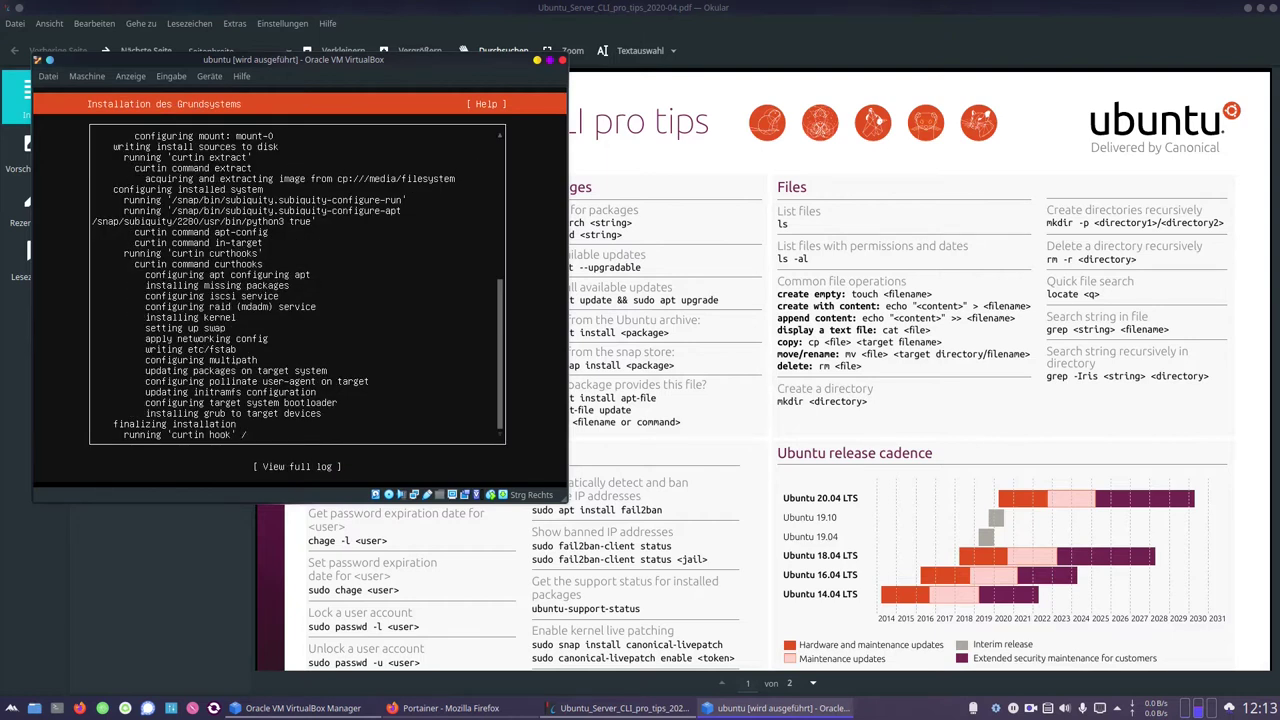
Display the full installer log and move the CLI tips PDF window partly behind the virtual machine window.
key(Tab)
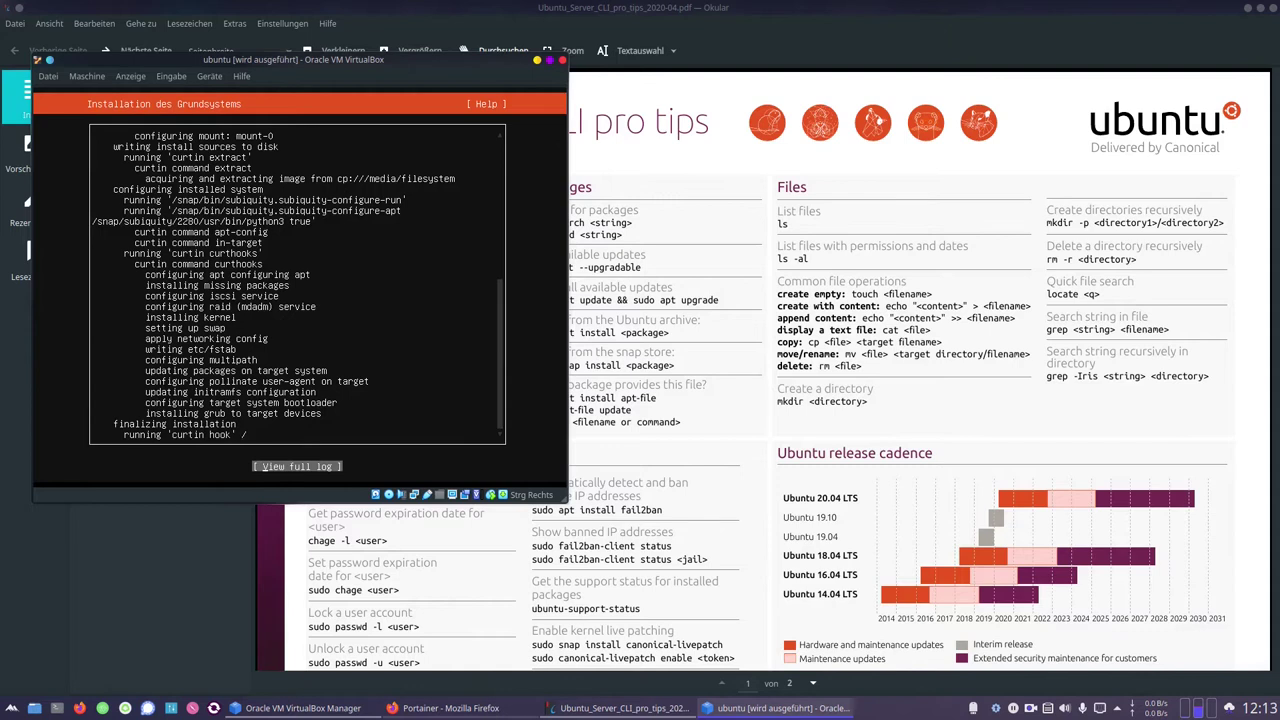
key(Return)
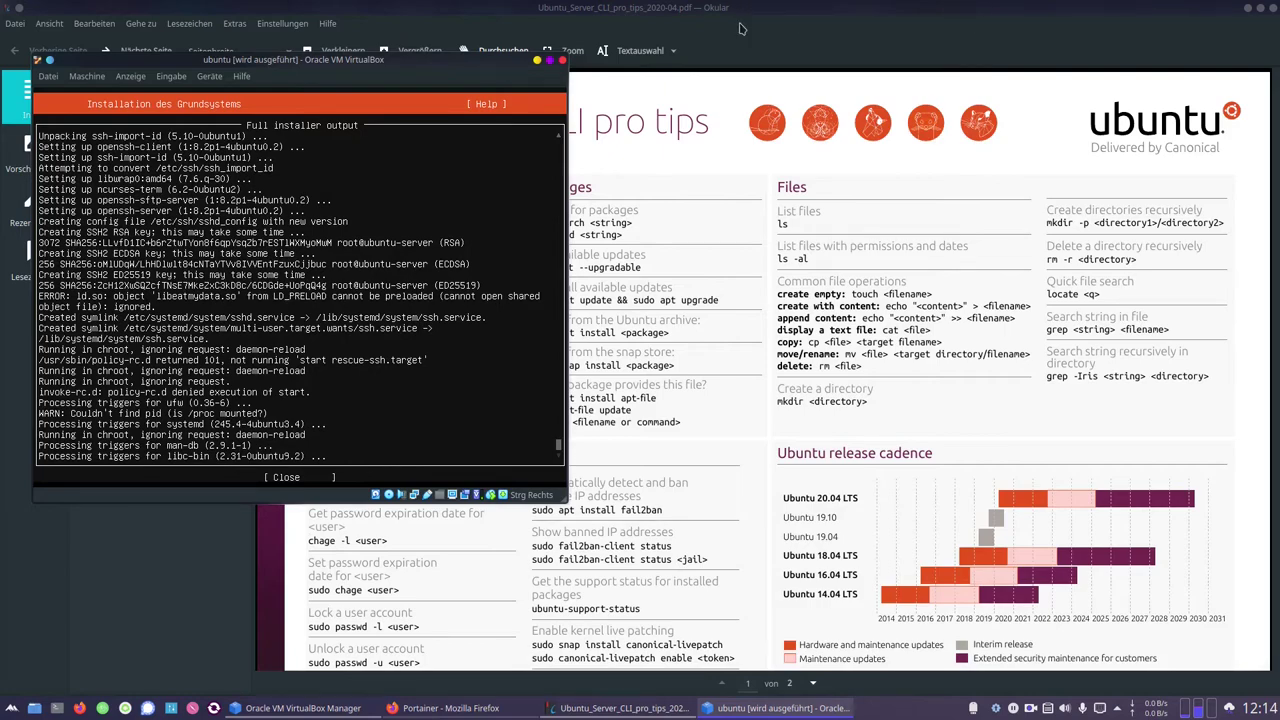
drag(865, 10, 556, 18)
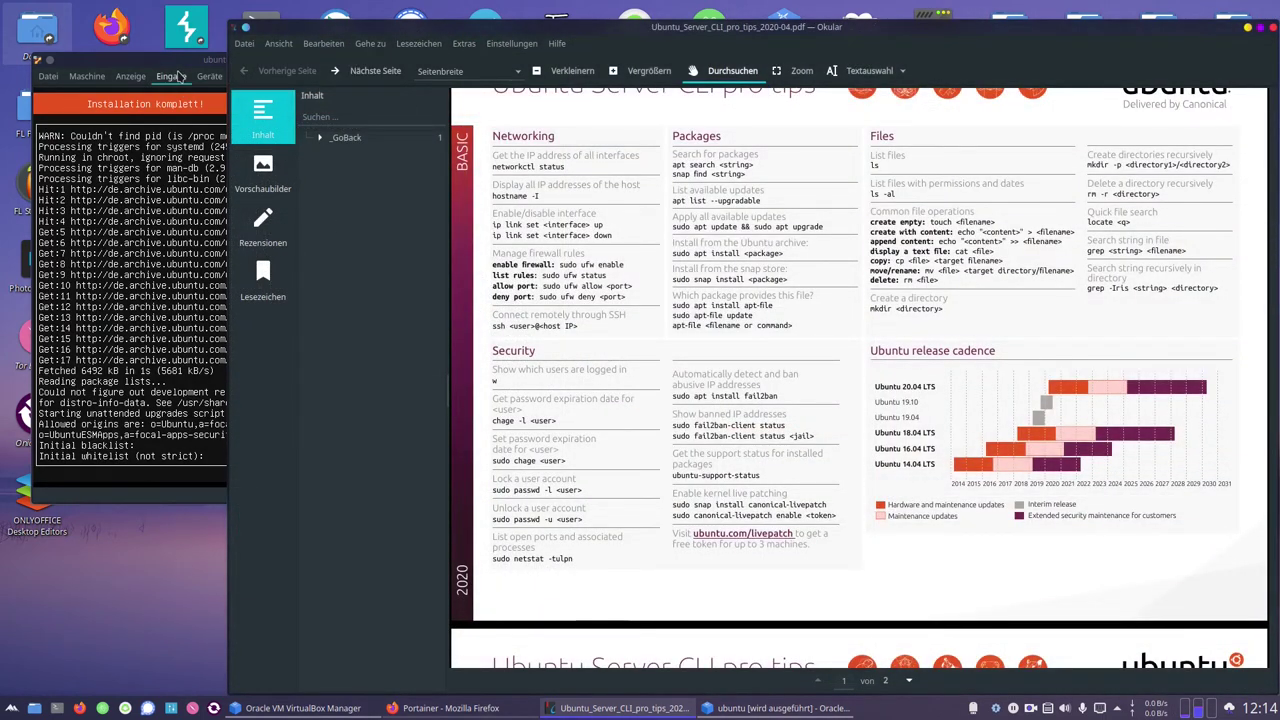
click(201, 66)
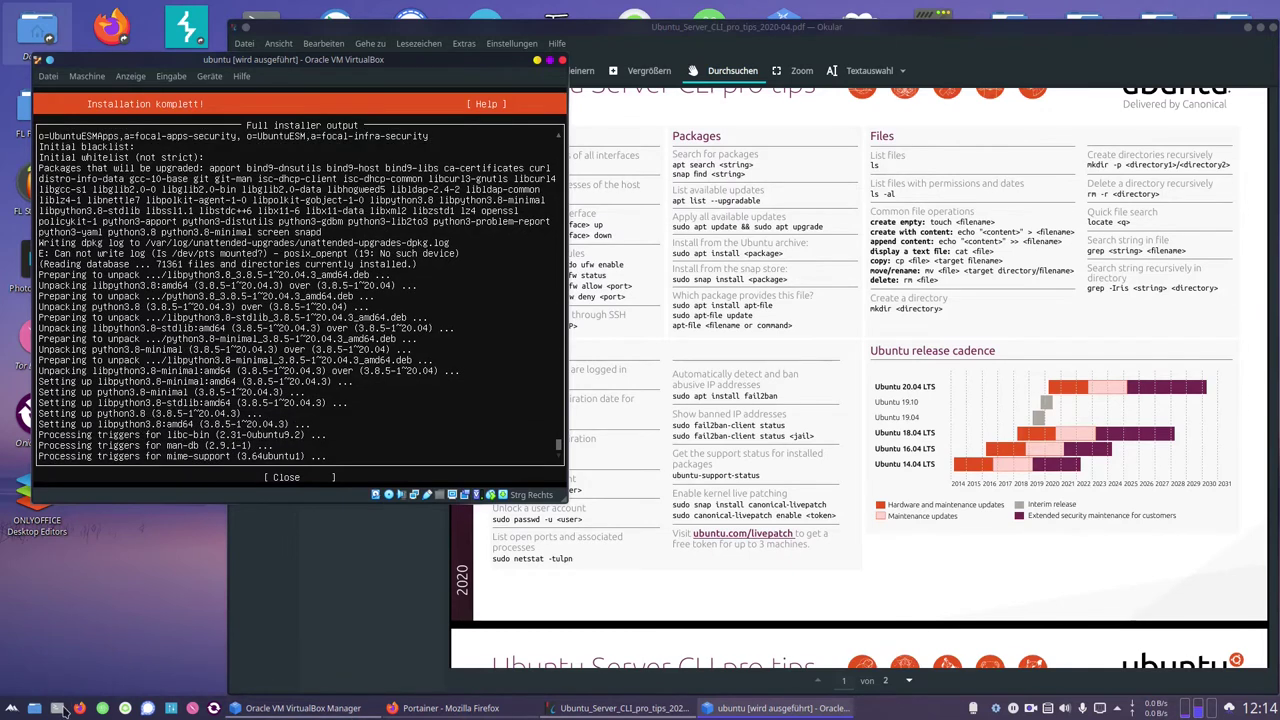
click(57, 708)
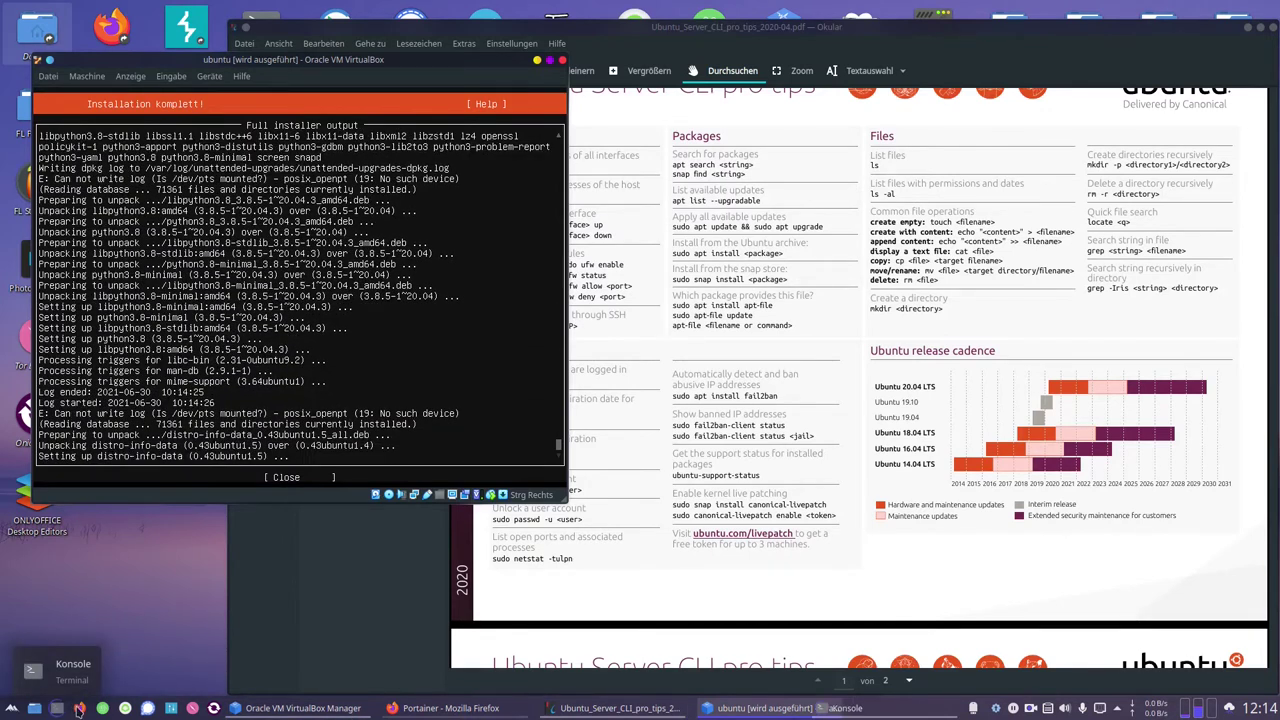
drag(890, 5, 542, 255)
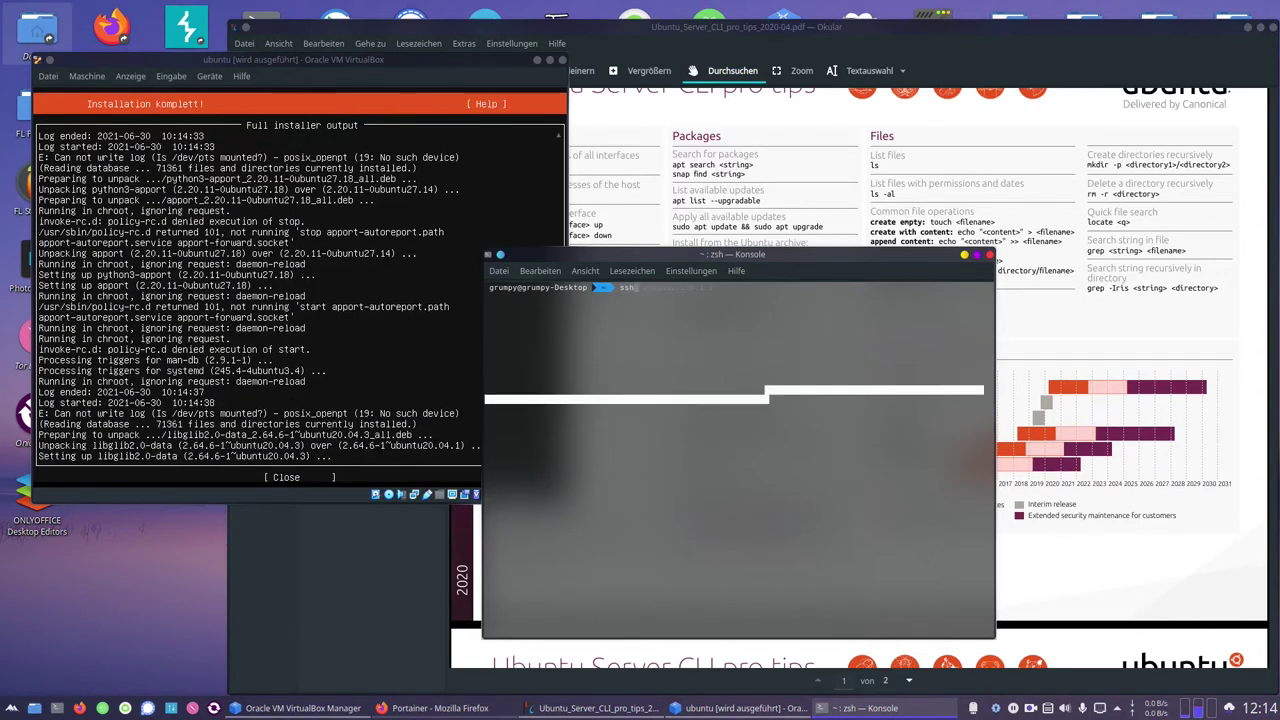
key(Tab)
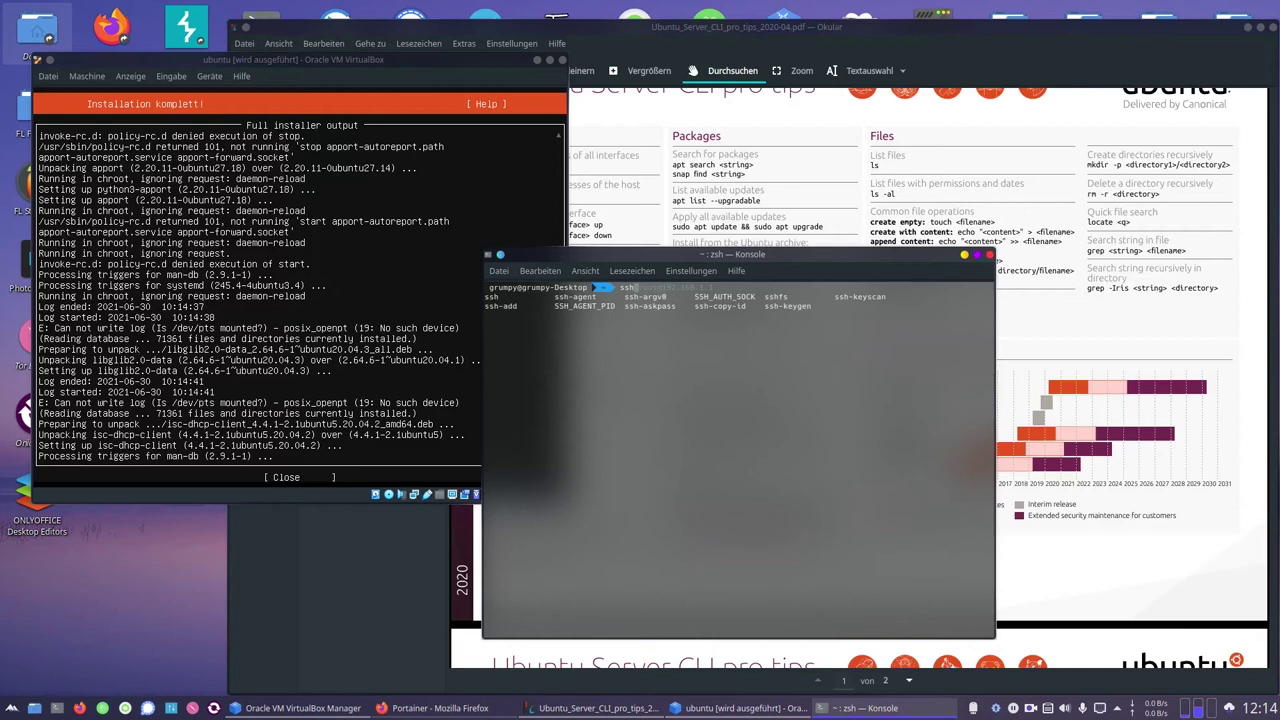
key(Right)
key(Return)
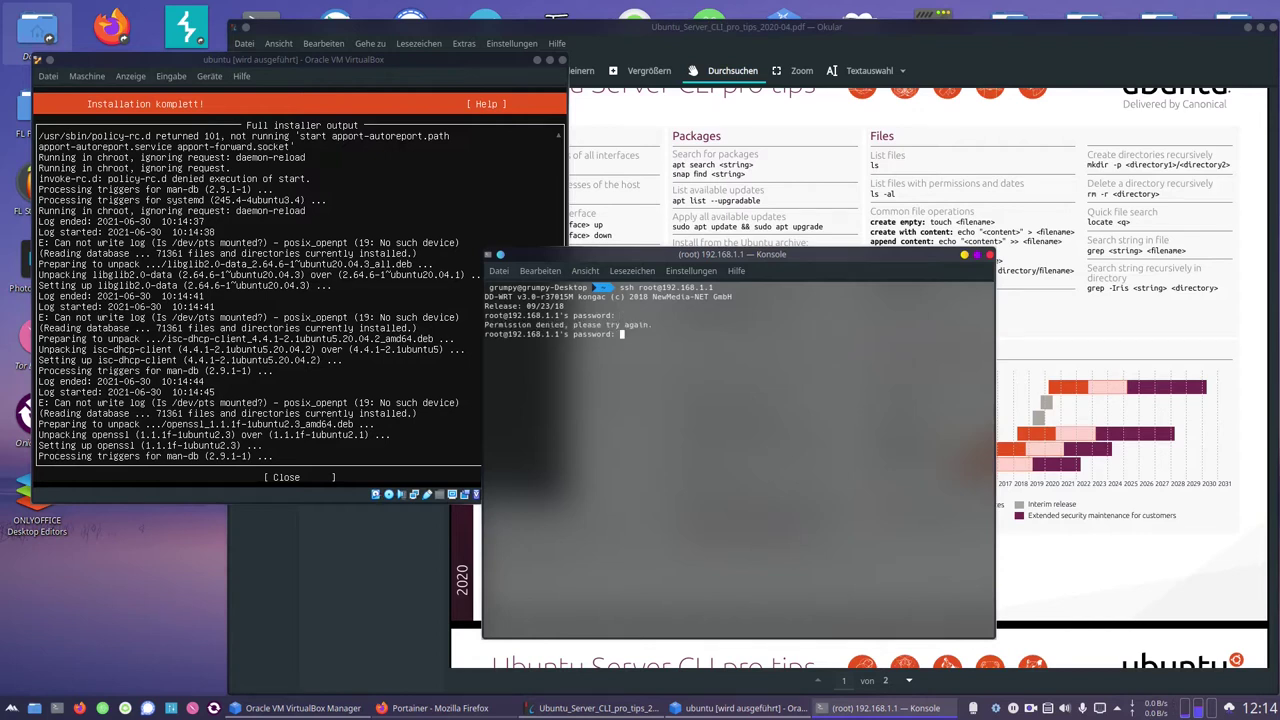
key(Return)
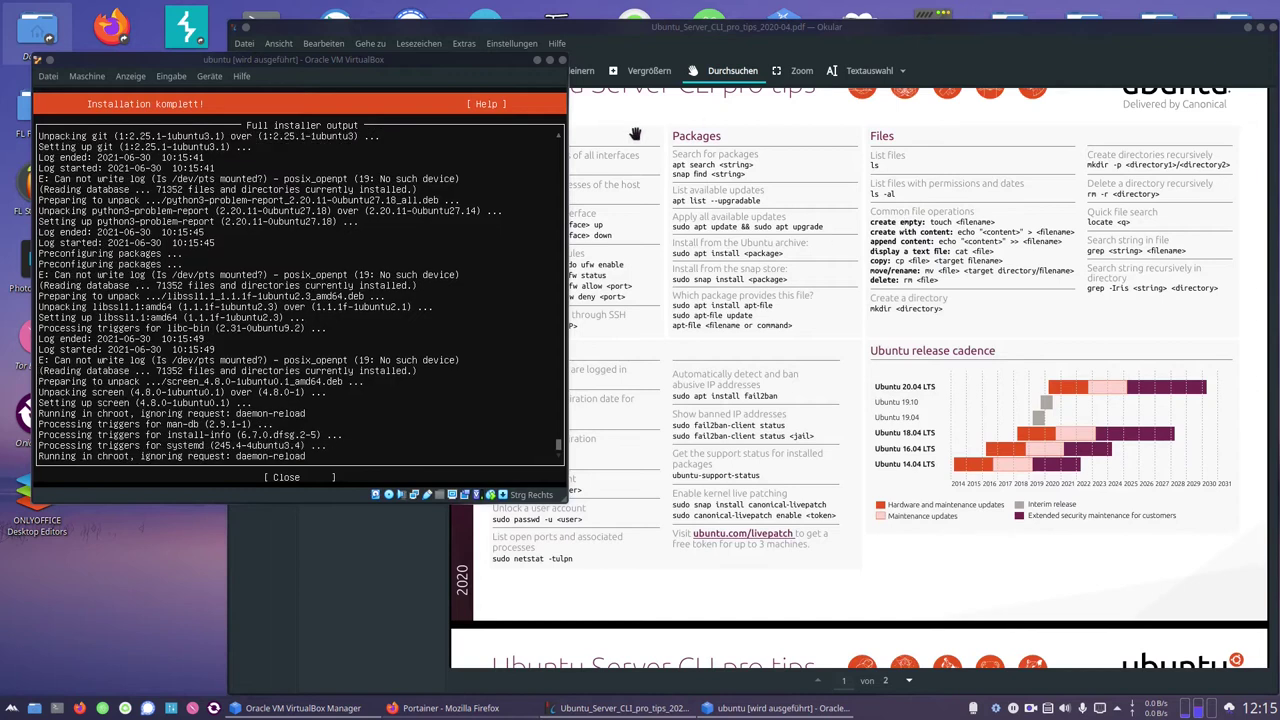
Check the installer log in the virtual machine window and bring the CLI tips PDF to the front.
click(540, 140)
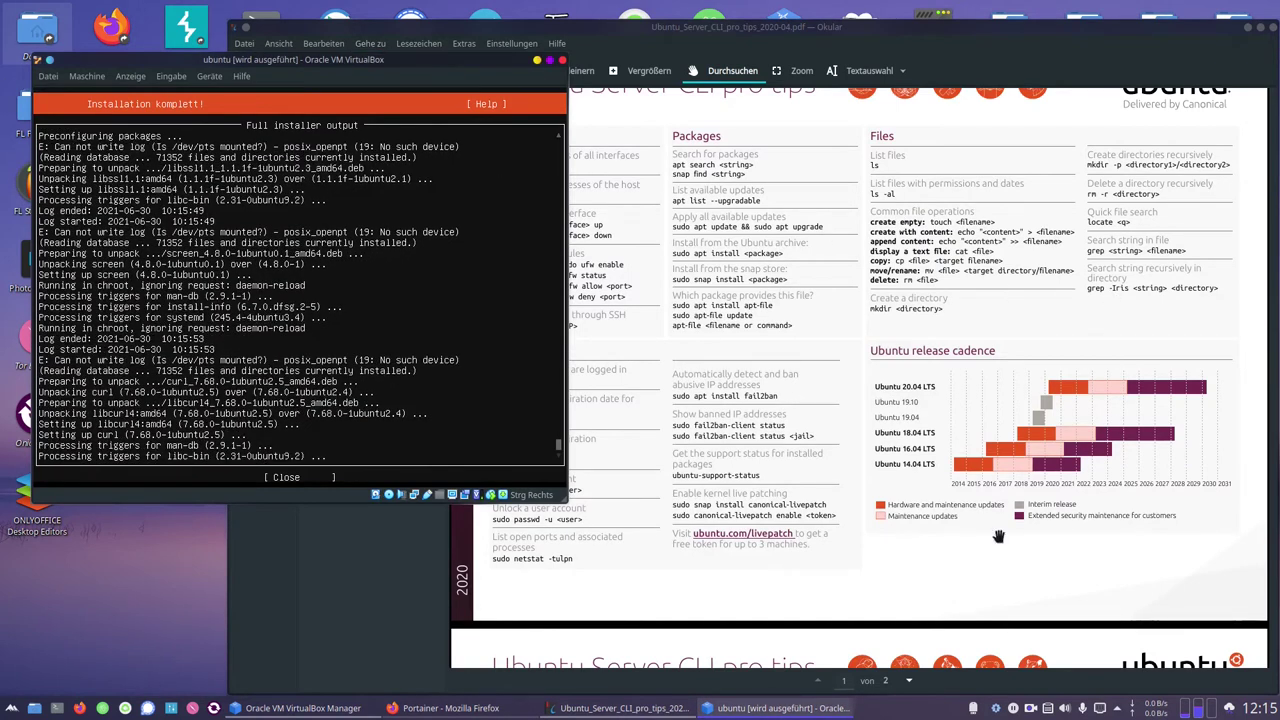
click(352, 580)
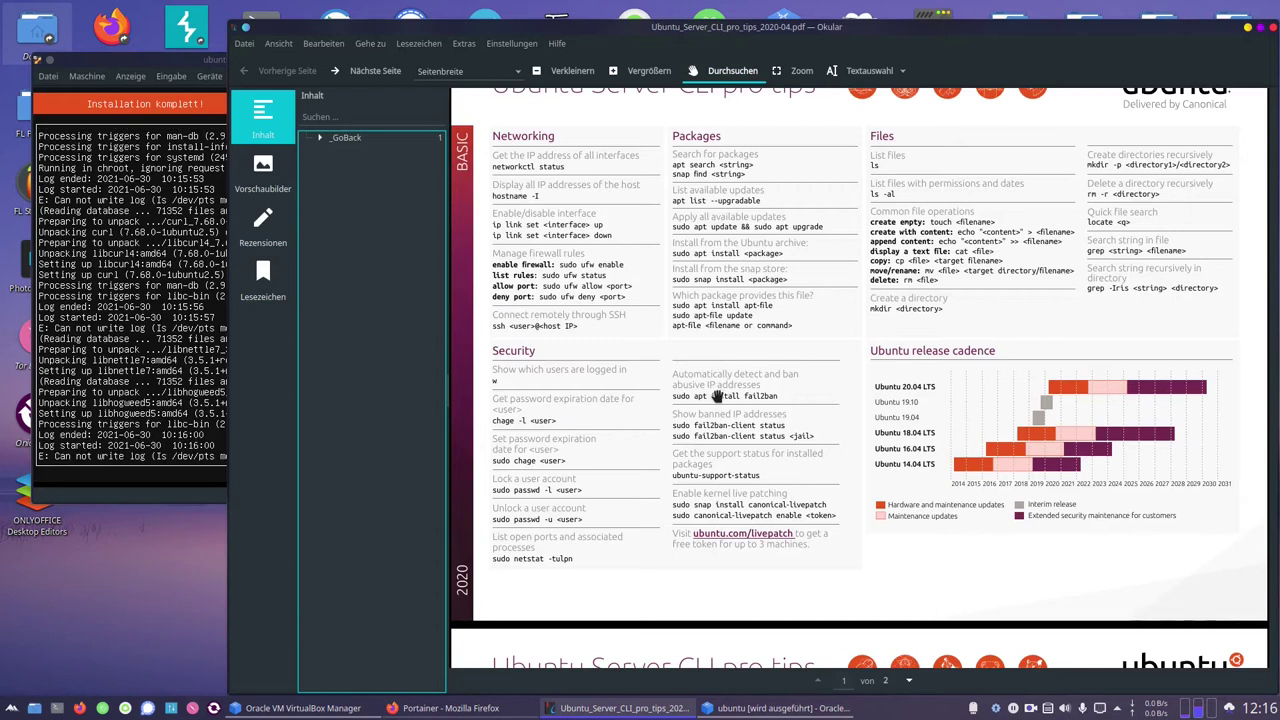
Hide the contents sidebar of the CLI tips PDF and read through the basic and advanced command pages.
scroll(717, 397, up, 1)
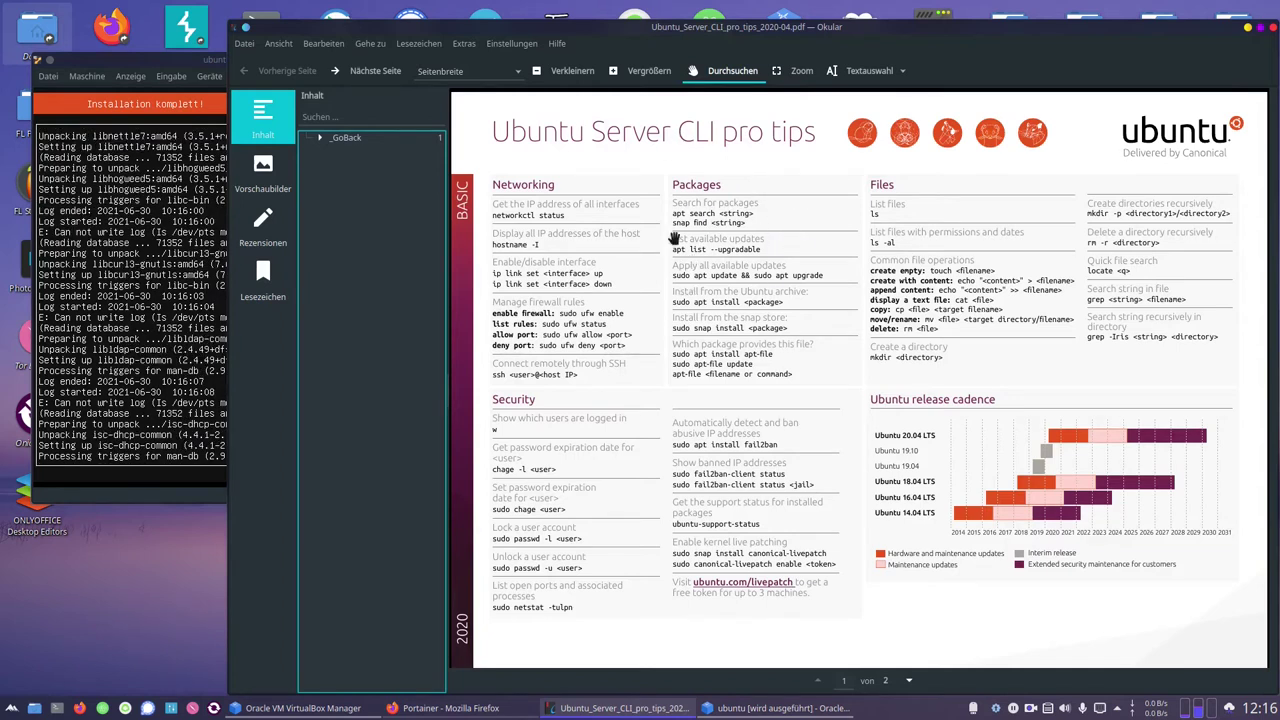
click(263, 115)
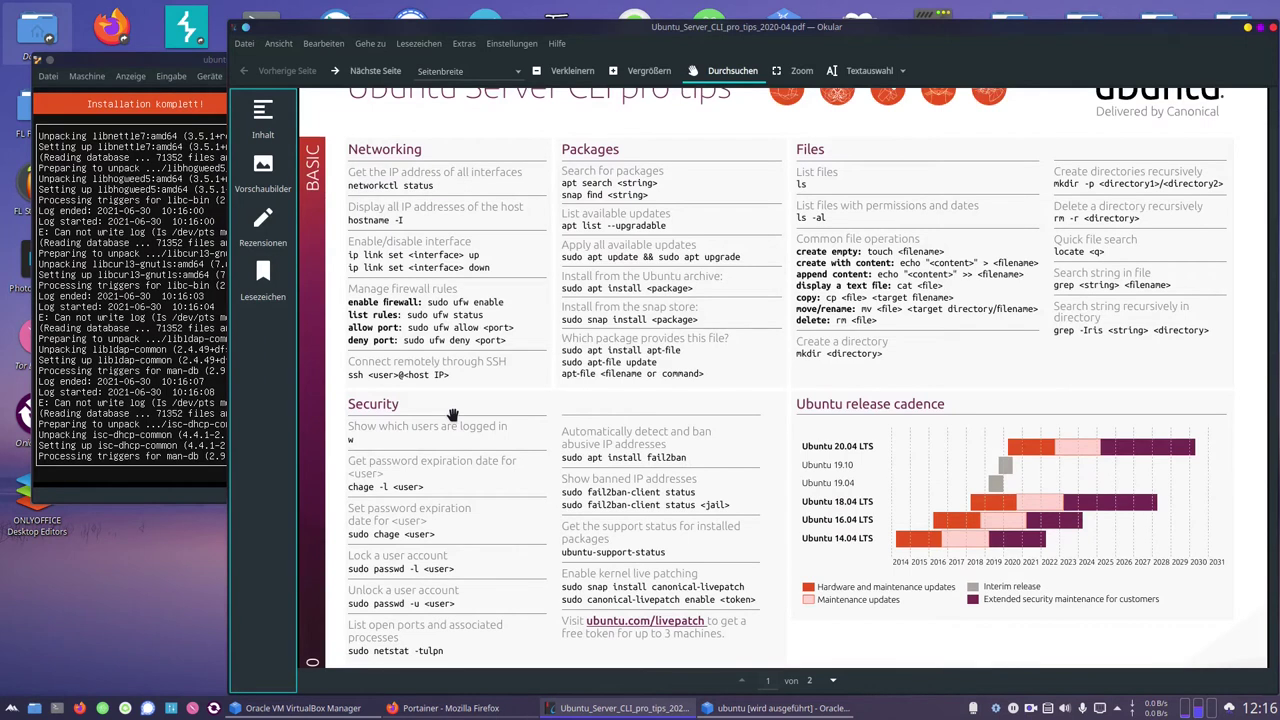
scroll(662, 445, down, 2)
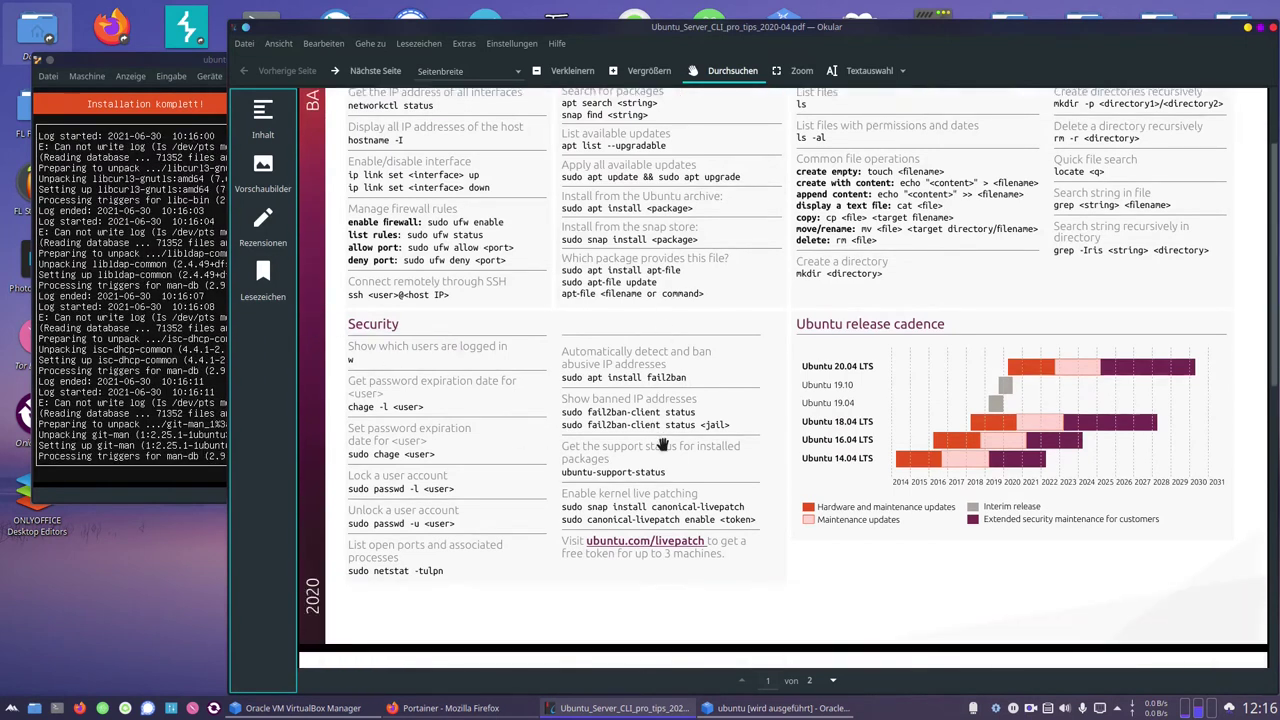
scroll(662, 445, up, 2)
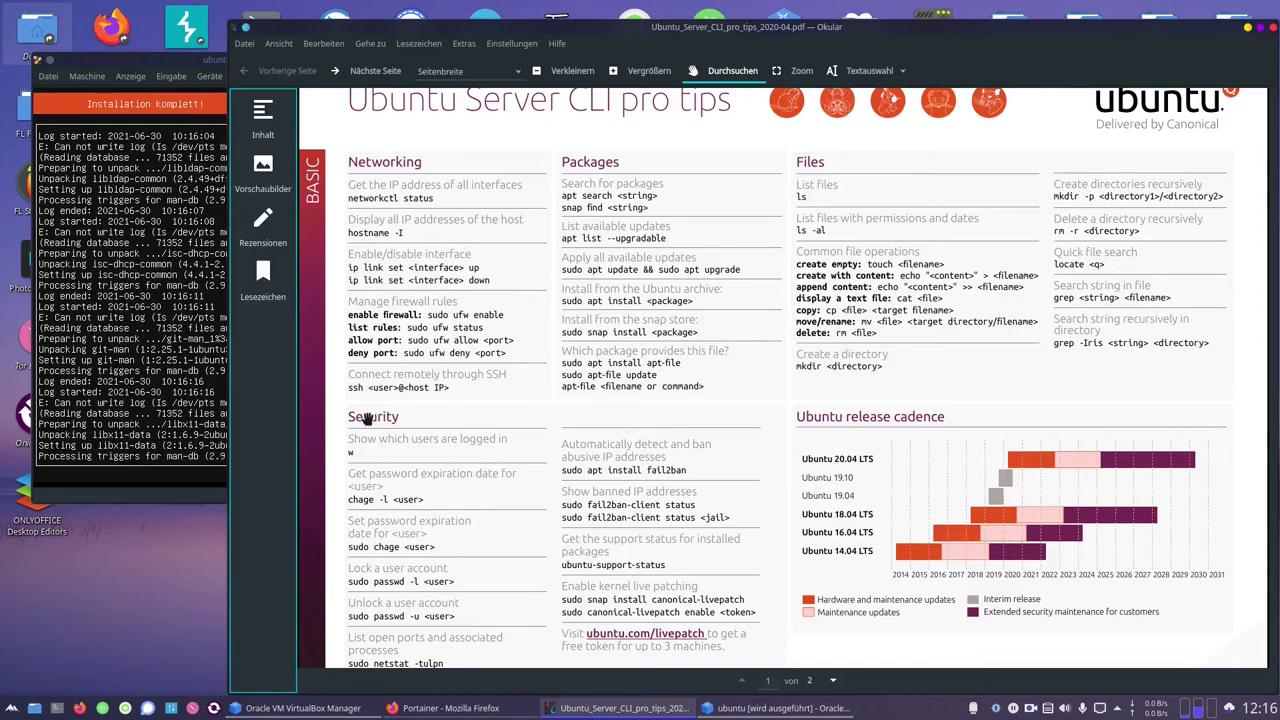
scroll(507, 403, down, 1)
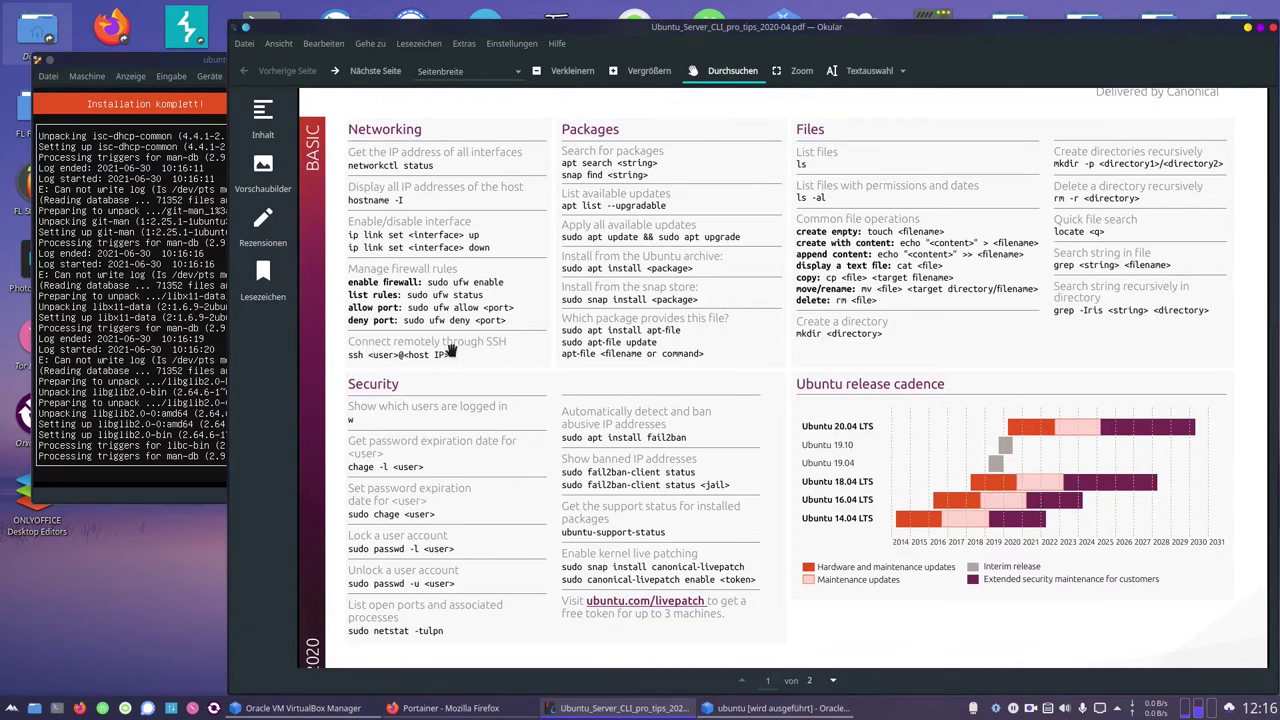
scroll(462, 347, down, 1)
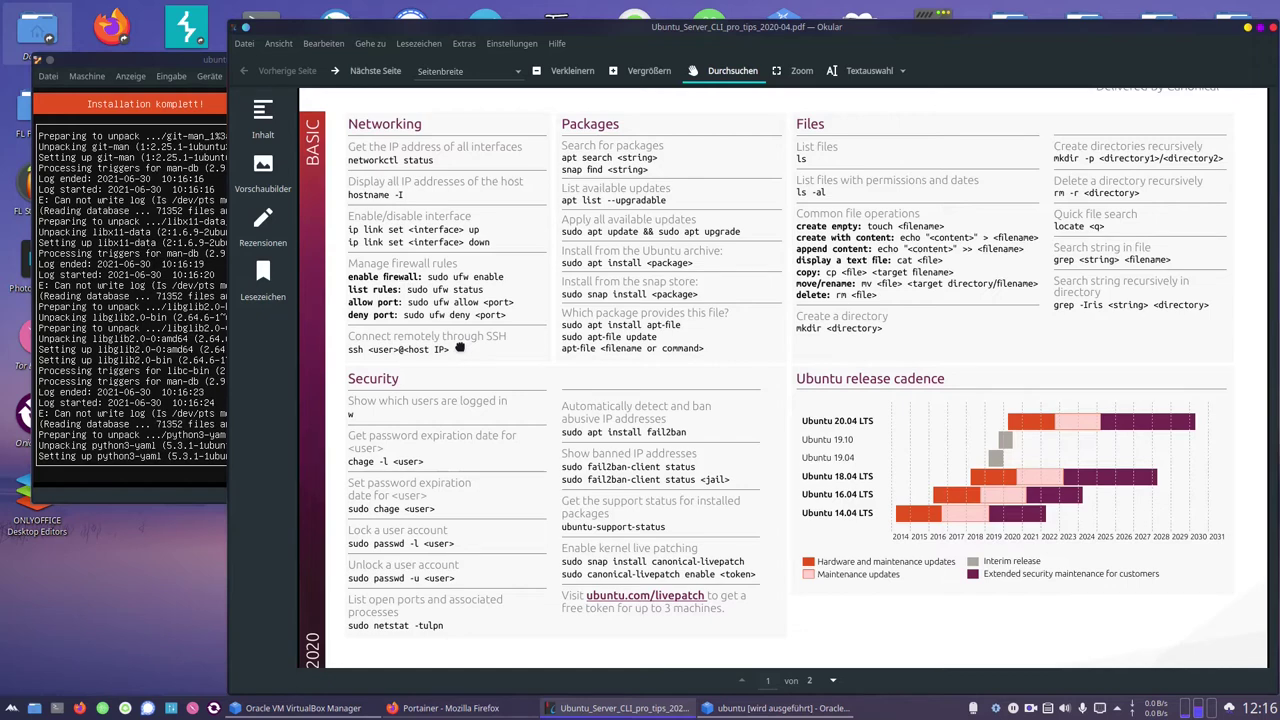
scroll(460, 347, down, 10)
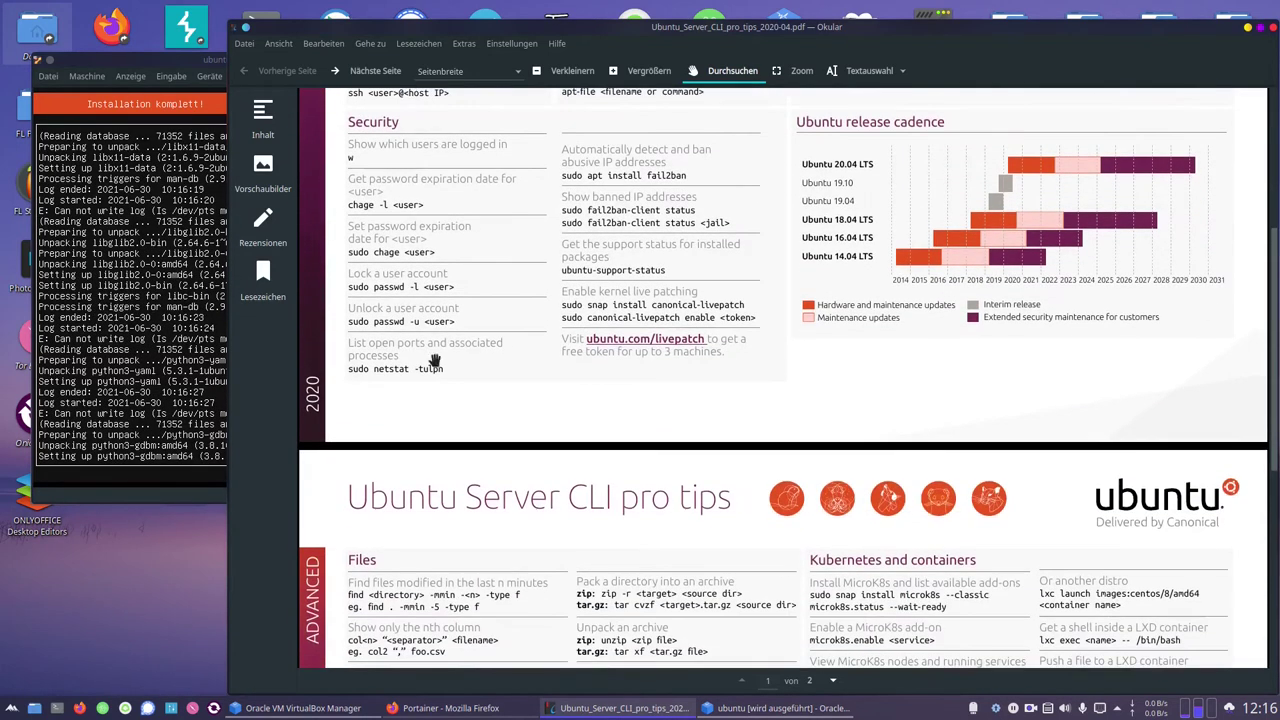
scroll(478, 397, down, 3)
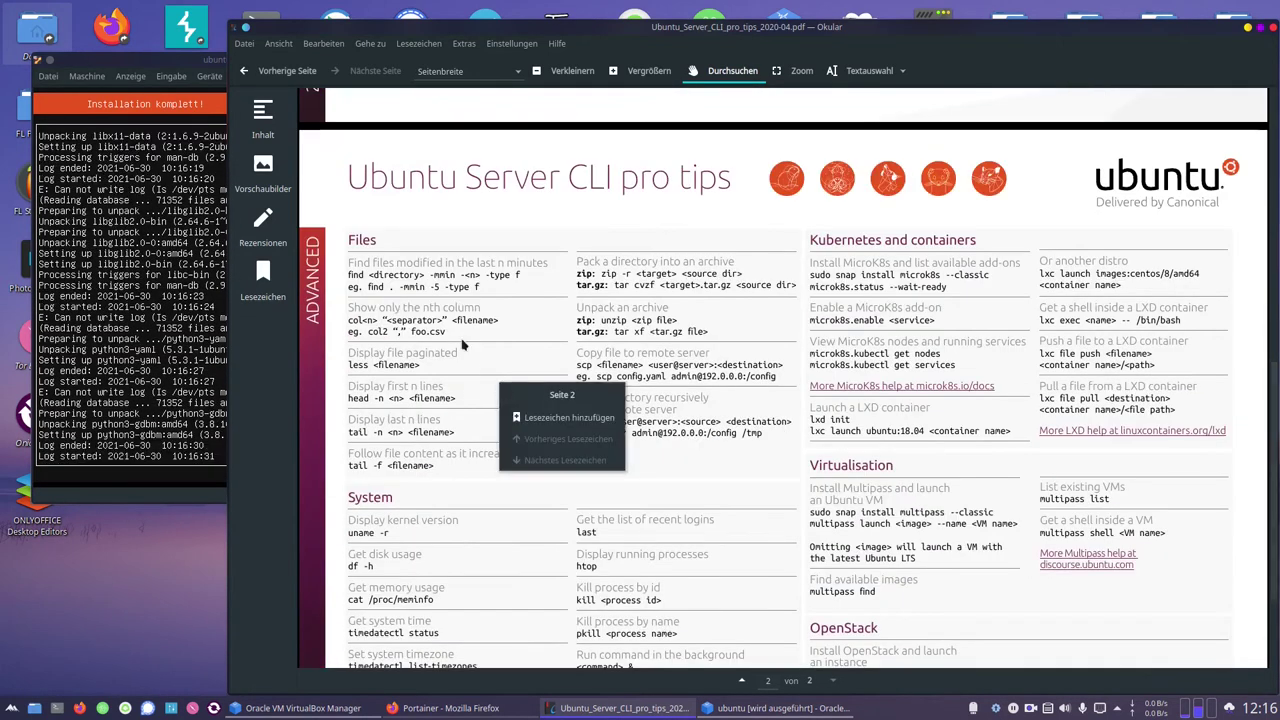
scroll(539, 552, down, 4)
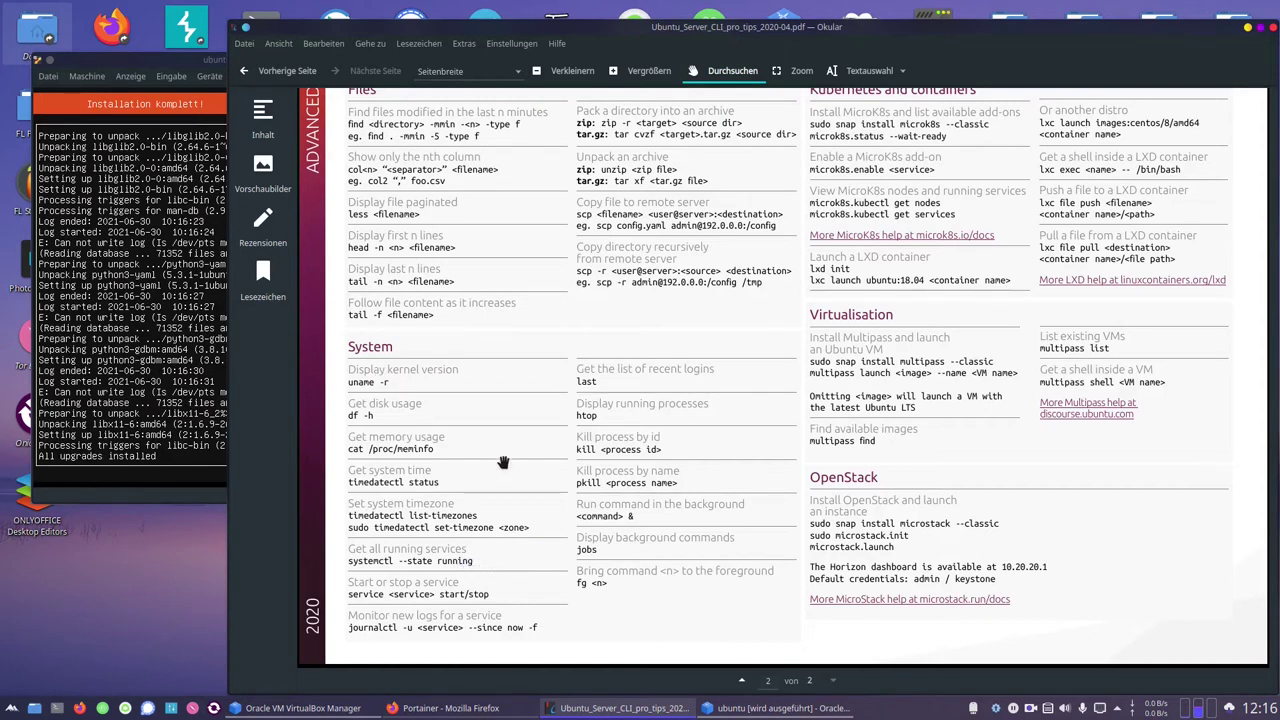
Close the full installer log in the virtual machine and restart into the installed system, confirming past the installation medium stage.
key(alt+Tab)
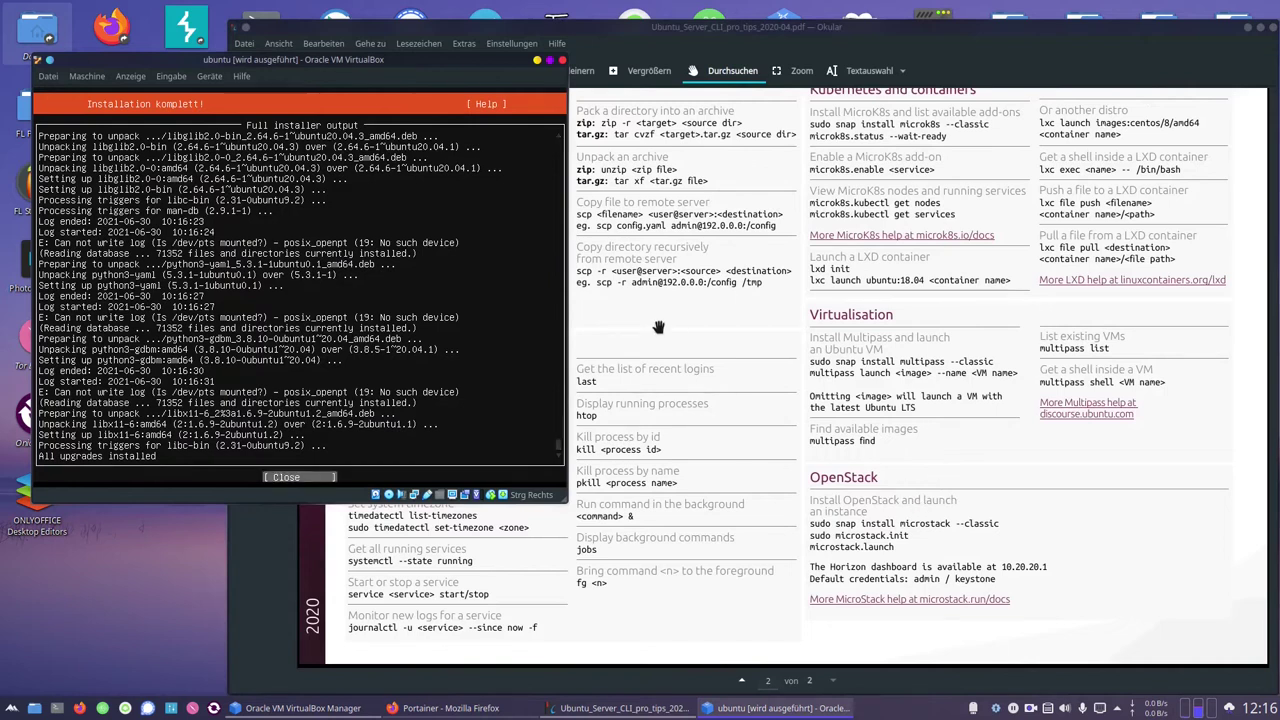
key(Return)
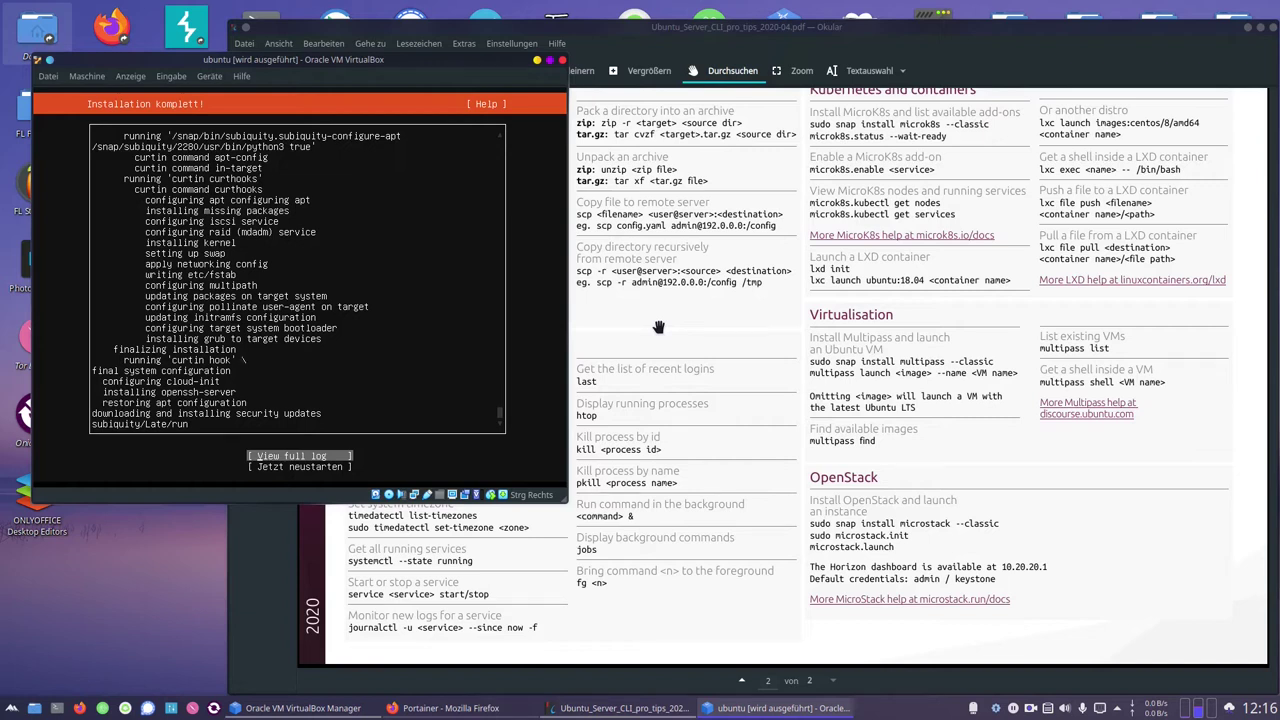
key(Down)
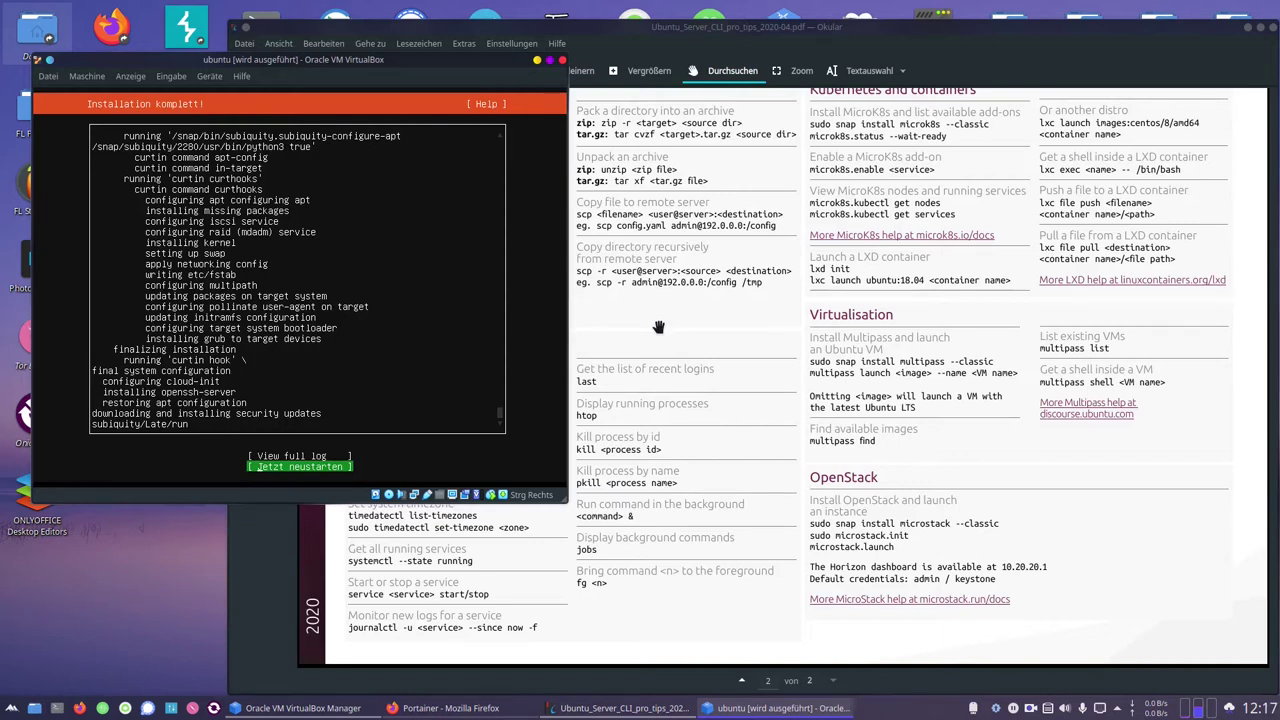
key(Return)
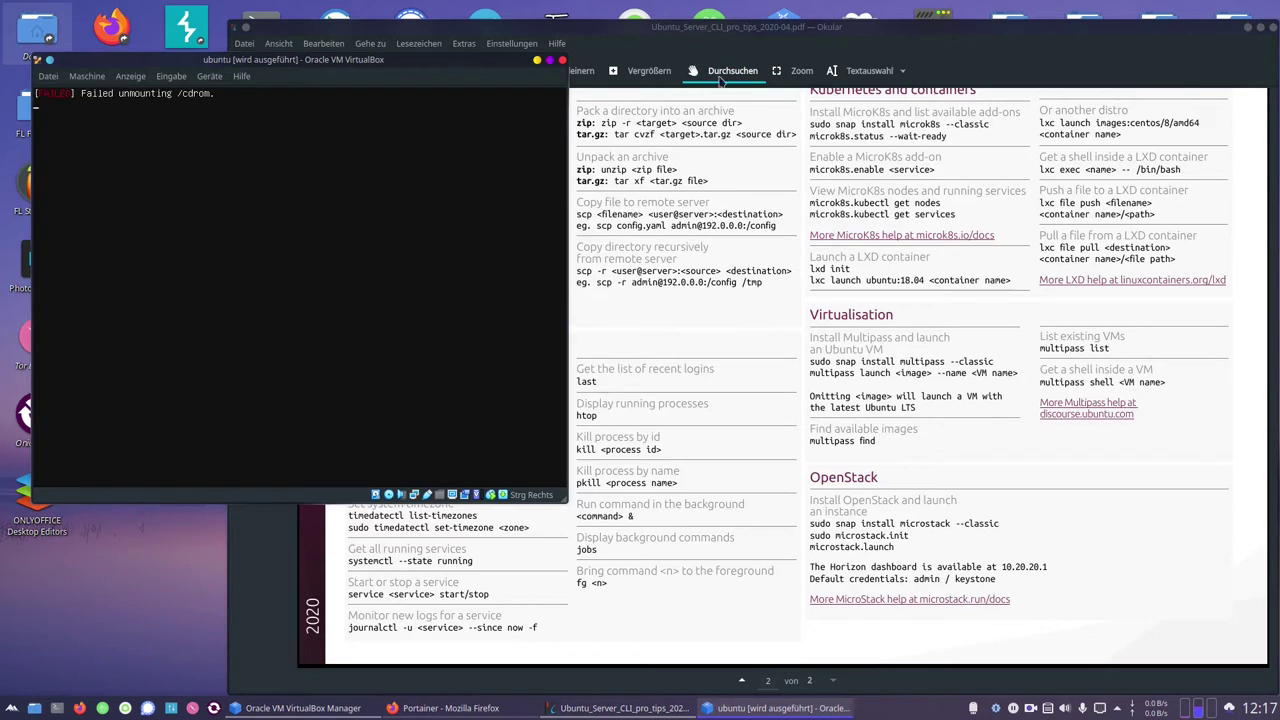
key(Return)
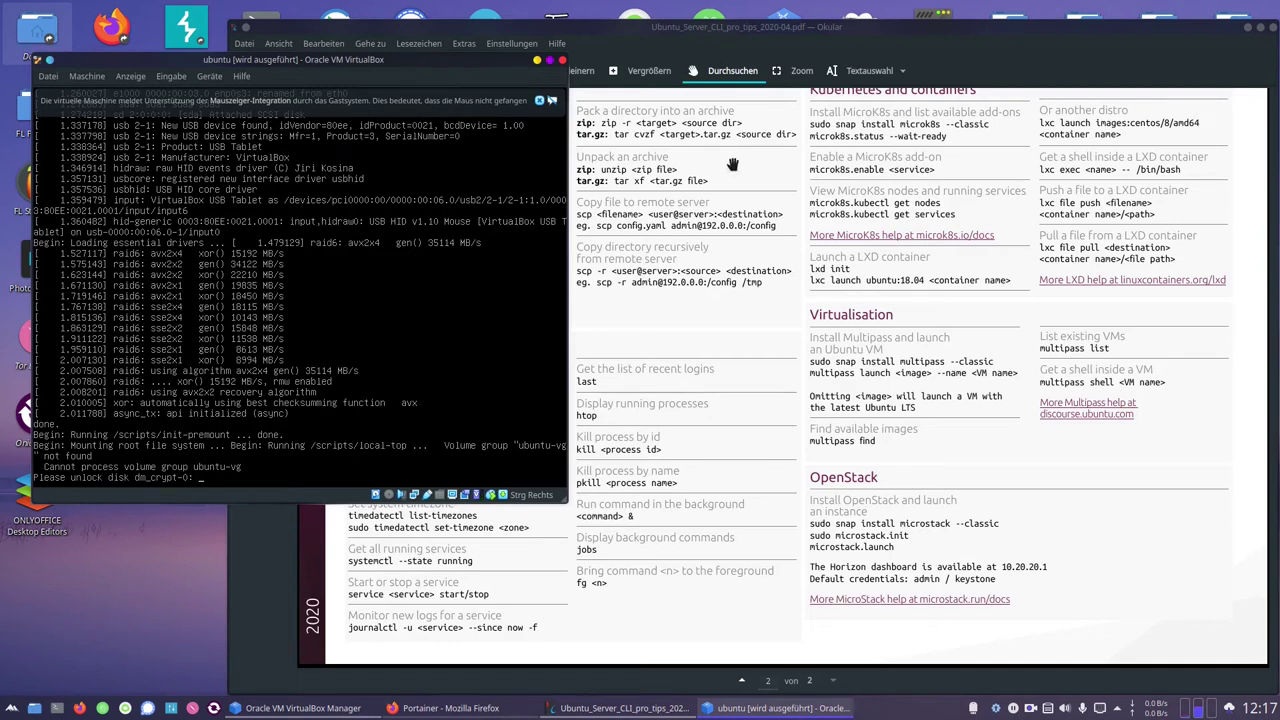
Enter the disk encryption passphrase to unlock dm_crypt-0 during boot, repeating the entry.
key(Return)
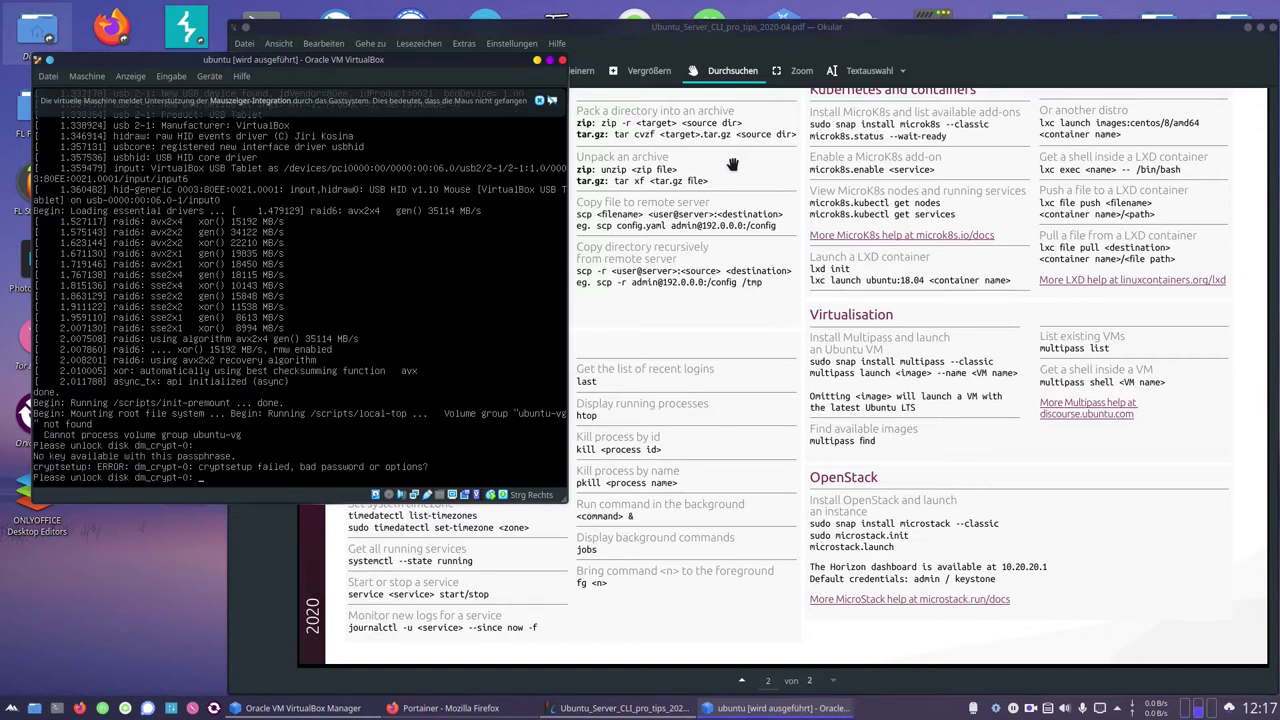
key(Return)
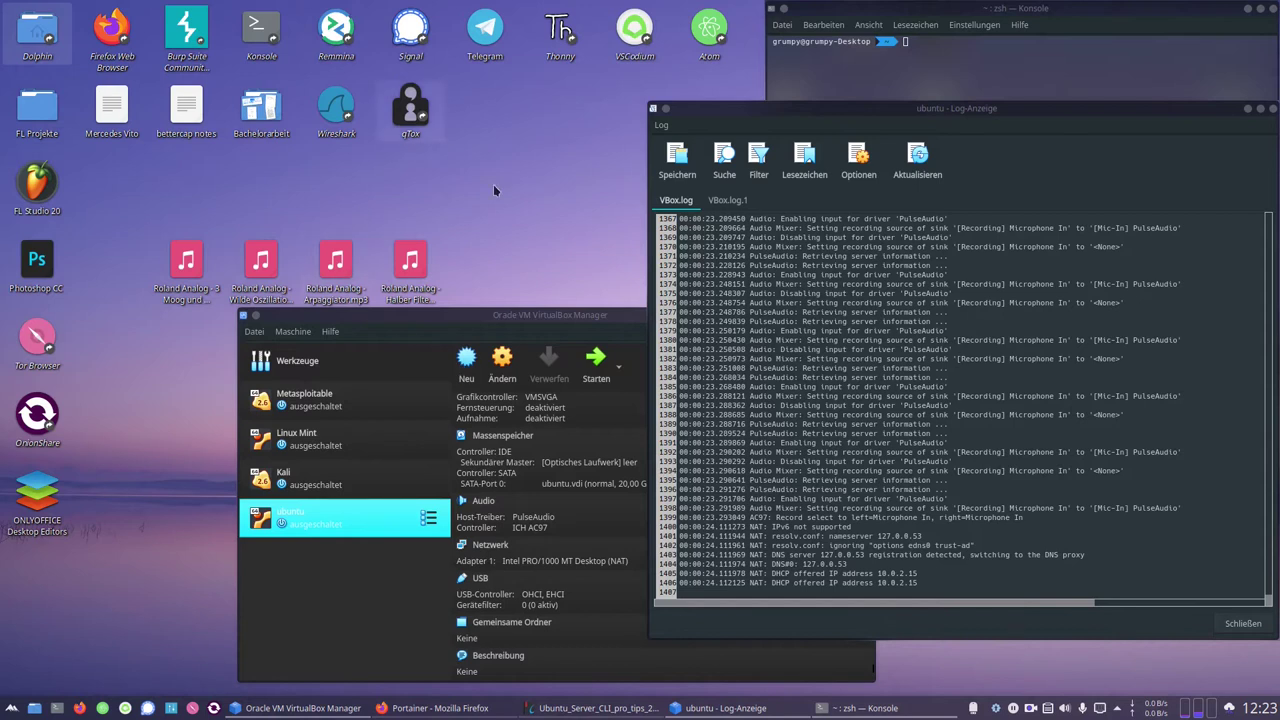
Start the ubuntu virtual machine from the VirtualBox Manager and unlock its encrypted disk with the passphrase.
click(577, 350)
click(595, 358)
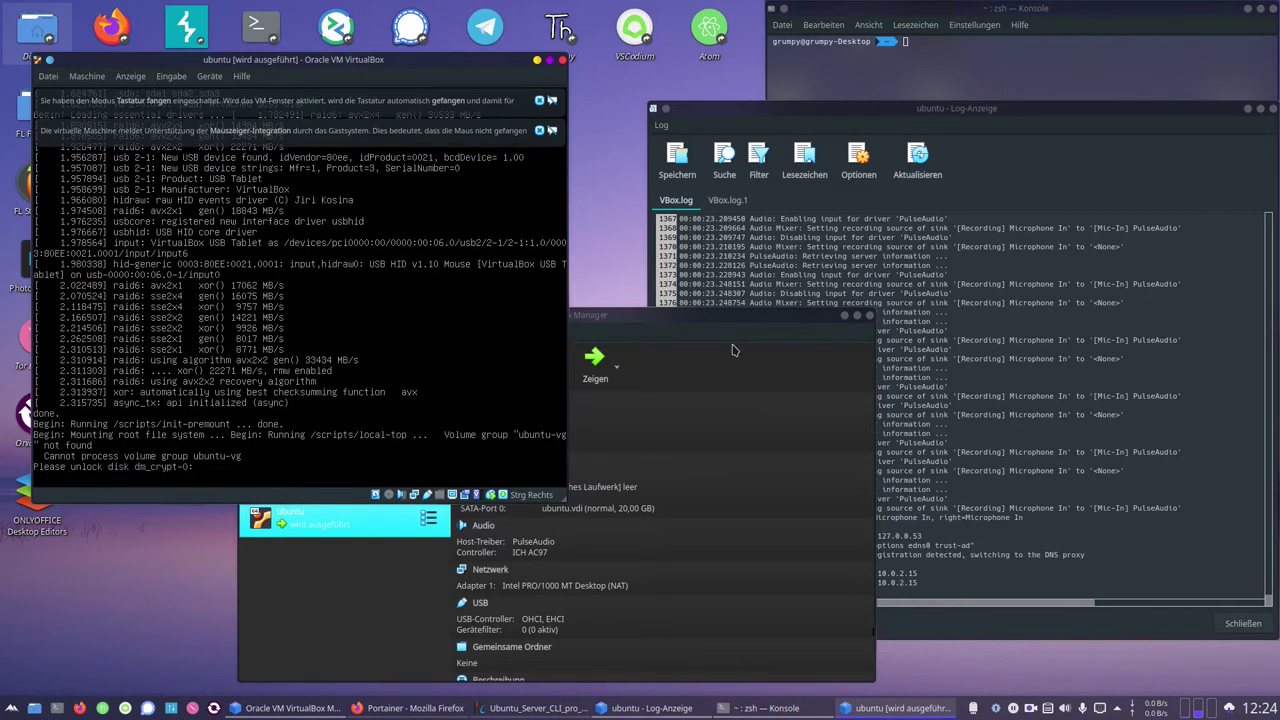
key(Return)
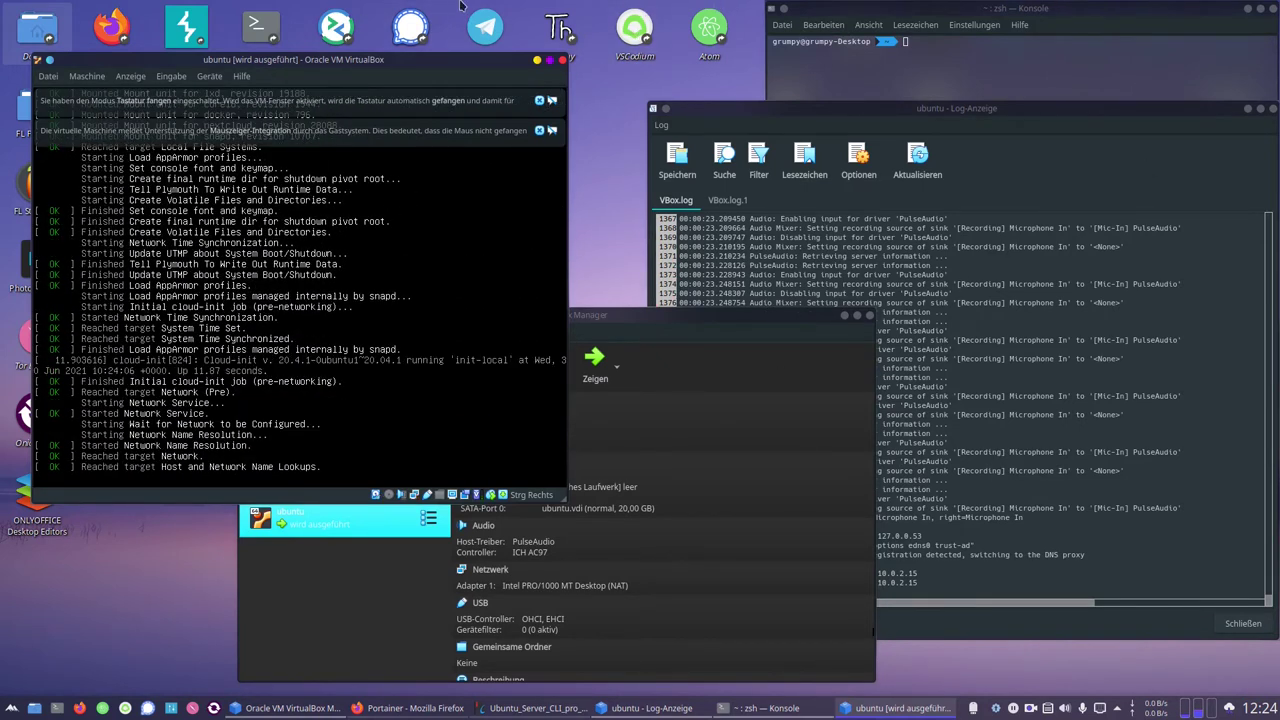
Dismiss the keyboard capture and mouse integration notices and log in to the server with the account's user name and password.
click(539, 130)
click(539, 100)
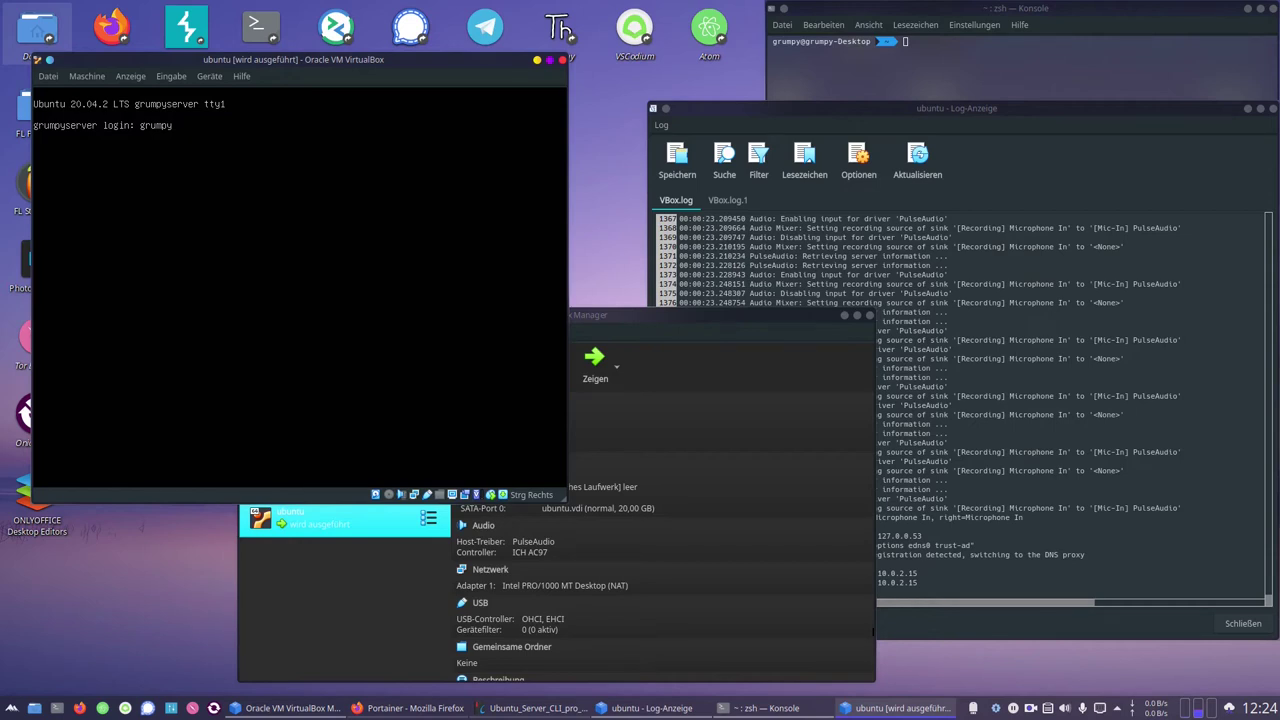
key(Return)
key(Return)
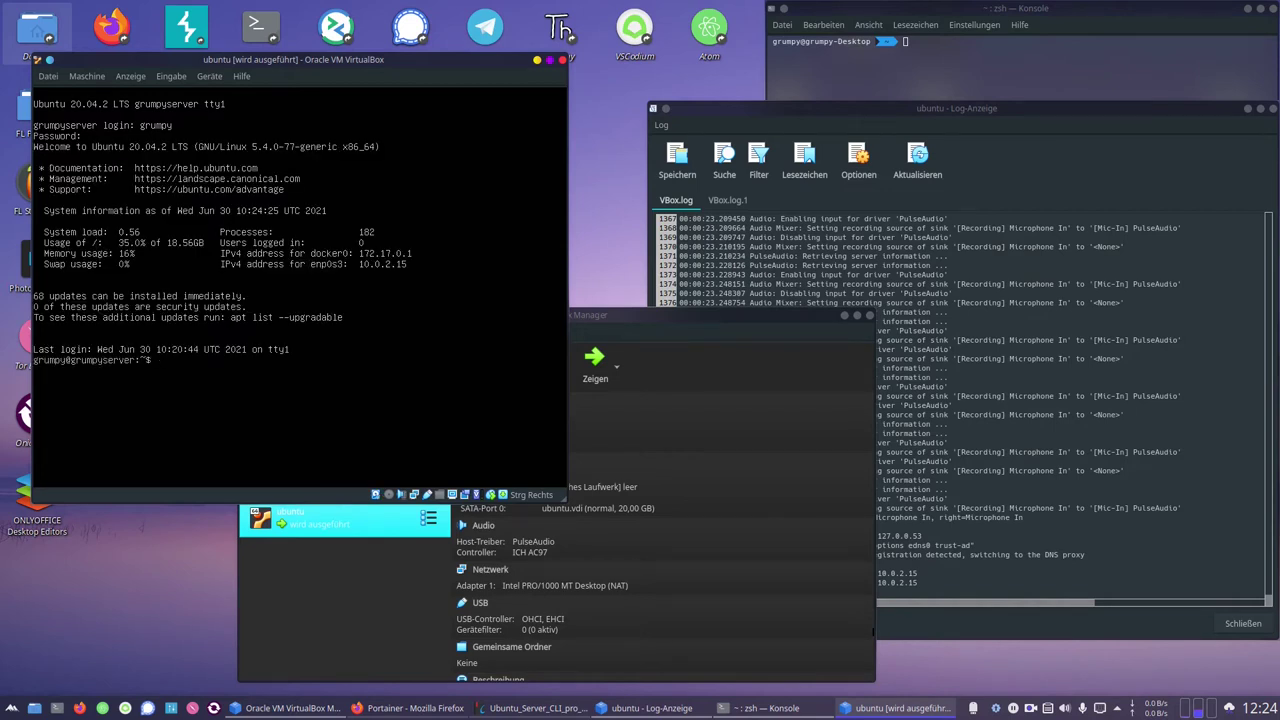
Run htop to view the server's processes and resource usage, and quit it.
text(htop)
key(Return)
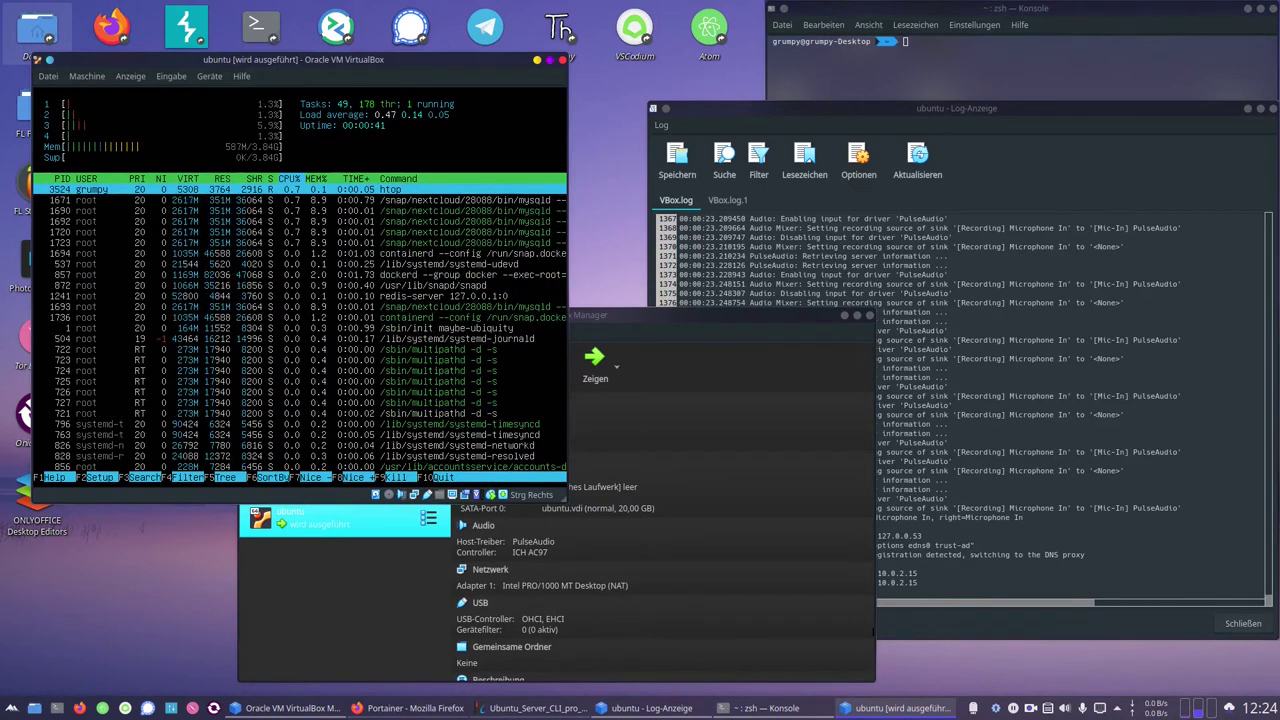
key(q)
Try the nextcloud command in the server shell and display the general usage help of snap.
text(nextcloud)
key(Return)
text(sn)
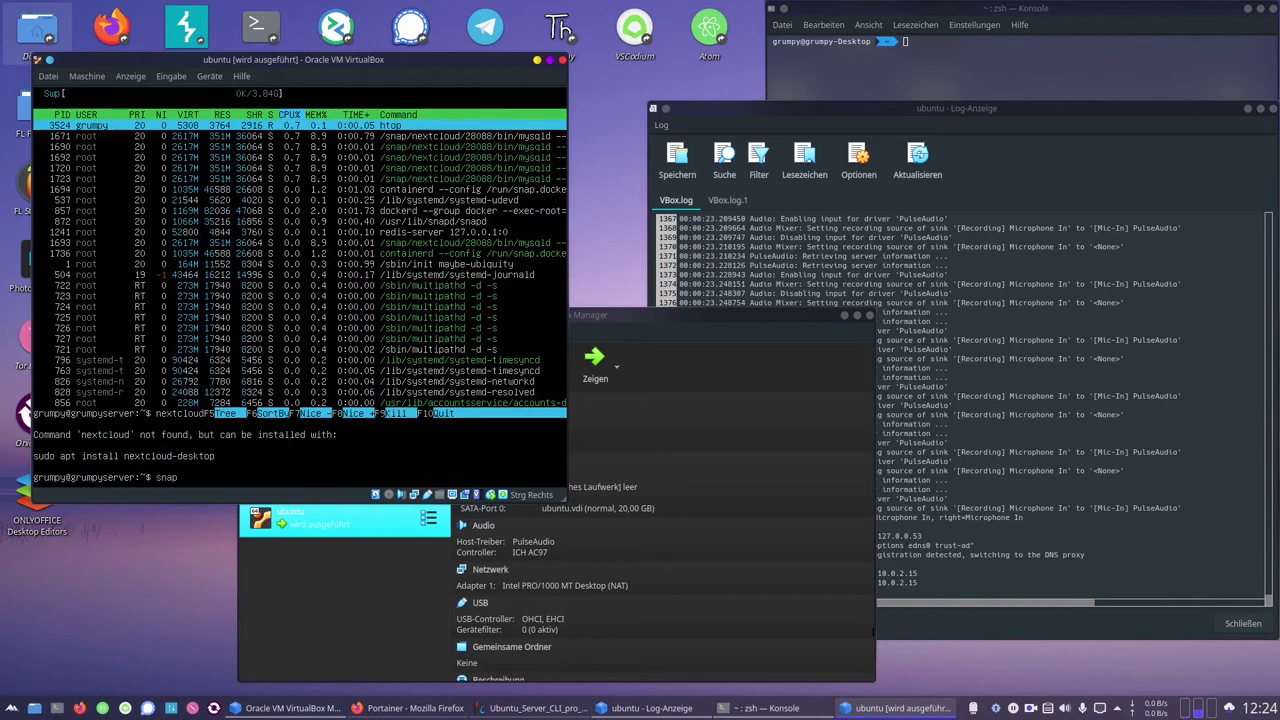
text(ap)
key(Return)
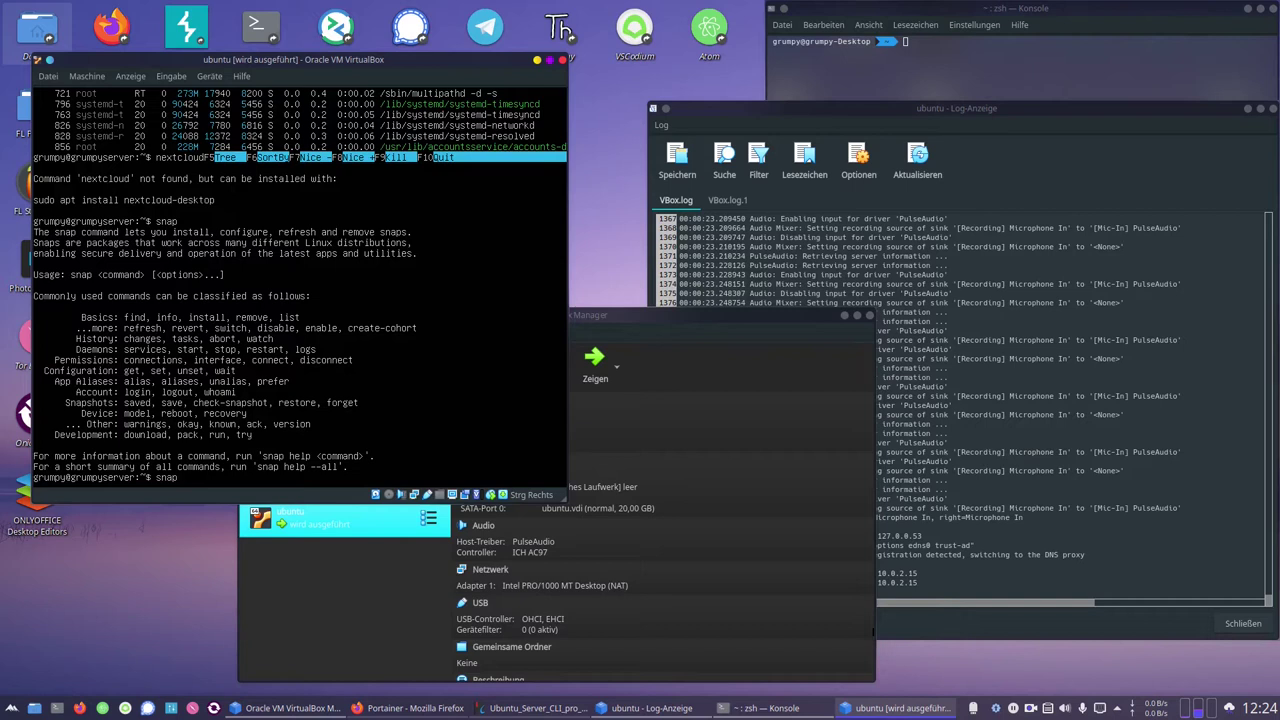
List the installed snaps with snap list and run the docker command without arguments.
text(snap list)
key(Return)
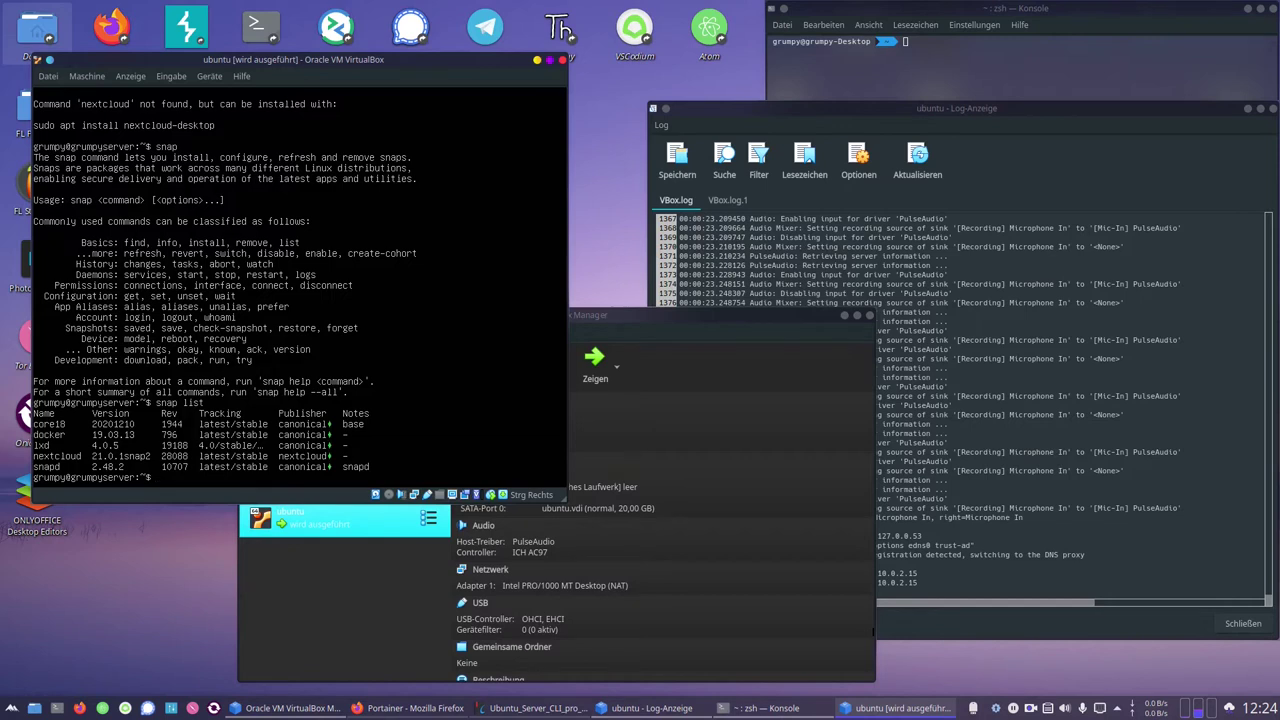
text(docker)
key(Return)
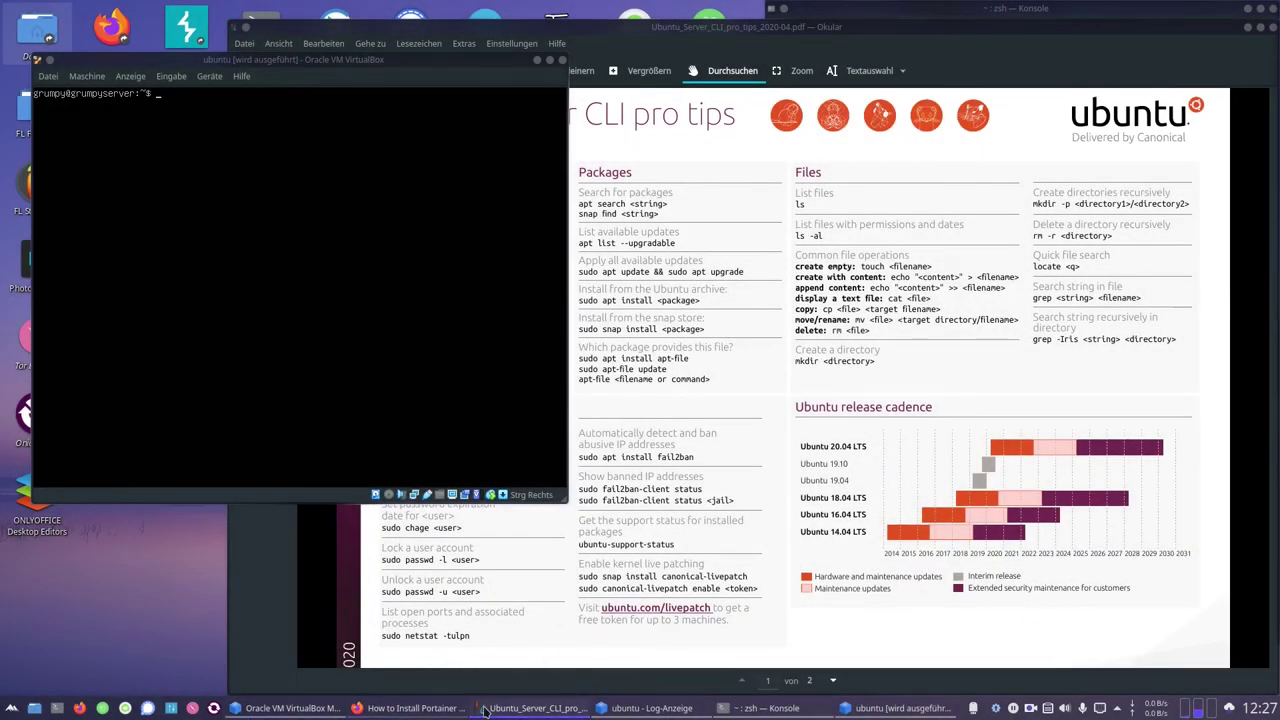
Switch to Portainer in Firefox, examine the image layers of bitnami/wordpress:latest and return to the container list.
click(405, 708)
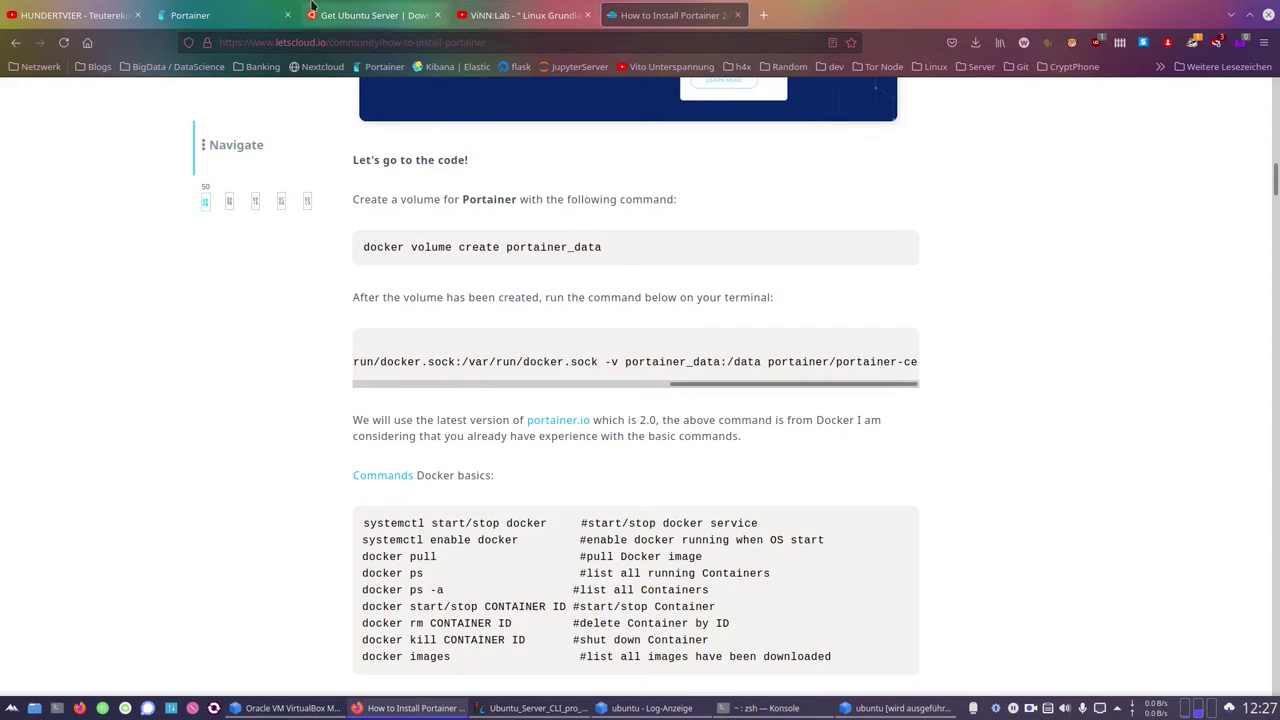
click(203, 12)
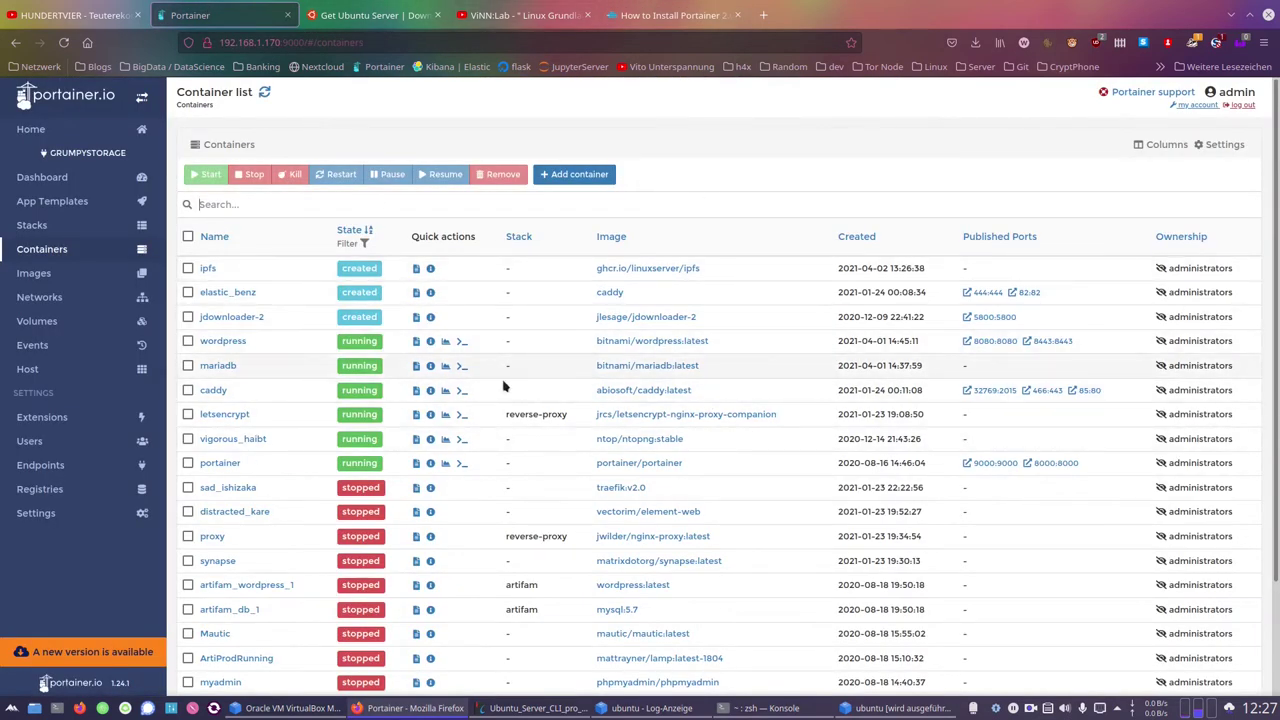
click(658, 342)
scroll(324, 302, down, 15)
right_click(304, 384)
scroll(300, 360, down, 15)
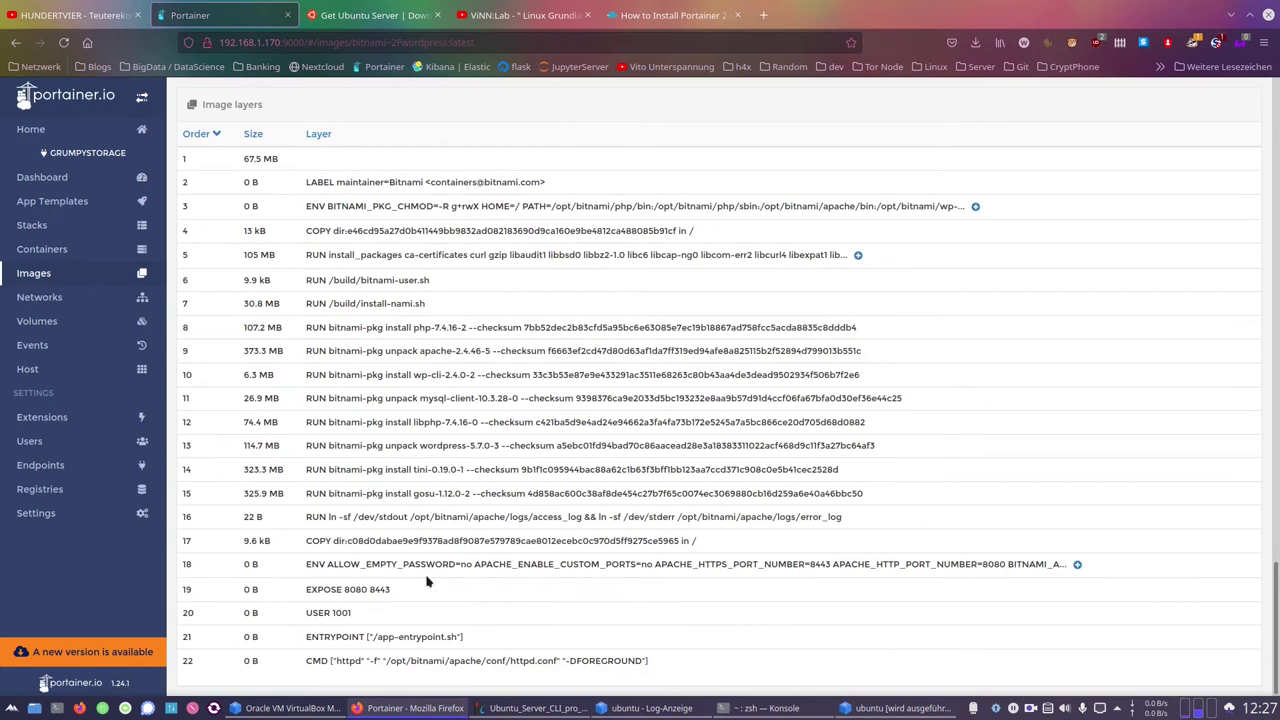
key(alt+Left)
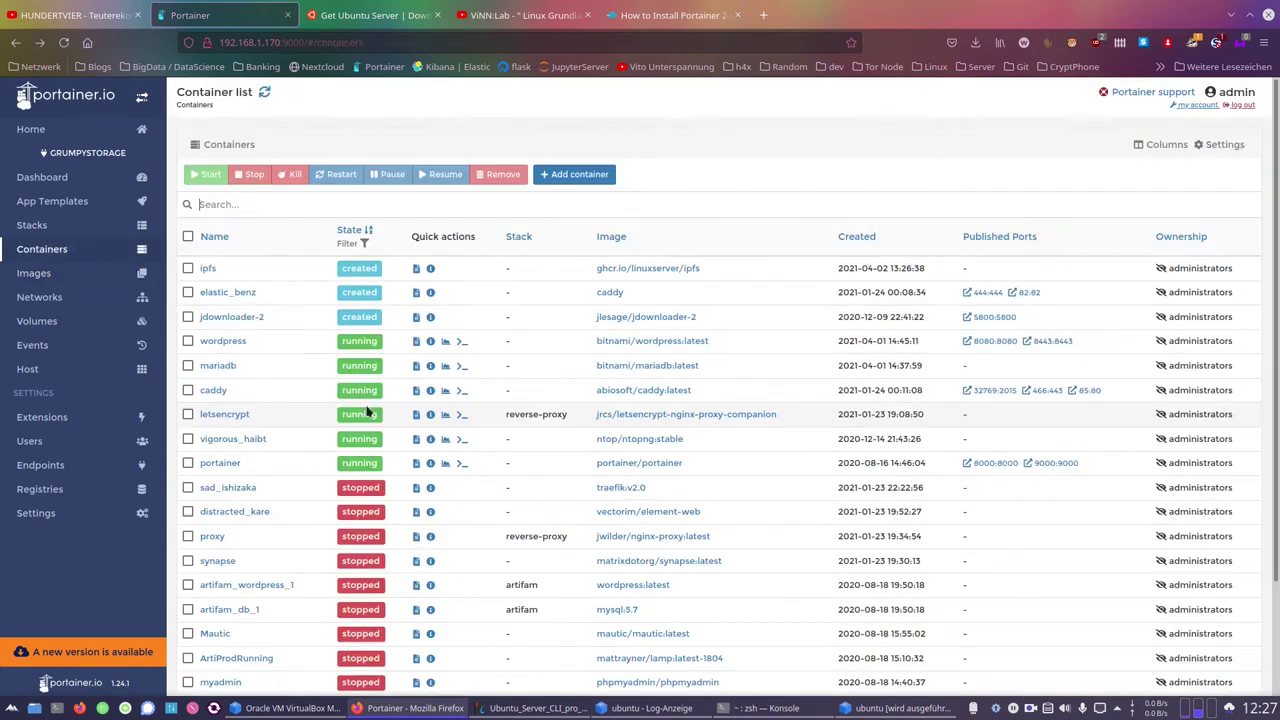
View the wordpress container's statistics and processes with the refresh rate set to 1s, and return to the container list.
click(448, 344)
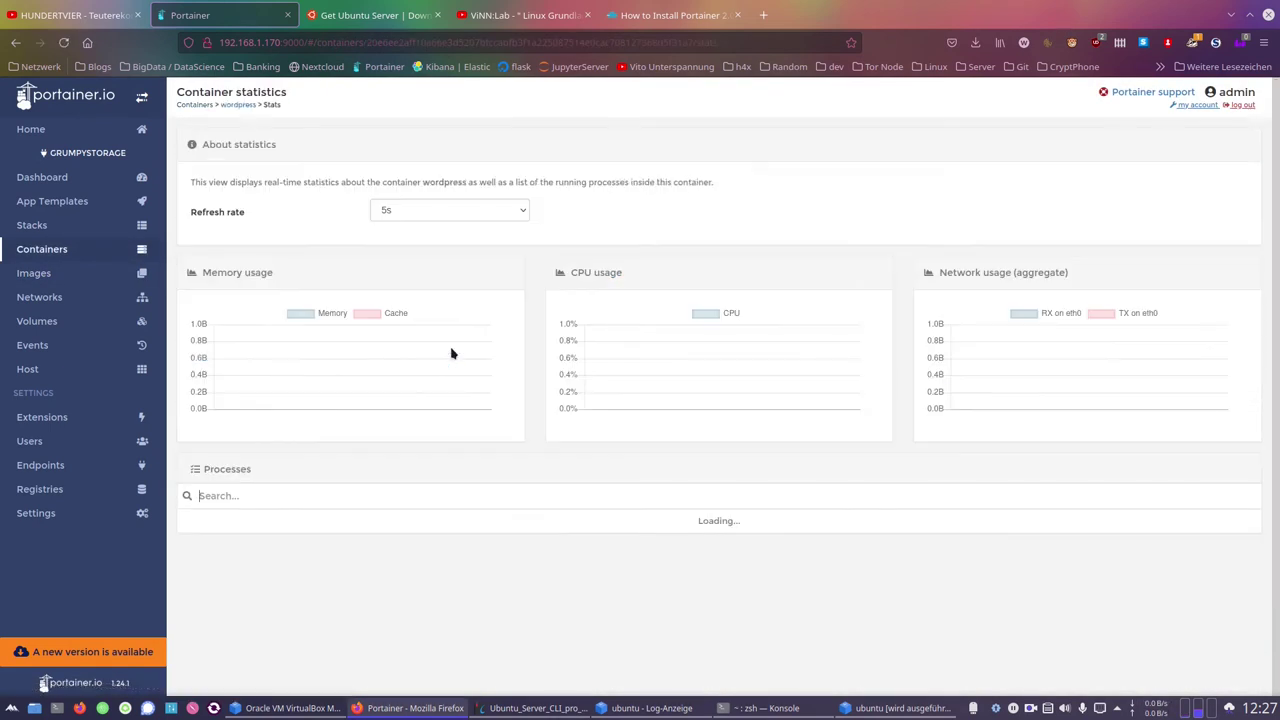
click(437, 214)
click(408, 232)
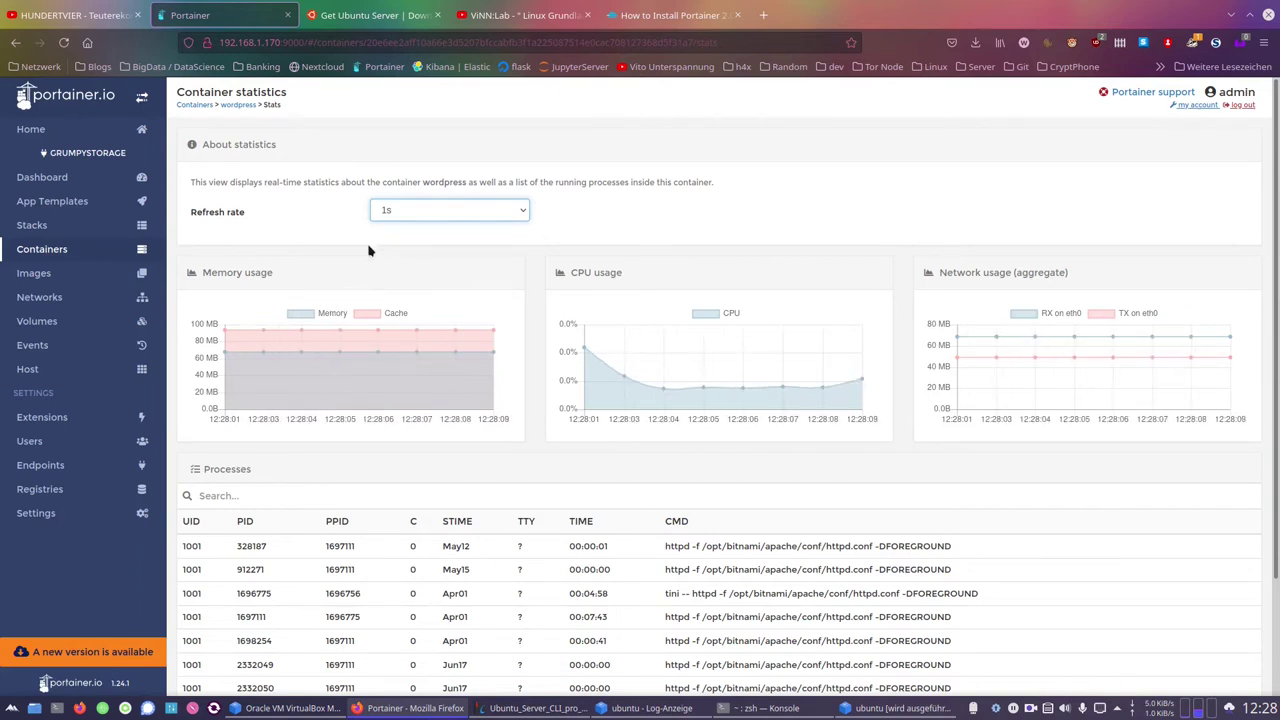
scroll(357, 315, down, 2)
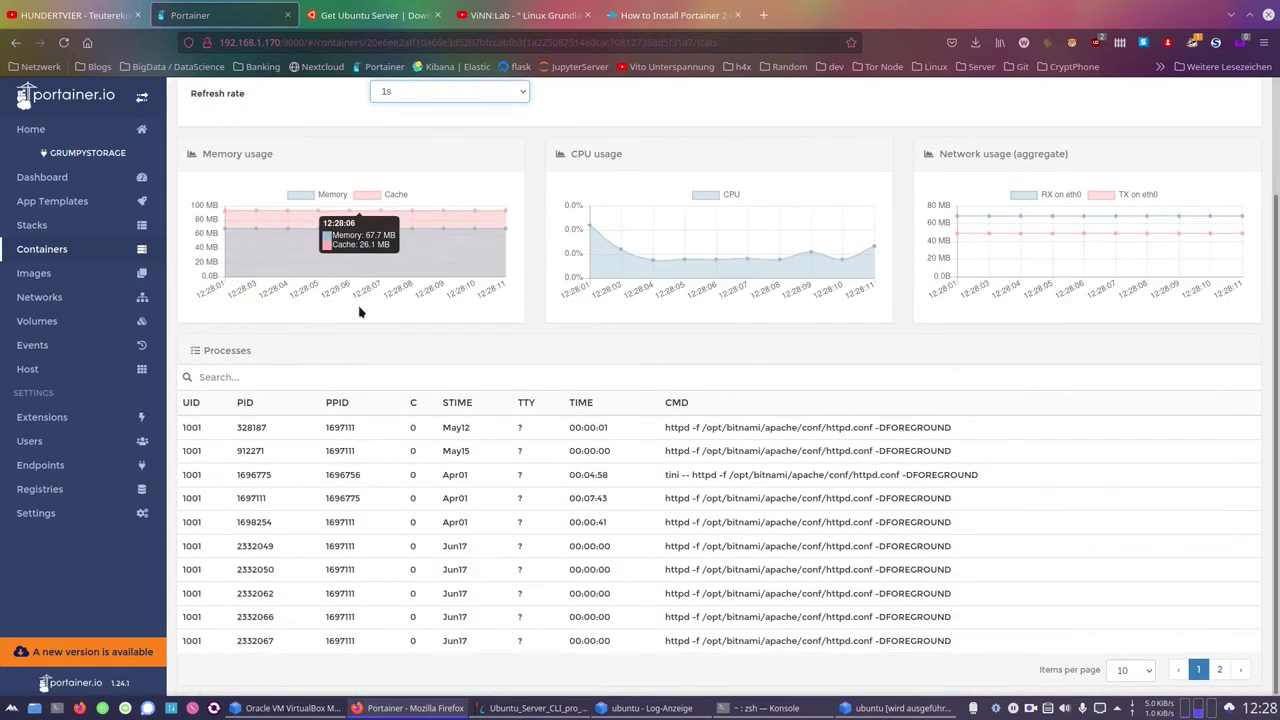
scroll(383, 349, up, 2)
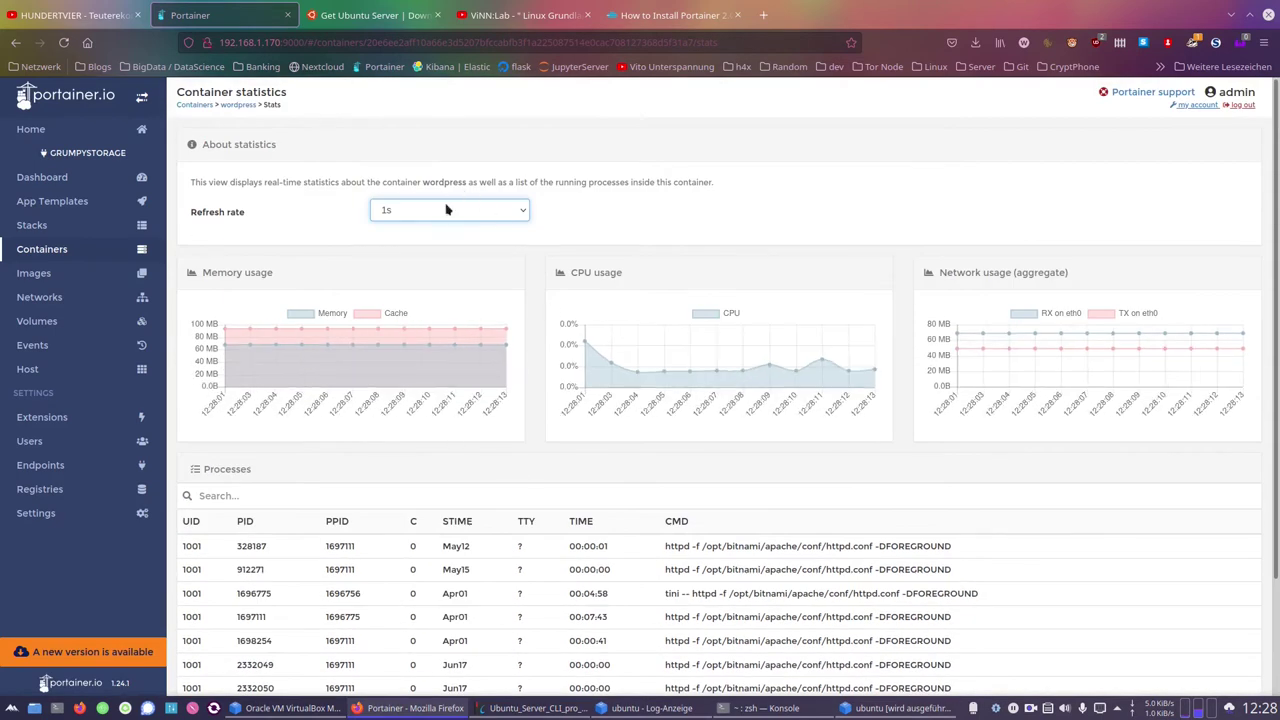
key(alt+Left)
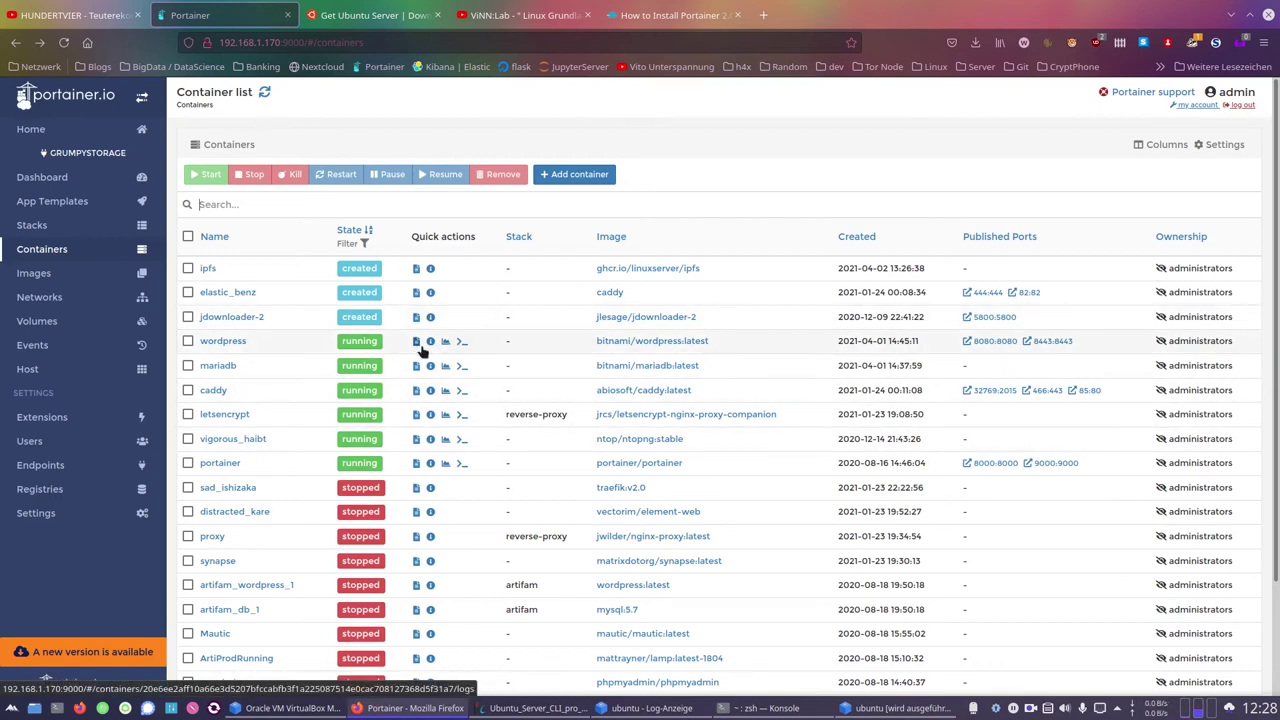
Open the console connection page of the caddy container.
click(461, 394)
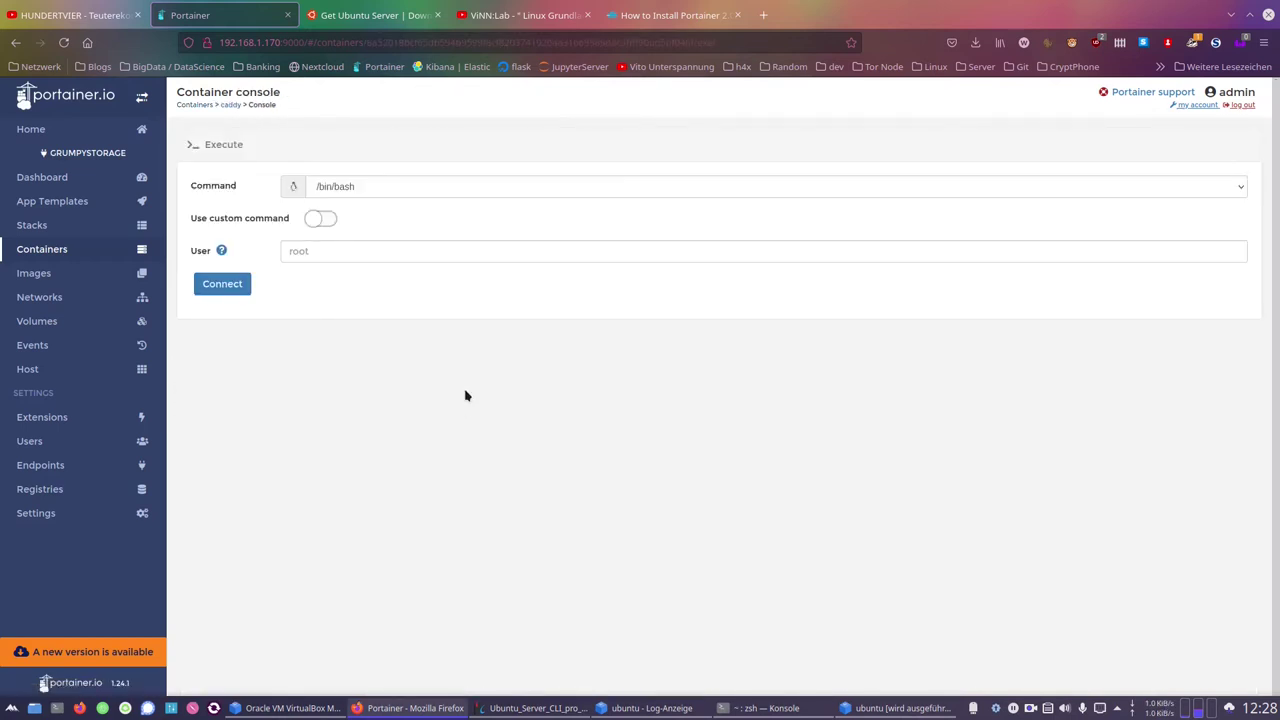
Examine the caddy container's statistics and running processes, then return to the container list and look through its entries.
key(alt+Left)
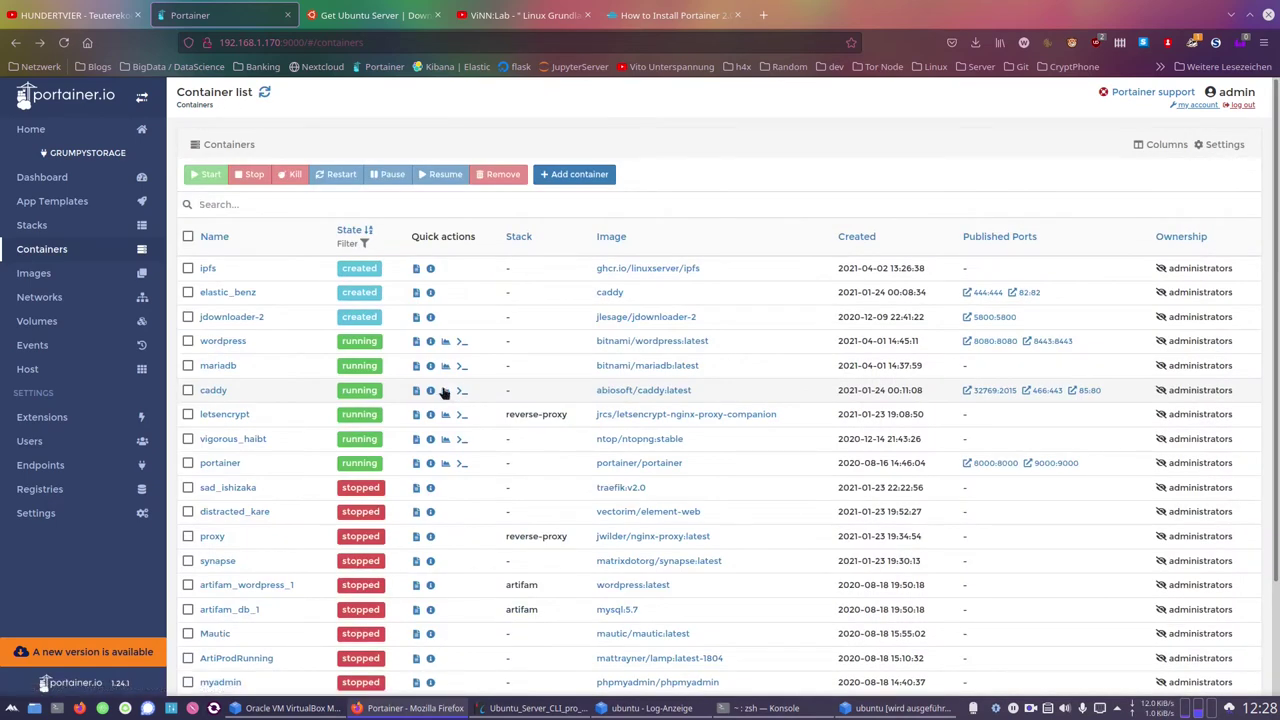
click(444, 393)
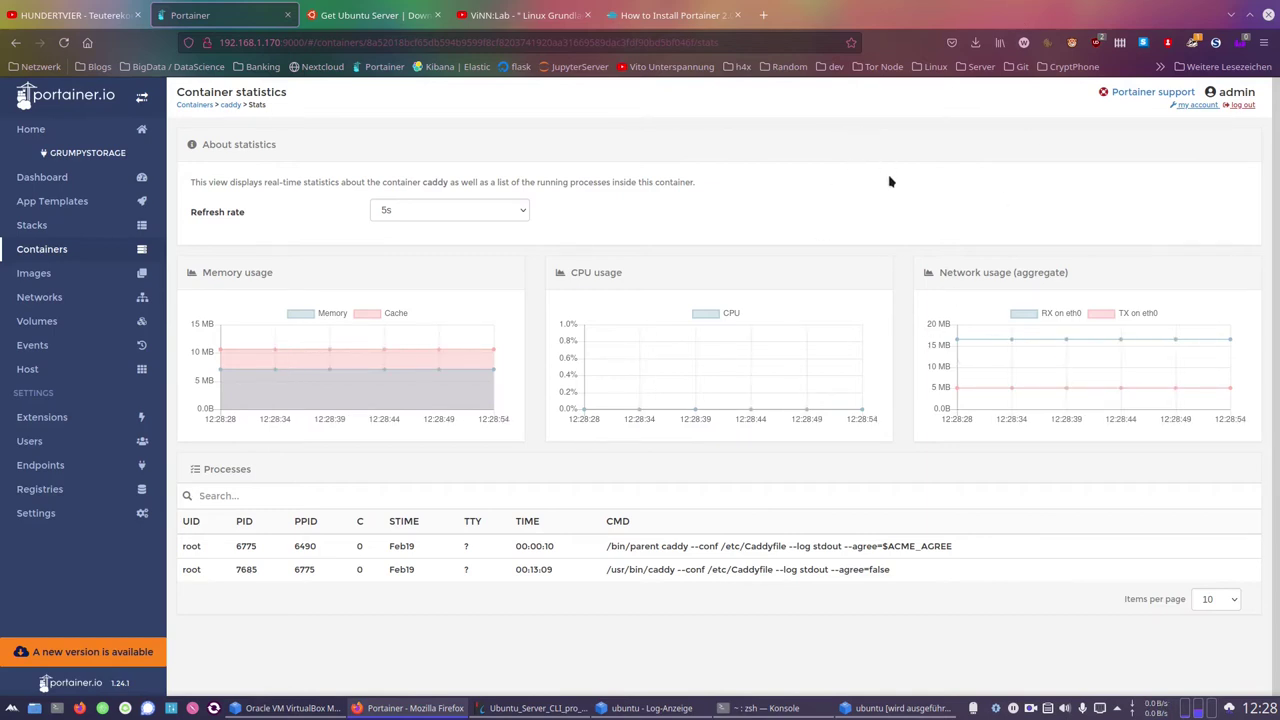
mouse_move(512, 318)
click(199, 495)
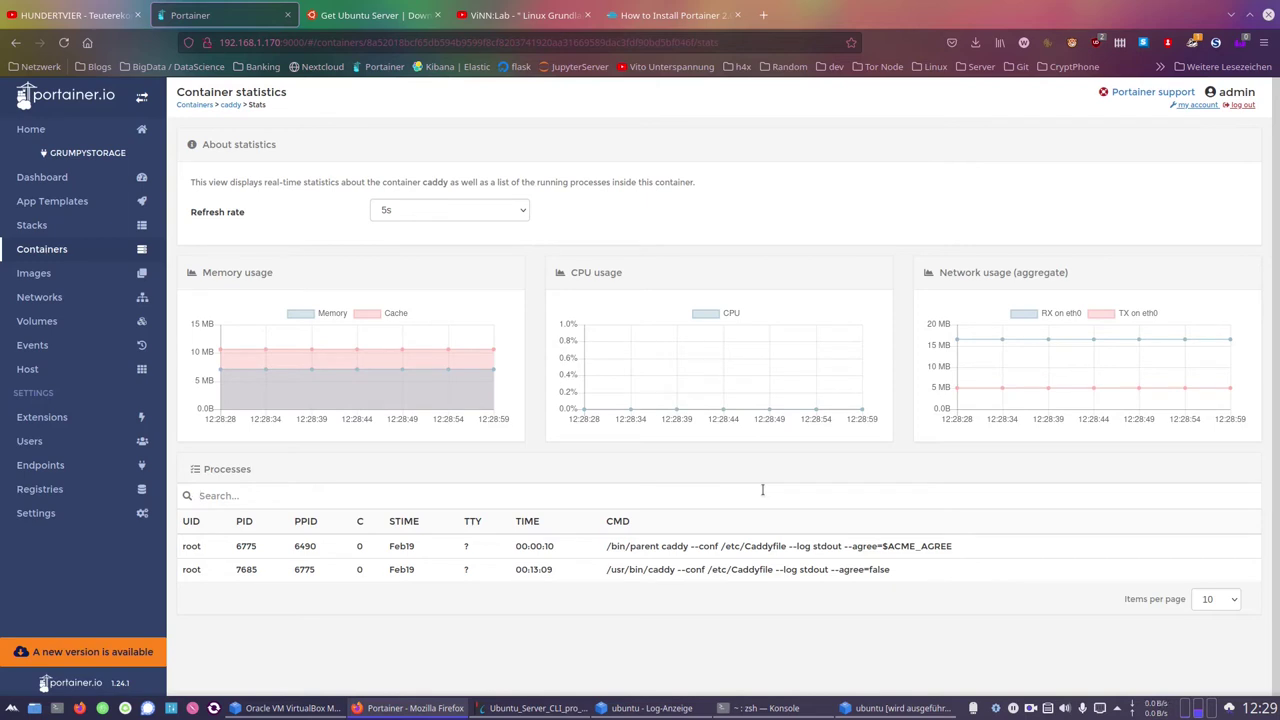
key(alt+Left)
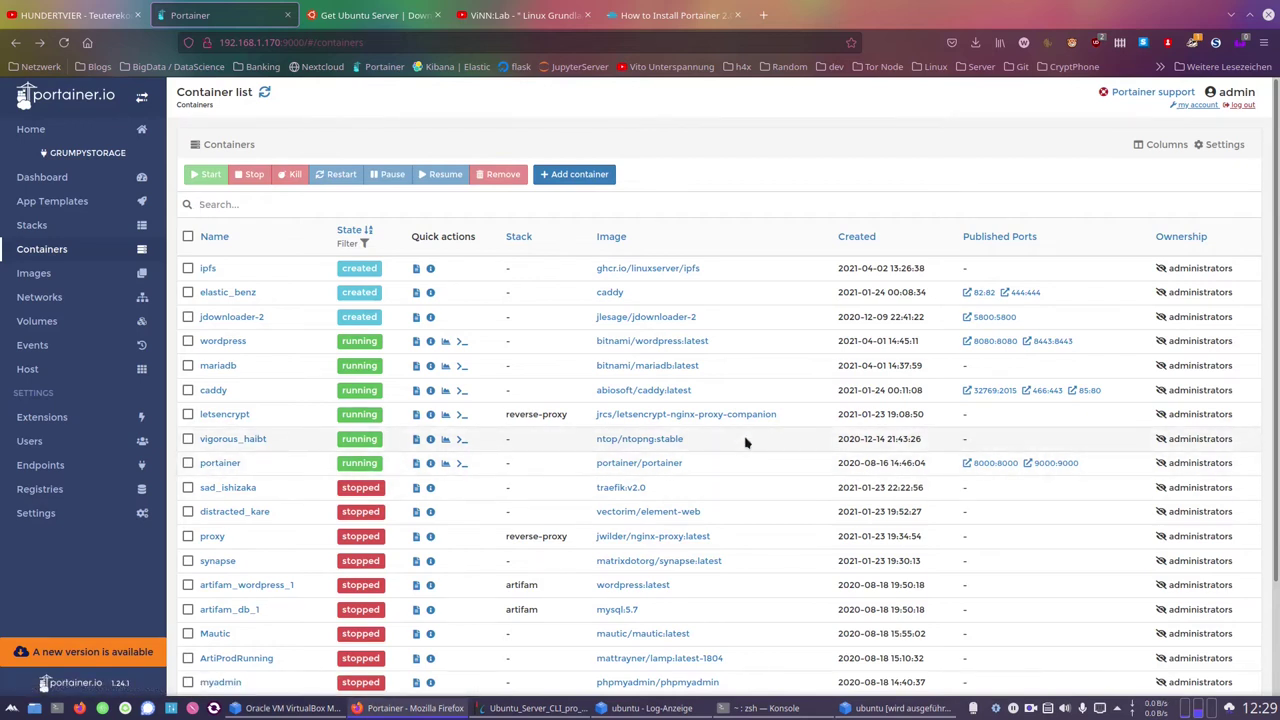
scroll(737, 477, down, 2)
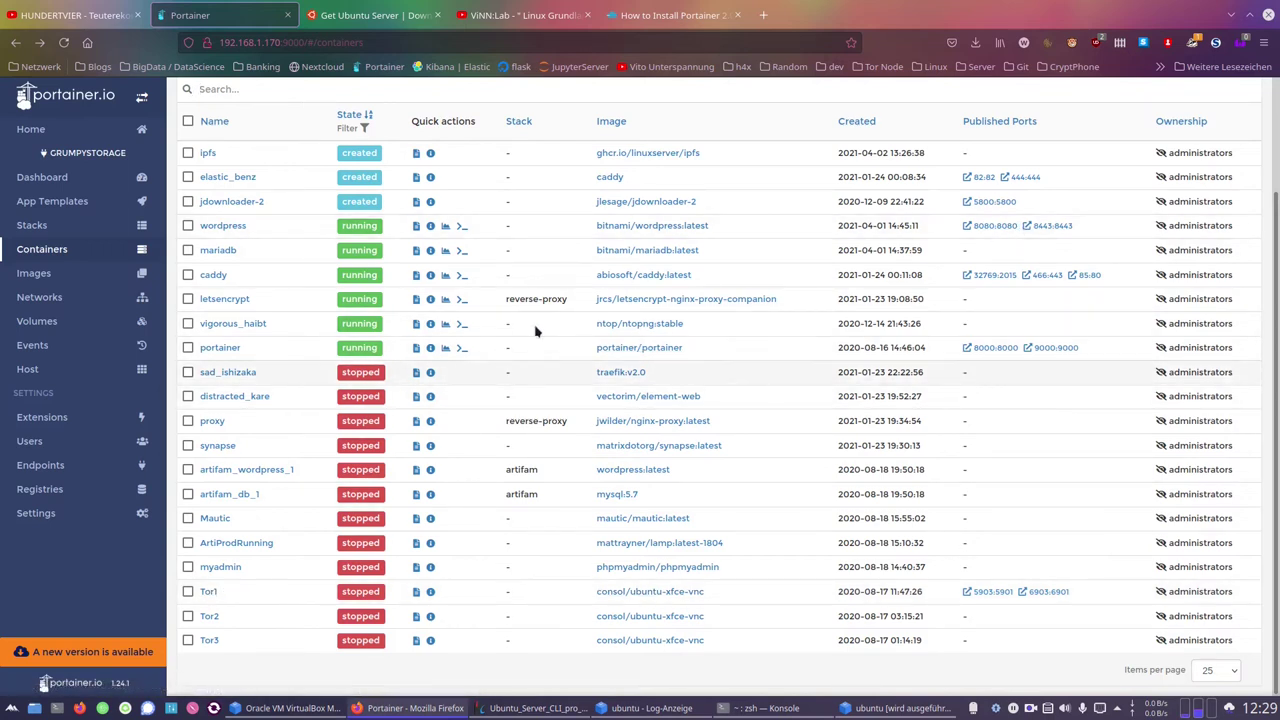
scroll(449, 298, up, 3)
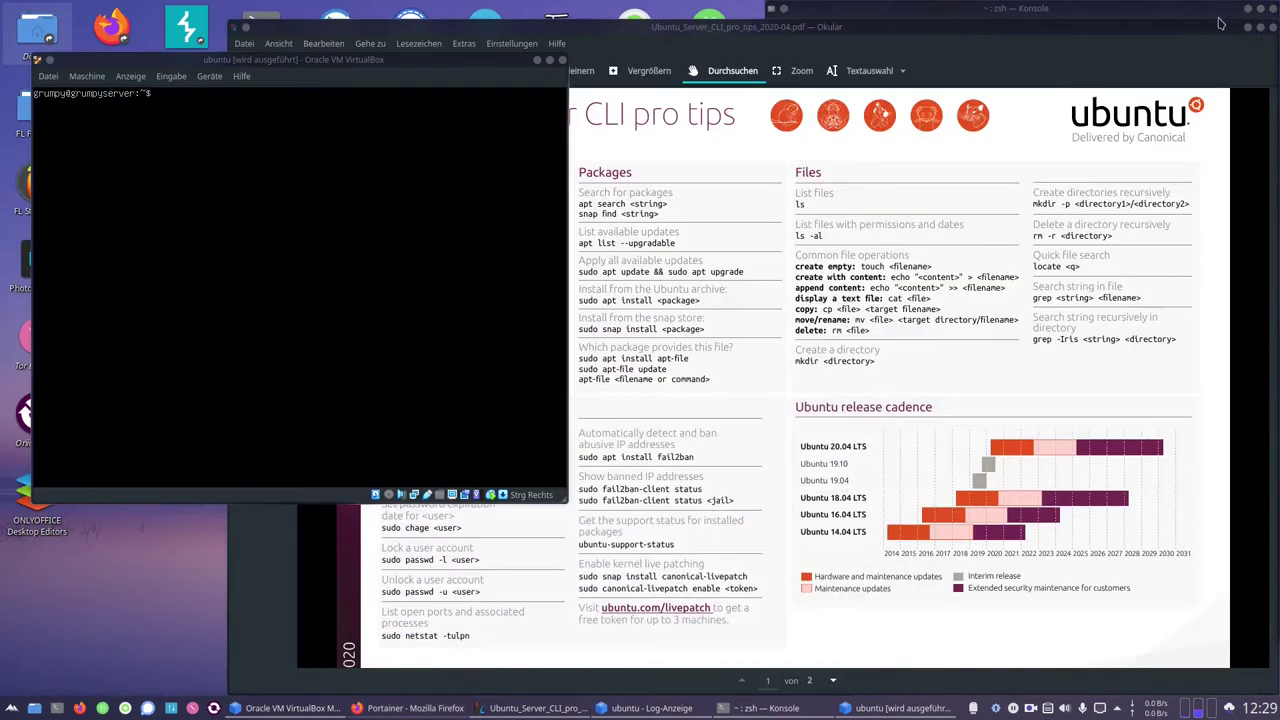
Switch to the ubuntu virtual machine's terminal, run snap without arguments and search the snaps for "media player" with snap find.
click(1230, 14)
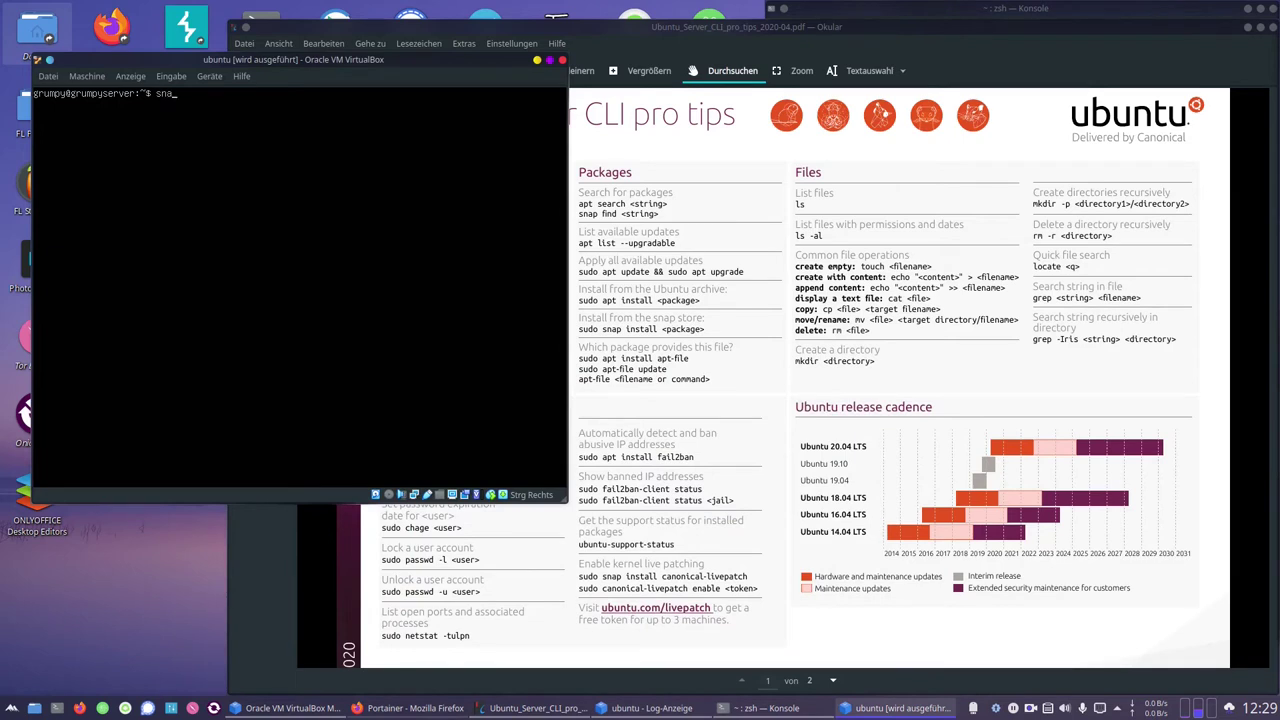
key(Return)
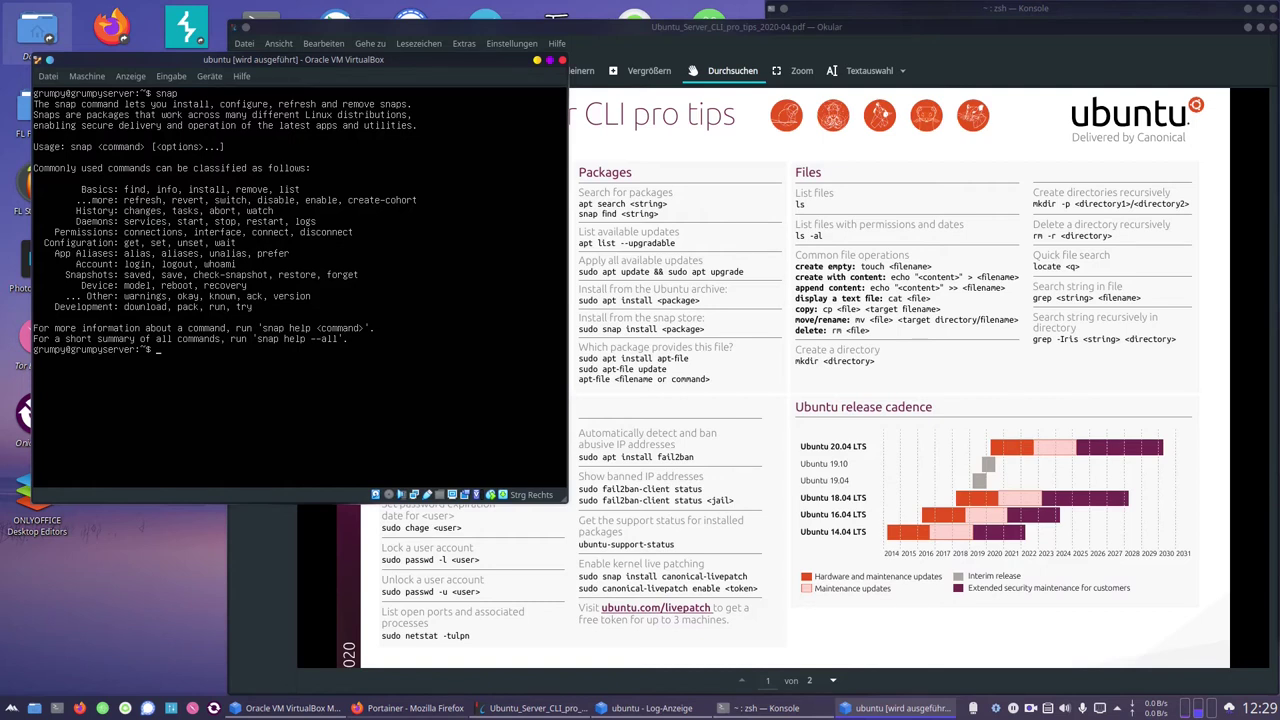
text(snap find "media player)
key(Return)
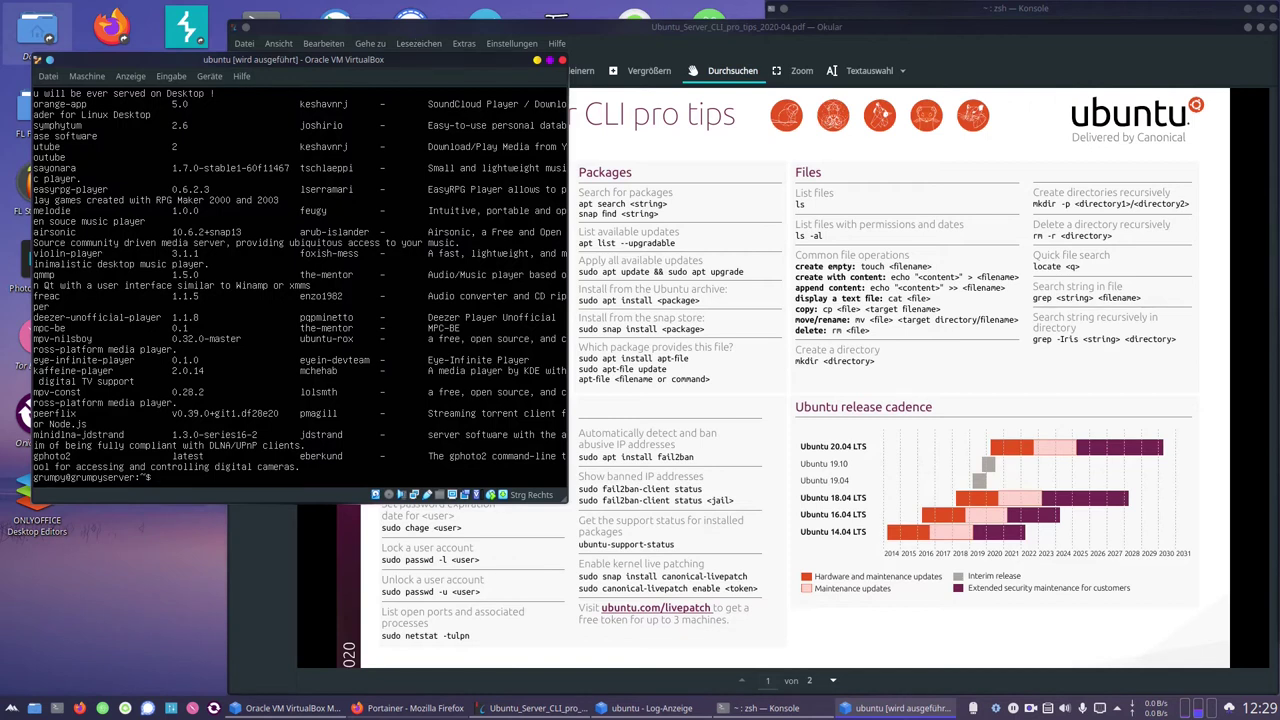
Query the package details with snap info for vnc and for vlc.
text(snap info vnc)
key(Return)
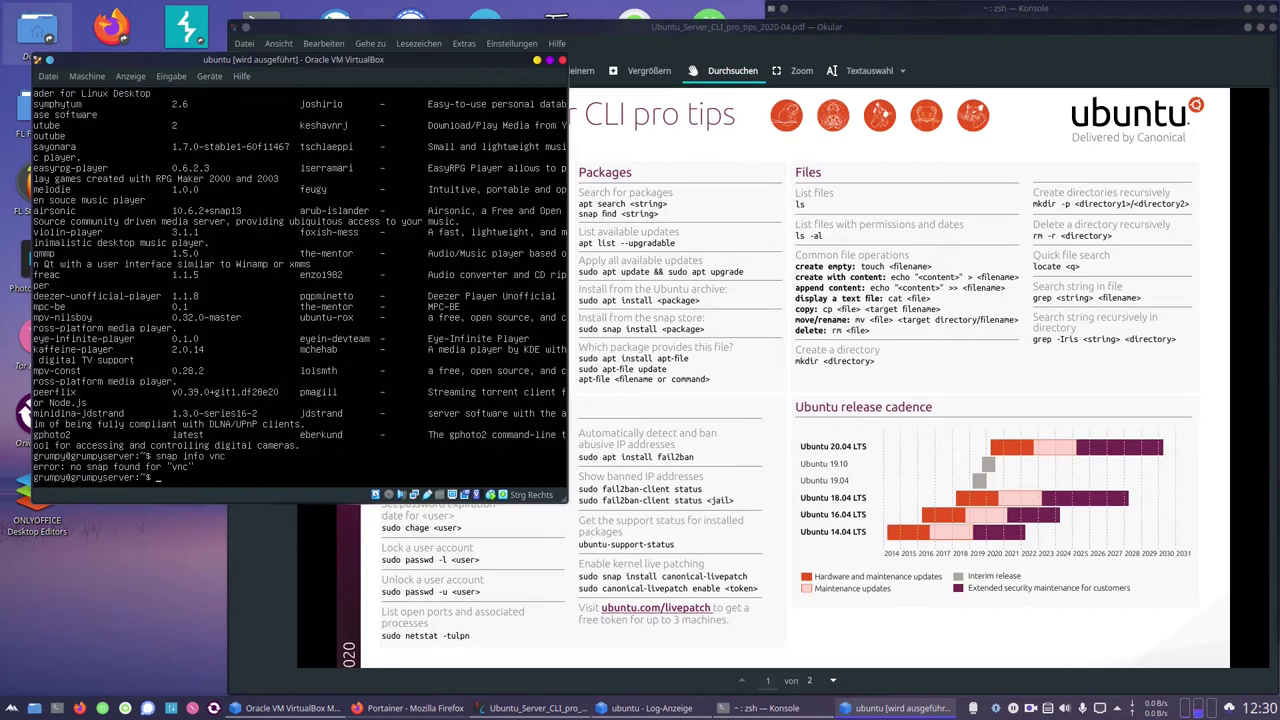
key(Up)
text(lc)
key(Return)
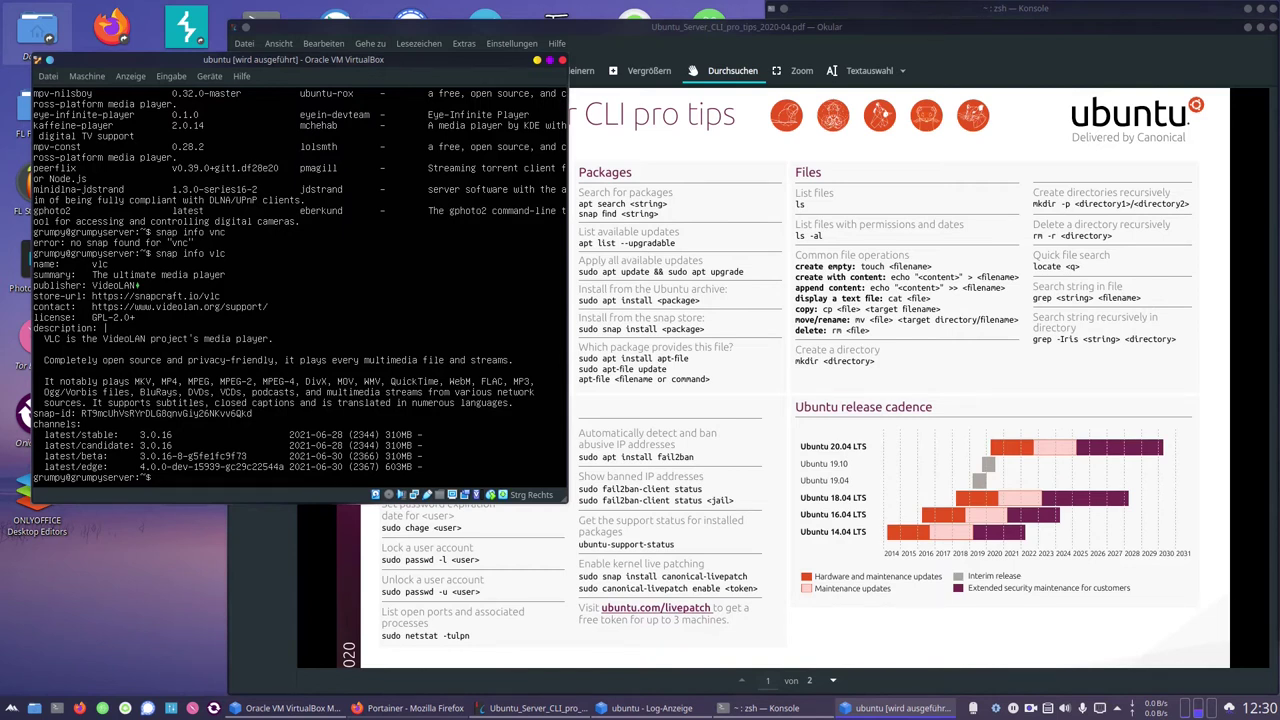
Install the vlc snap with sudo snap install vlc, entering the sudo password.
text(sudo snap install vlc)
key(Return)
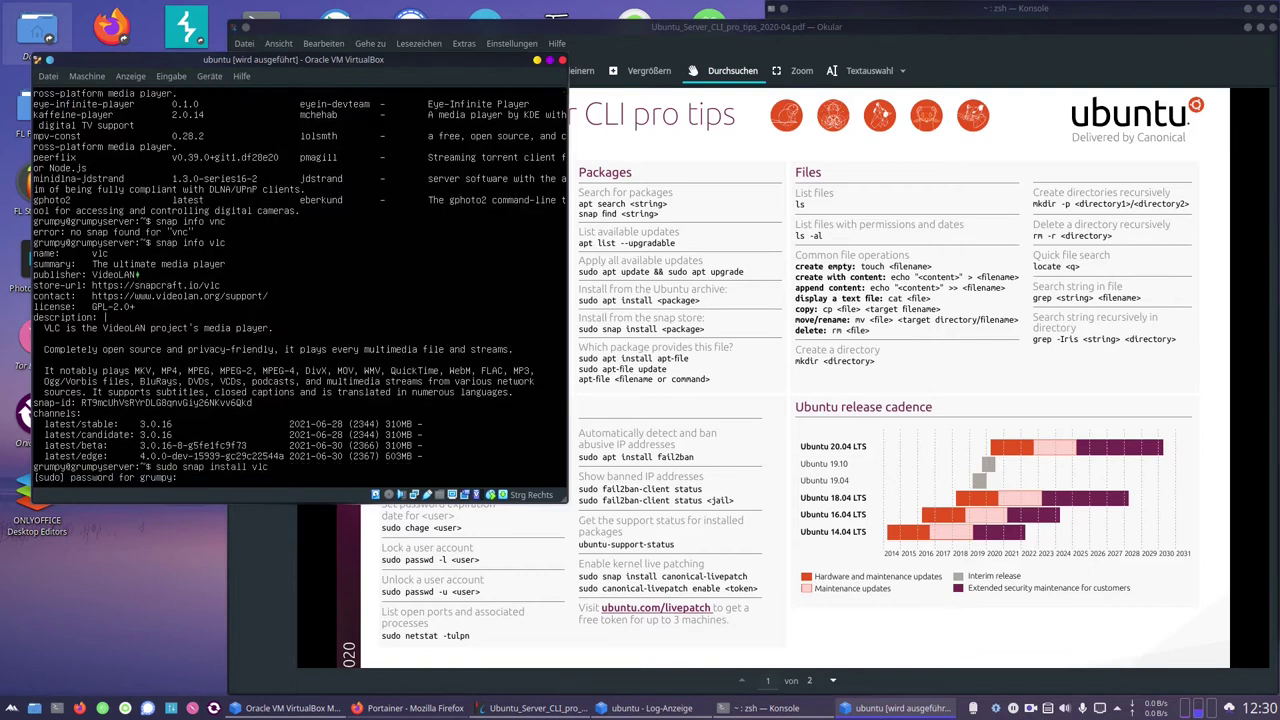
key(Return)
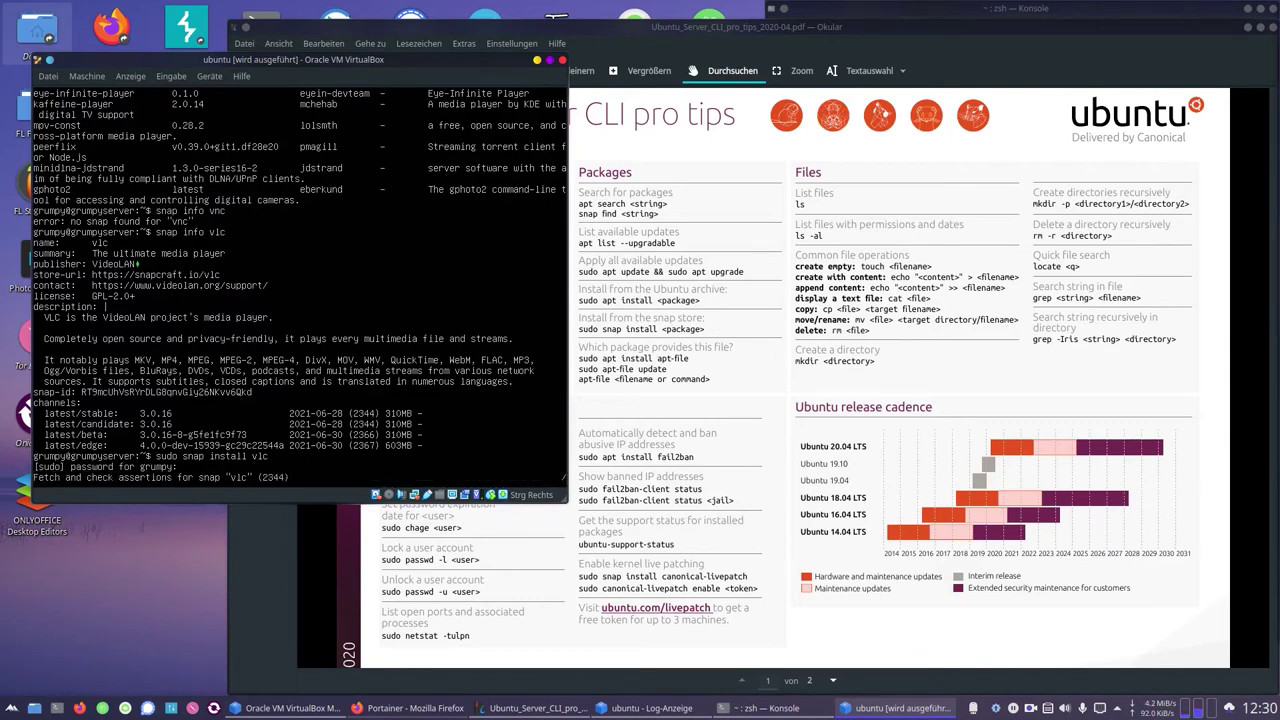
Reposition the Ubuntu Server CLI pro tips PDF window and run networkctl status in the virtual machine's terminal.
drag(828, 39, 866, 13)
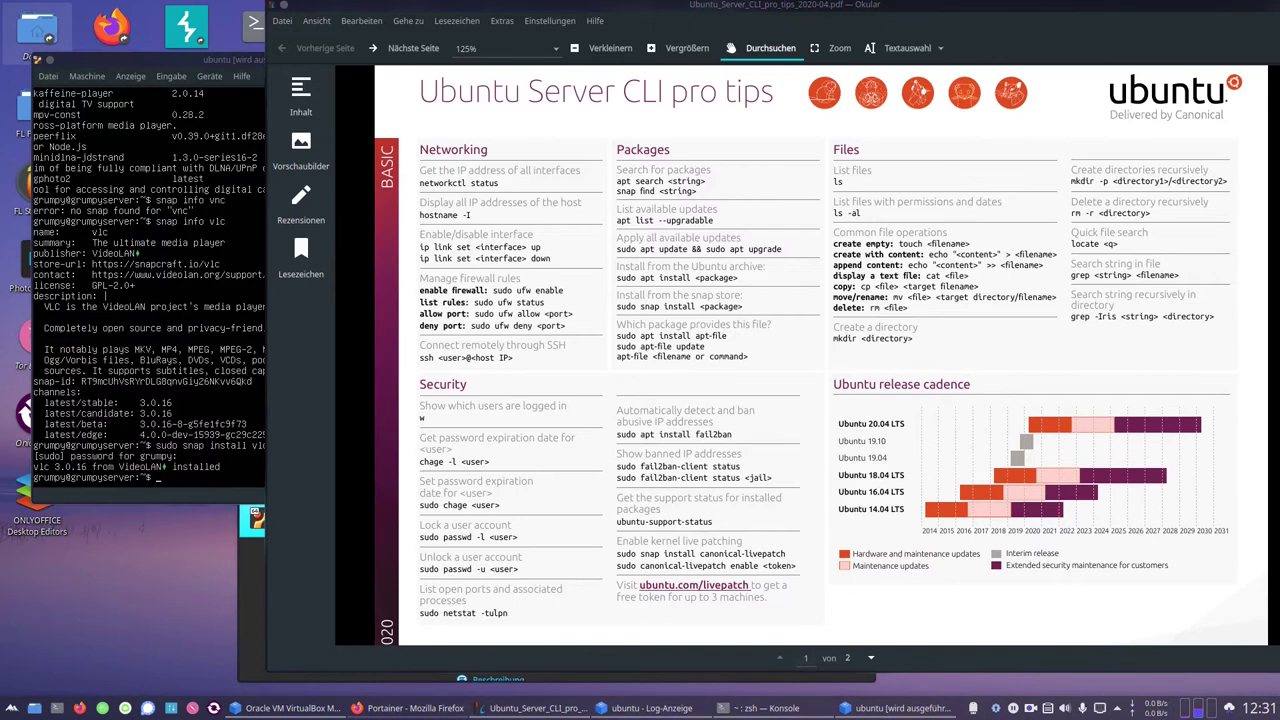
key(alt+Tab)
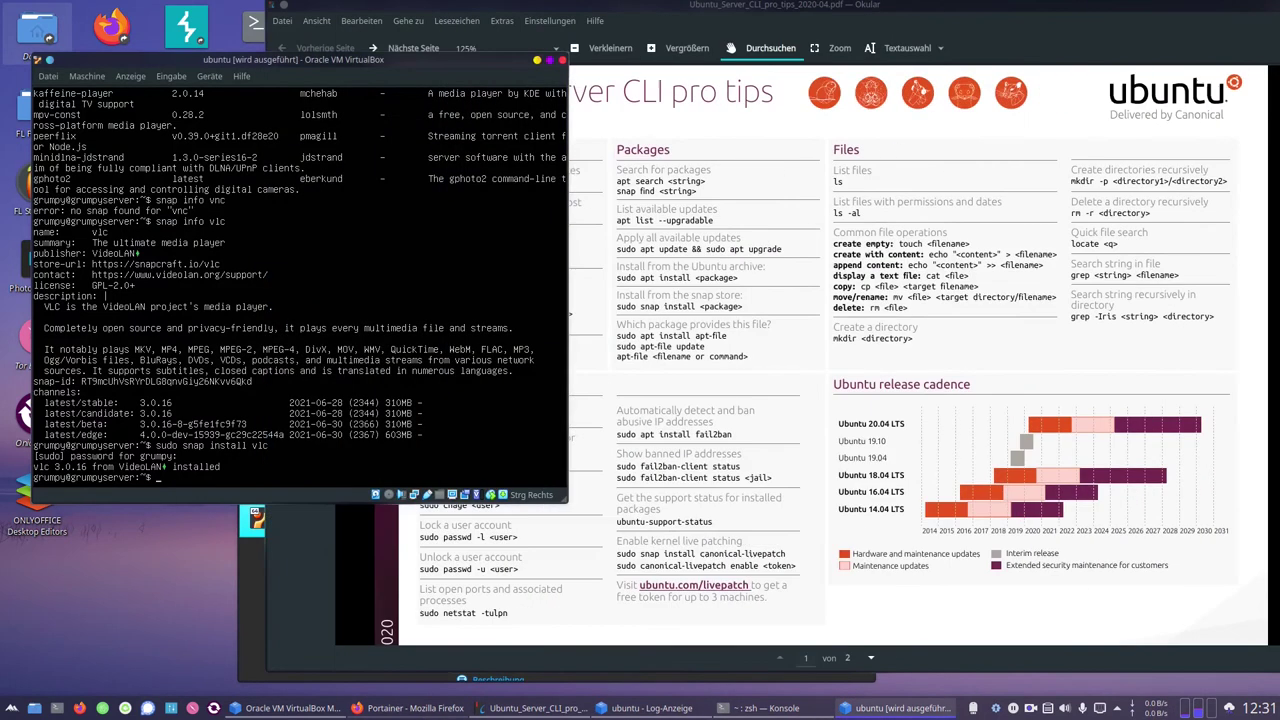
text(networkctl status)
key(Return)
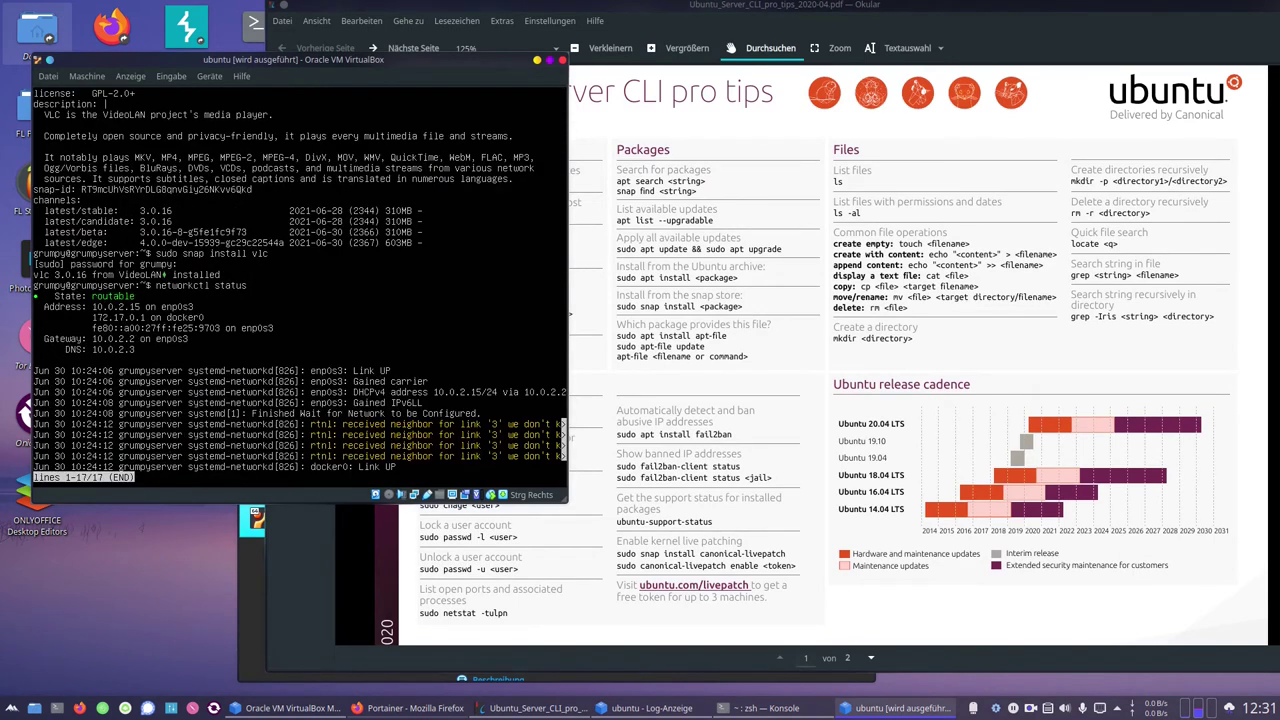